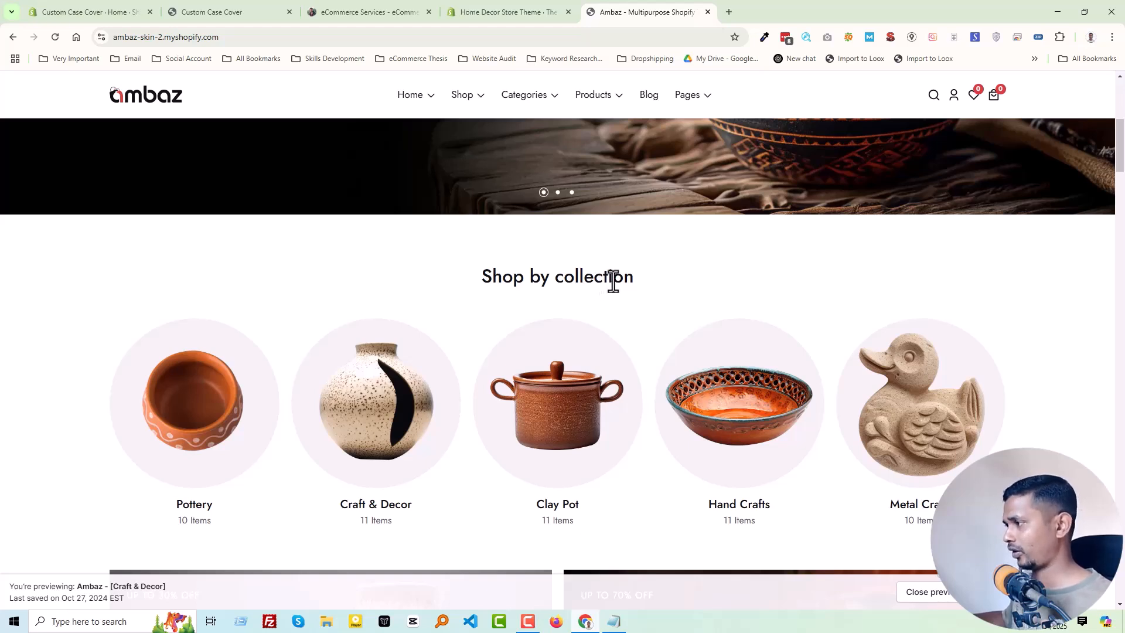
- Capture the full "Shop by collection" section with Lightshot and copy the screenshot to the clipboard
scroll(613, 281, down, 1)
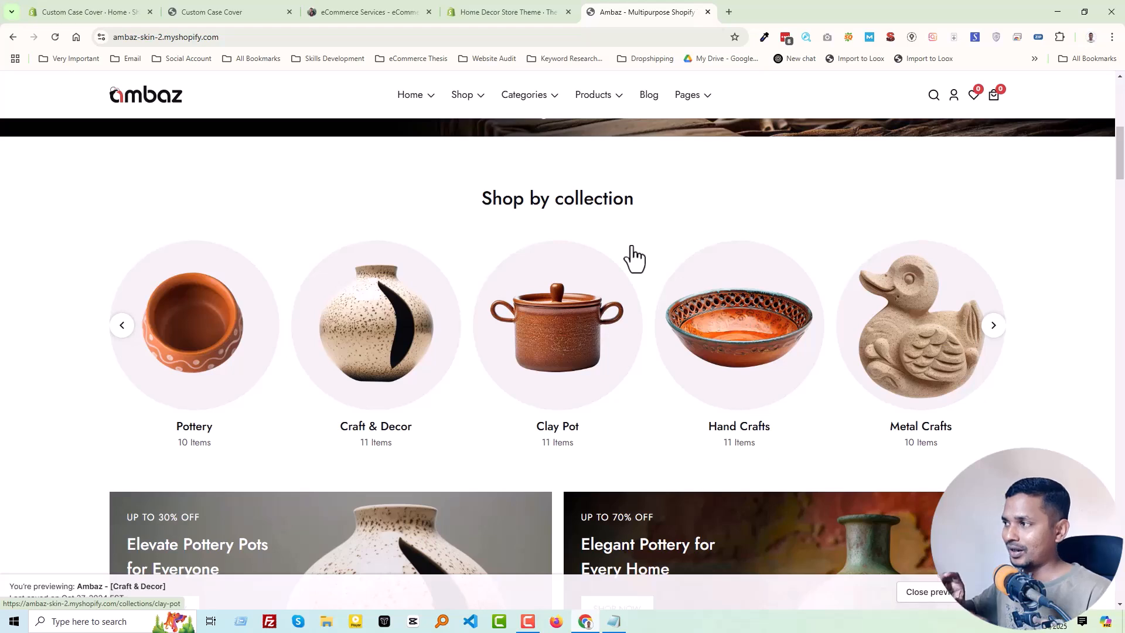
click(82, 622)
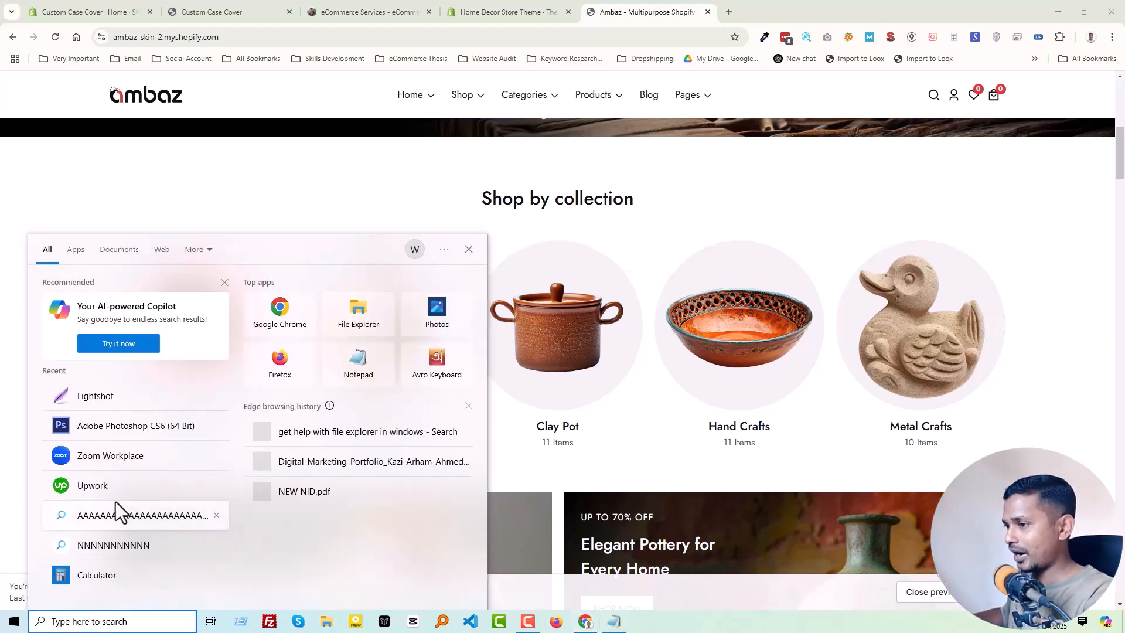
click(115, 399)
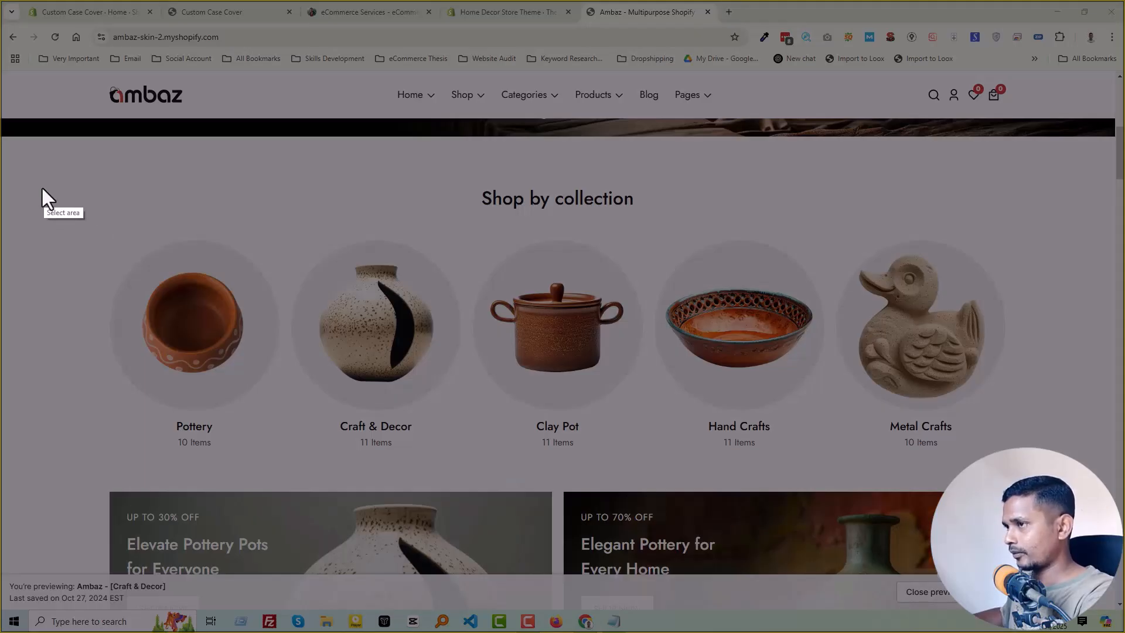
drag(27, 170, 1091, 470)
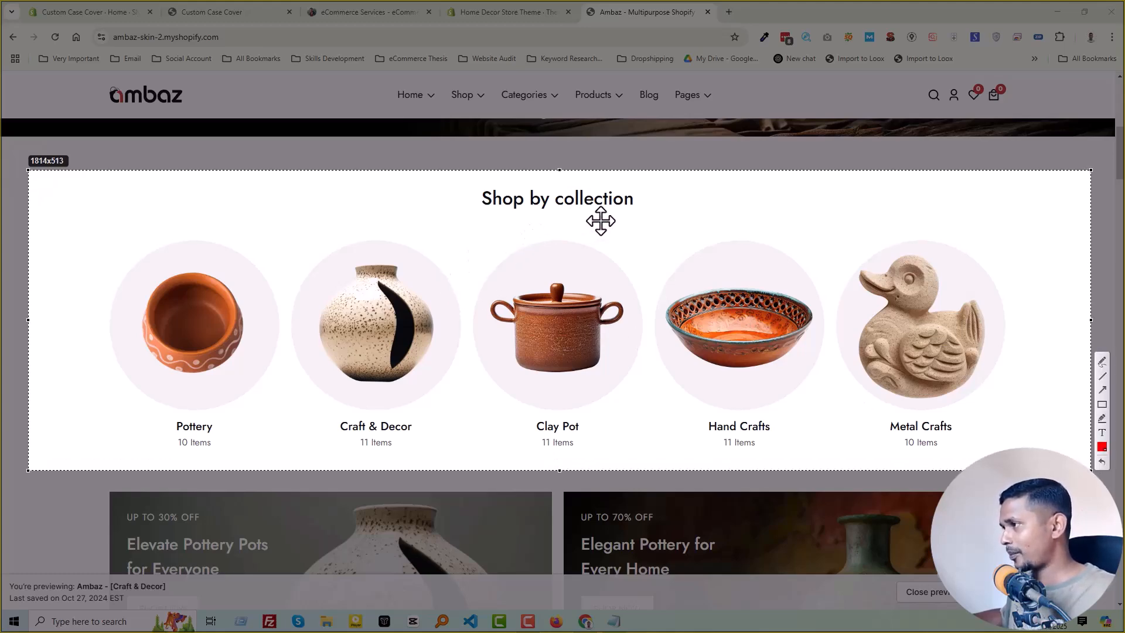
key(ctrl+c)
mouse_move(992, 342)
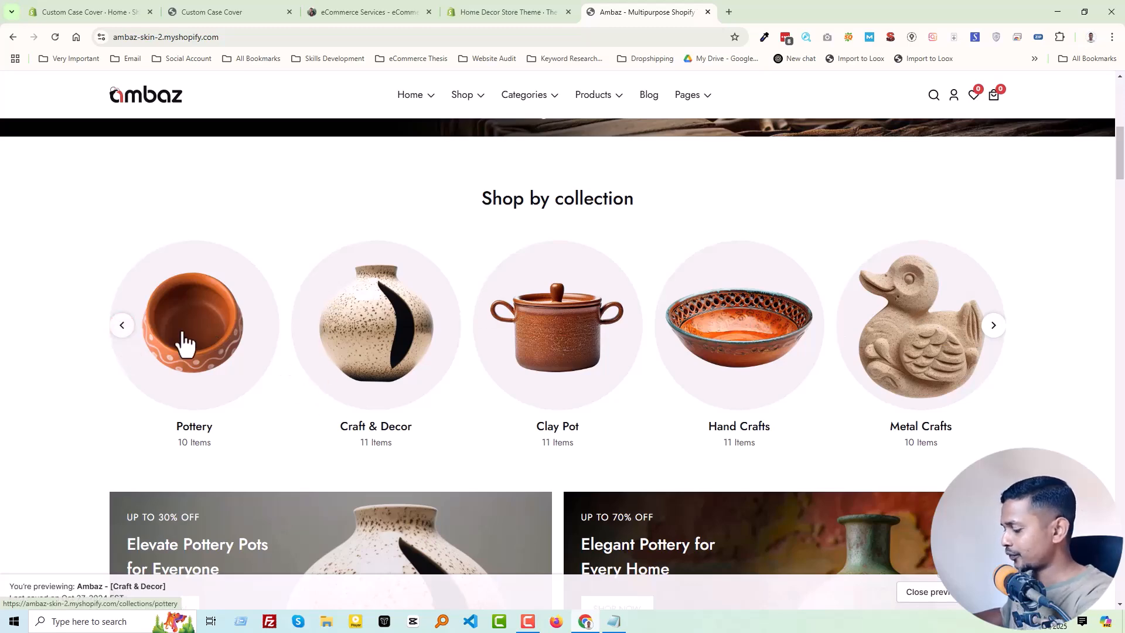
key(Print)
drag(89, 294, 997, 338)
key(Escape)
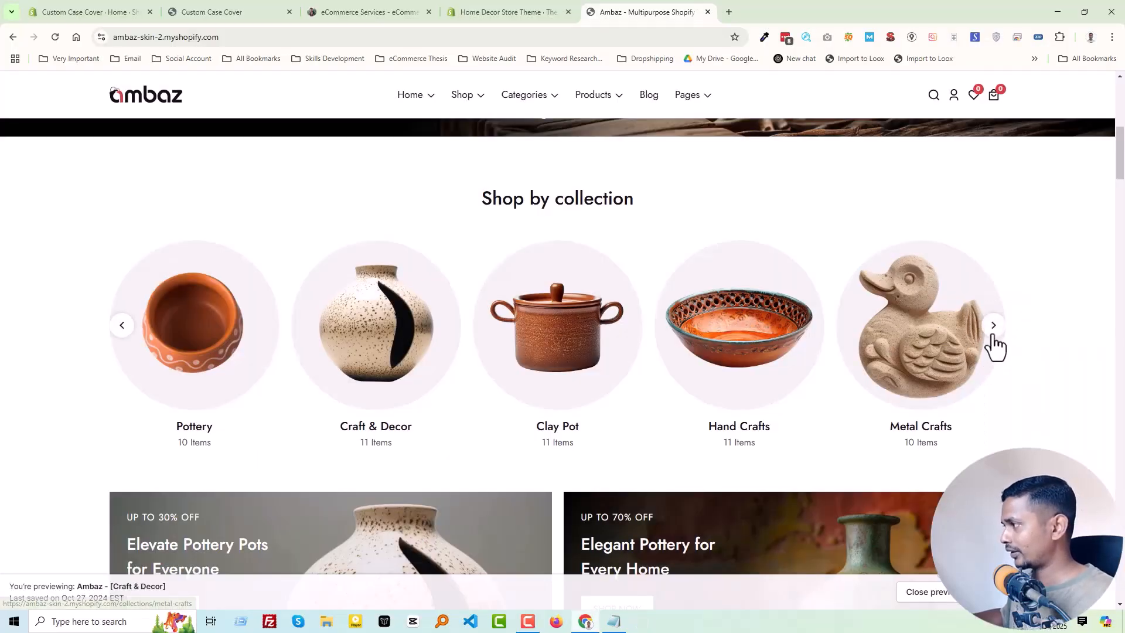
- Advance the "Shop by collection" carousel four slides forward to Metal Crafts to check how it loops
click(993, 328)
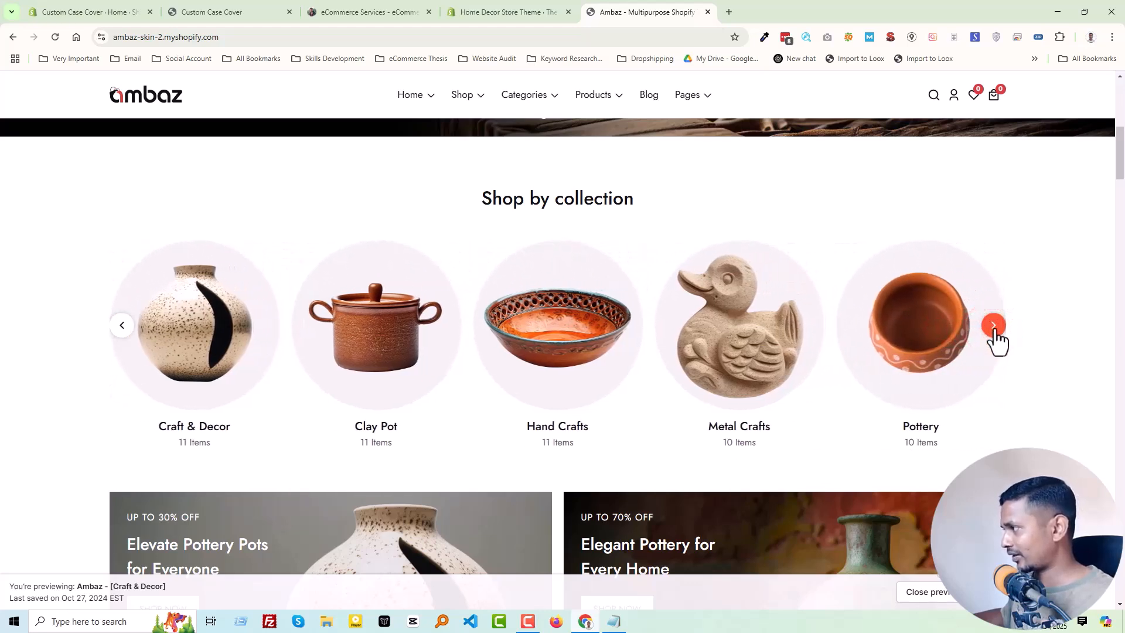
click(994, 328)
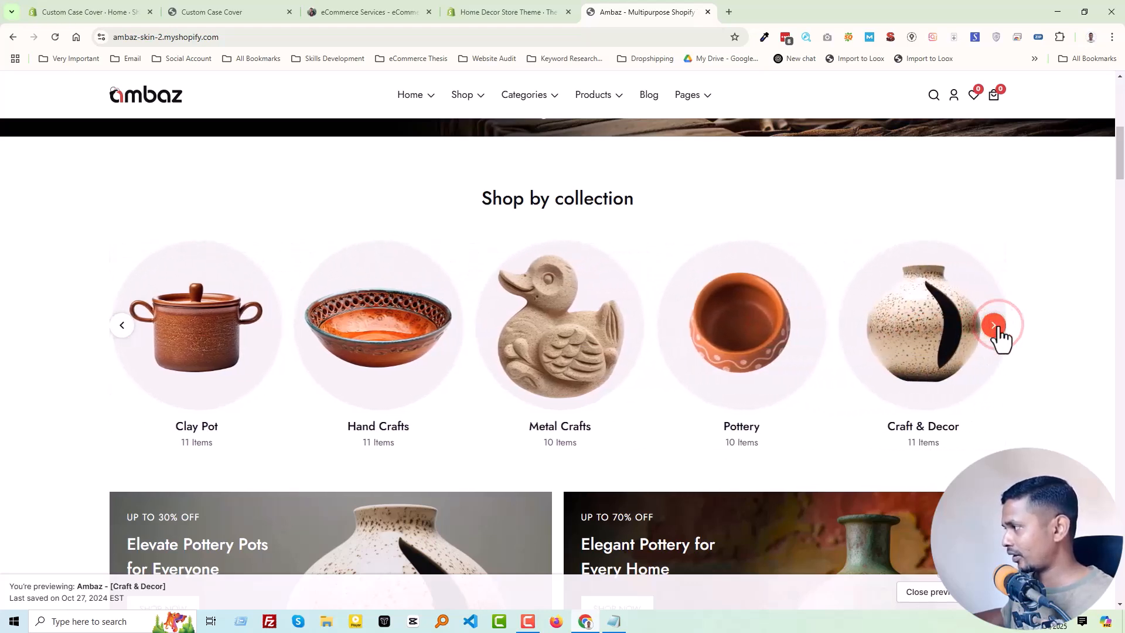
click(995, 328)
click(994, 328)
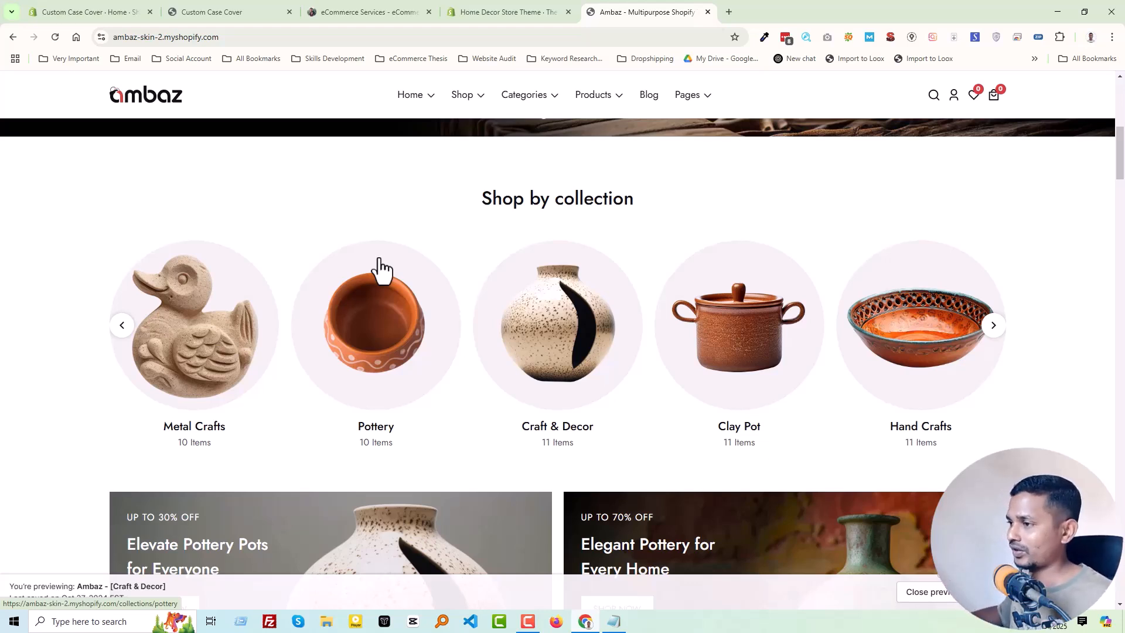
- Open the Metal Crafts collection in a separate tab, view its page, and return to the Ambaz demo home page
middle_click(206, 350)
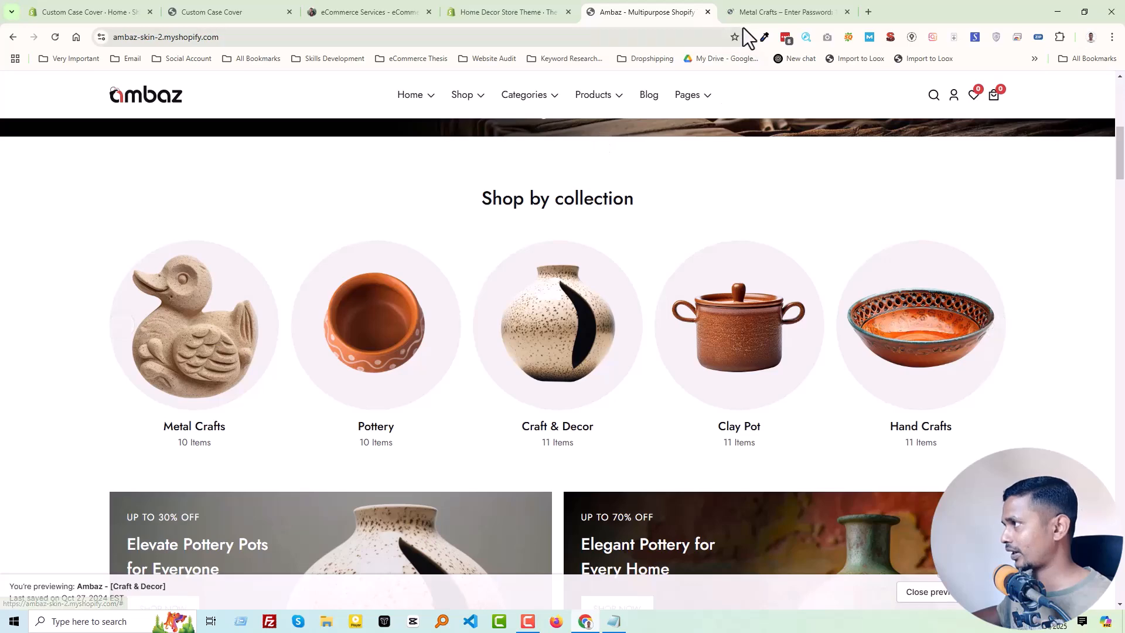
click(756, 7)
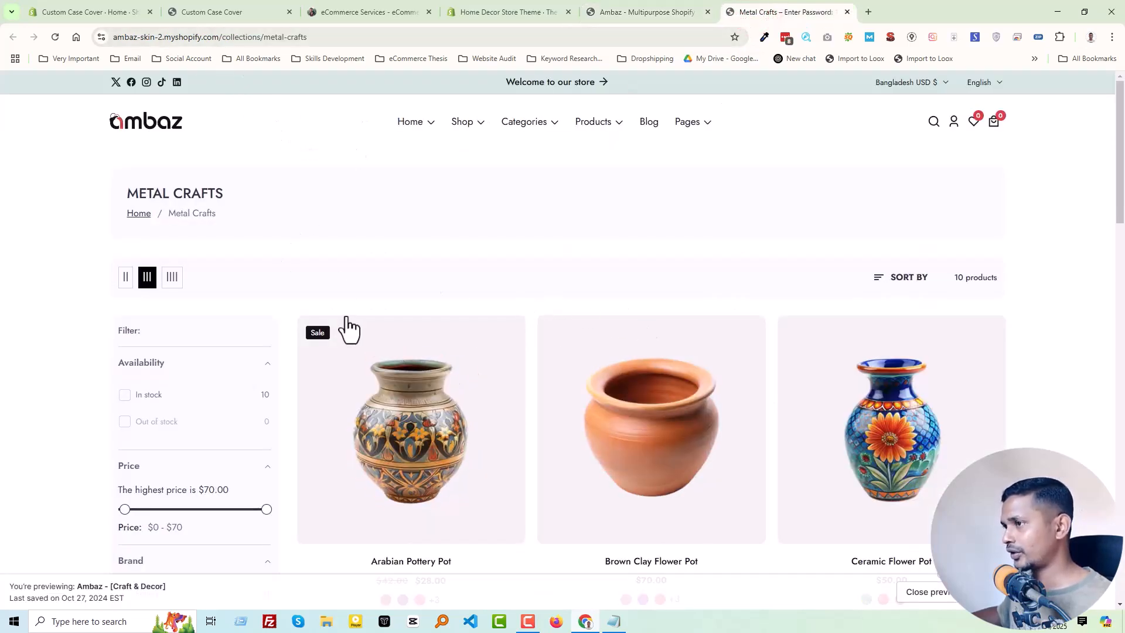
mouse_move(768, 408)
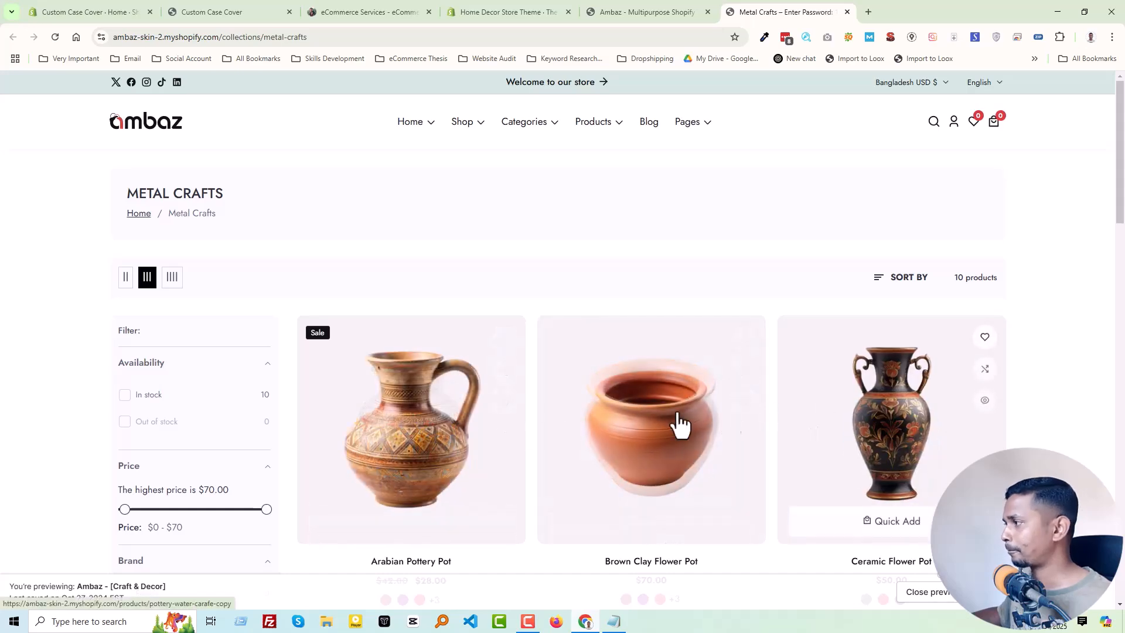
click(645, 13)
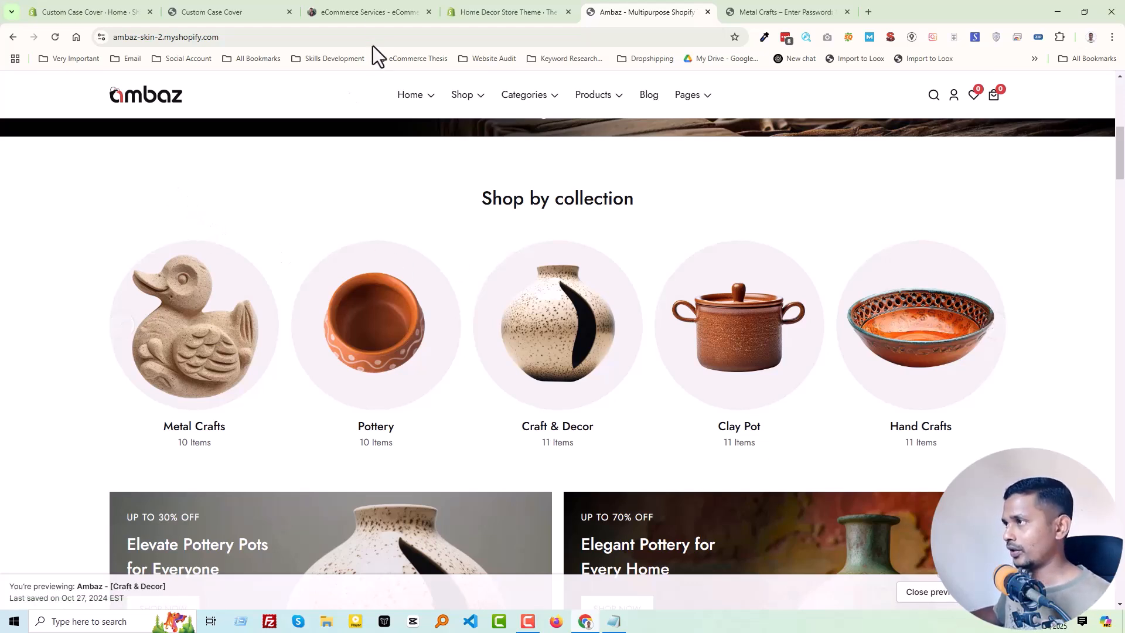
- Switch to the Custom Case Cover storefront and test its image slider in both directions
click(242, 12)
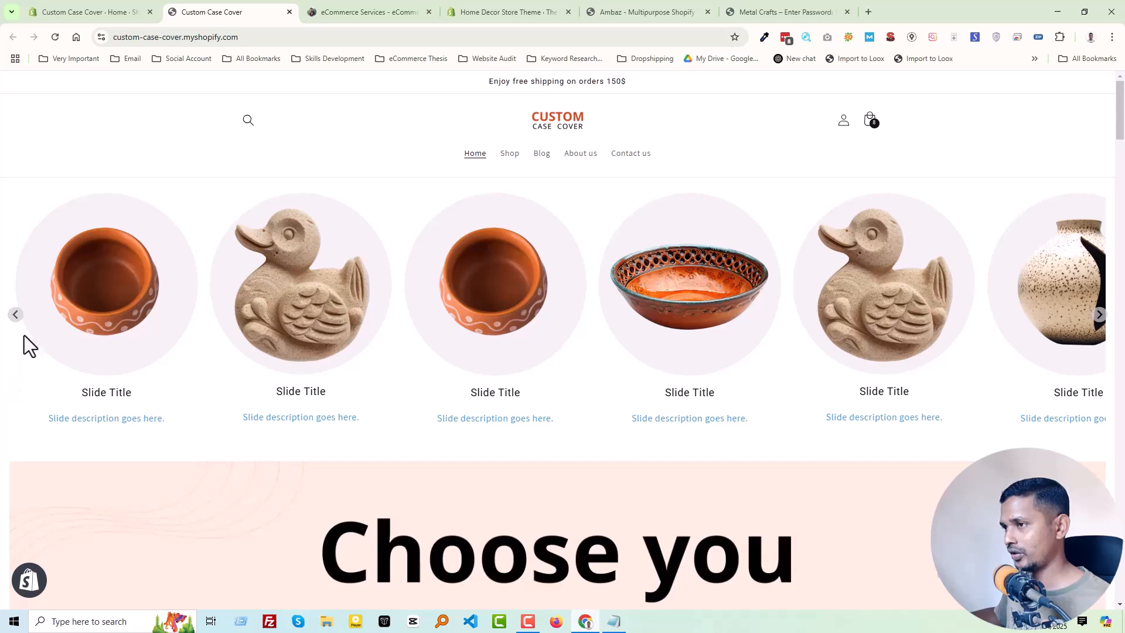
click(13, 319)
click(13, 319)
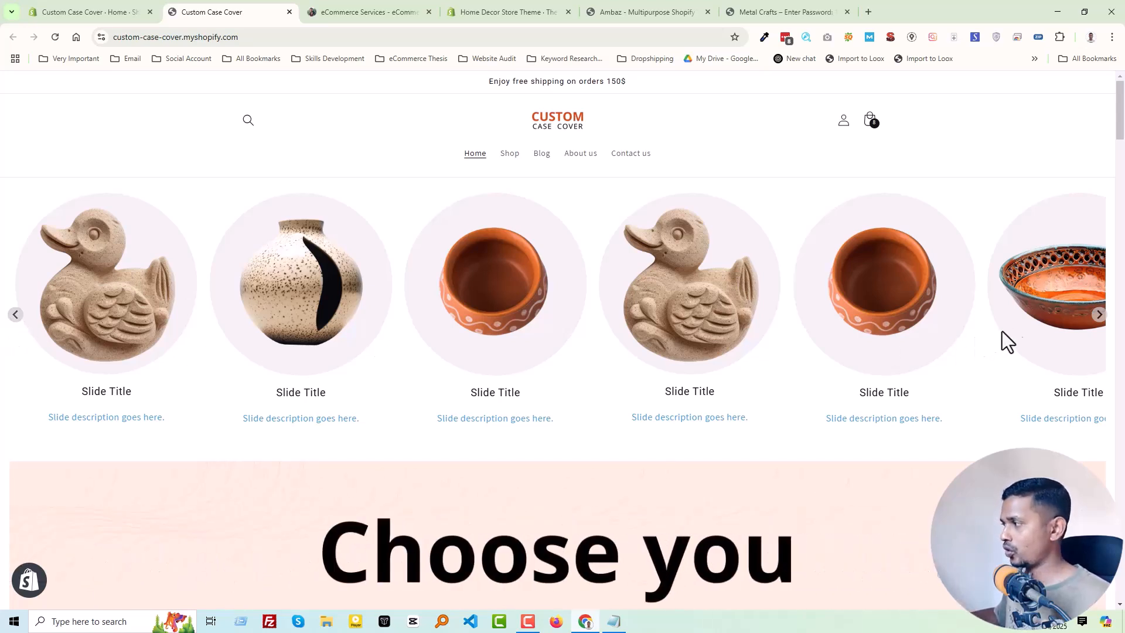
click(1099, 316)
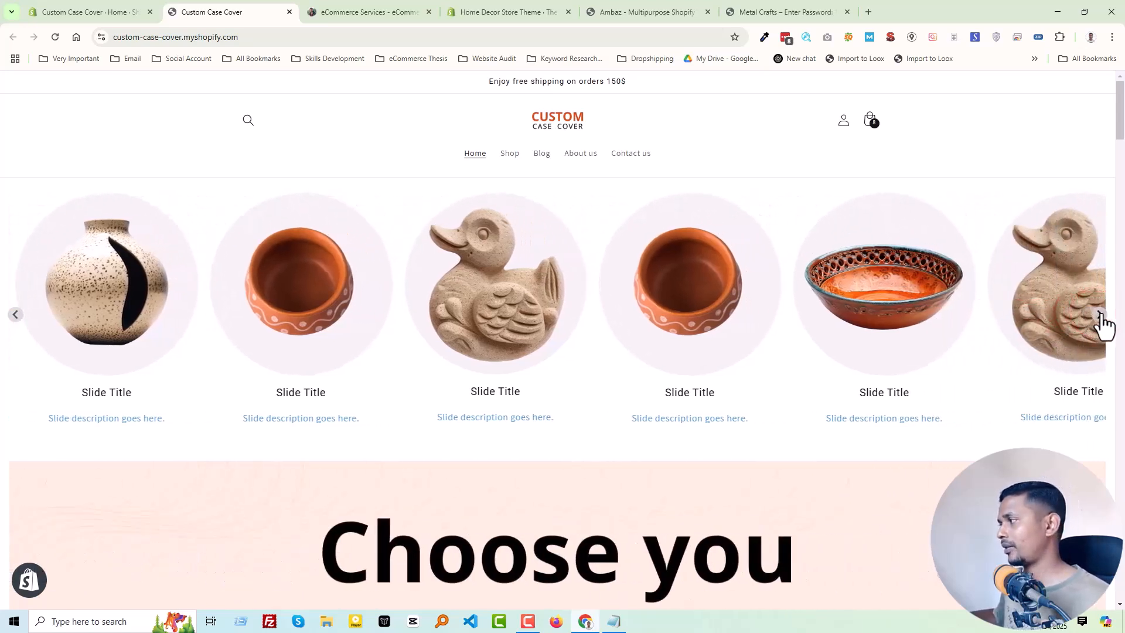
click(1100, 314)
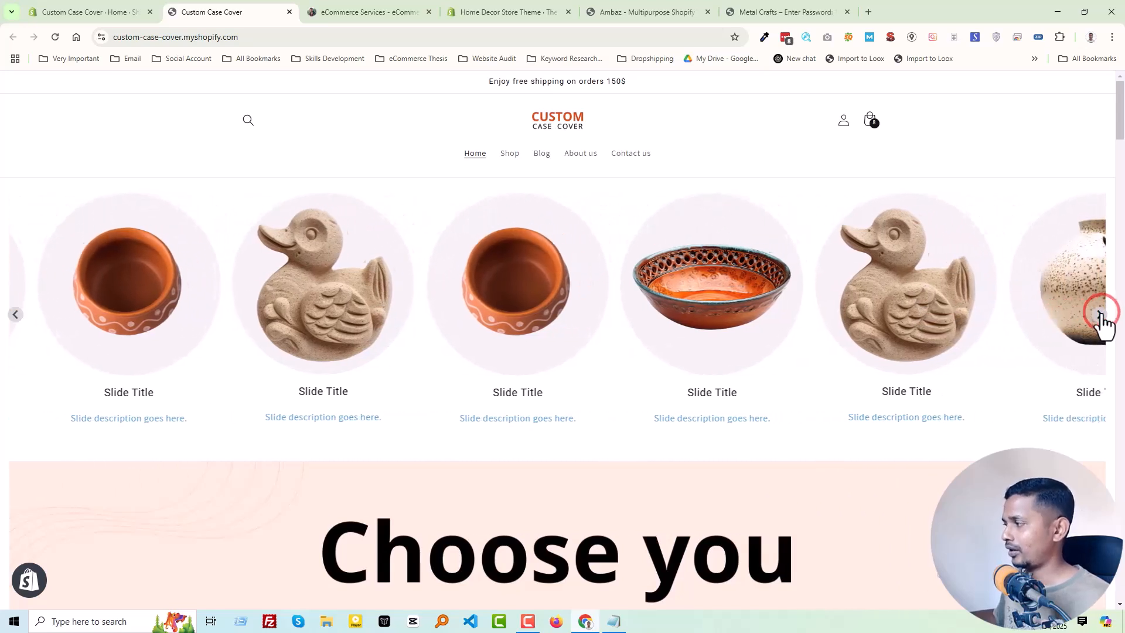
click(1100, 314)
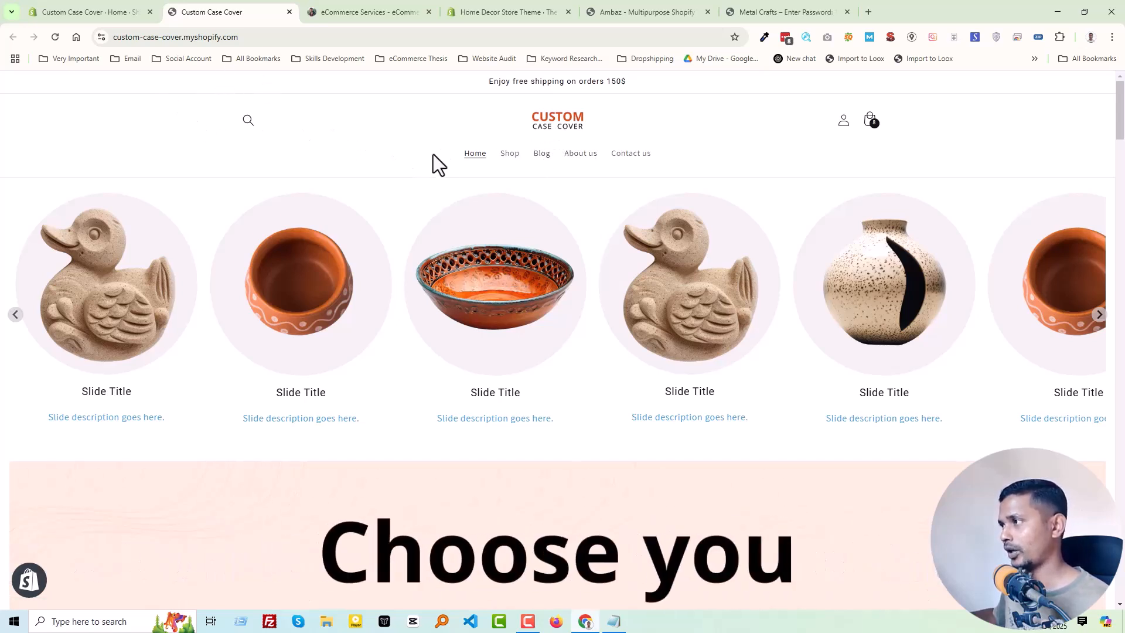
- Open the current Dawn theme of the Custom Case Cover store in the theme customizer
click(92, 10)
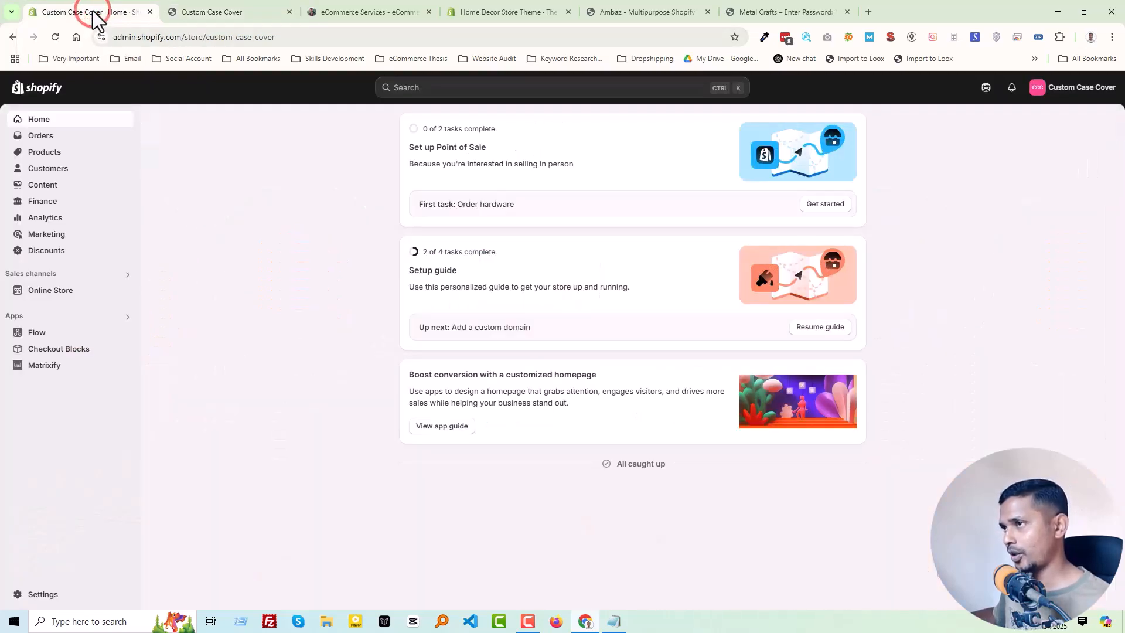
click(51, 292)
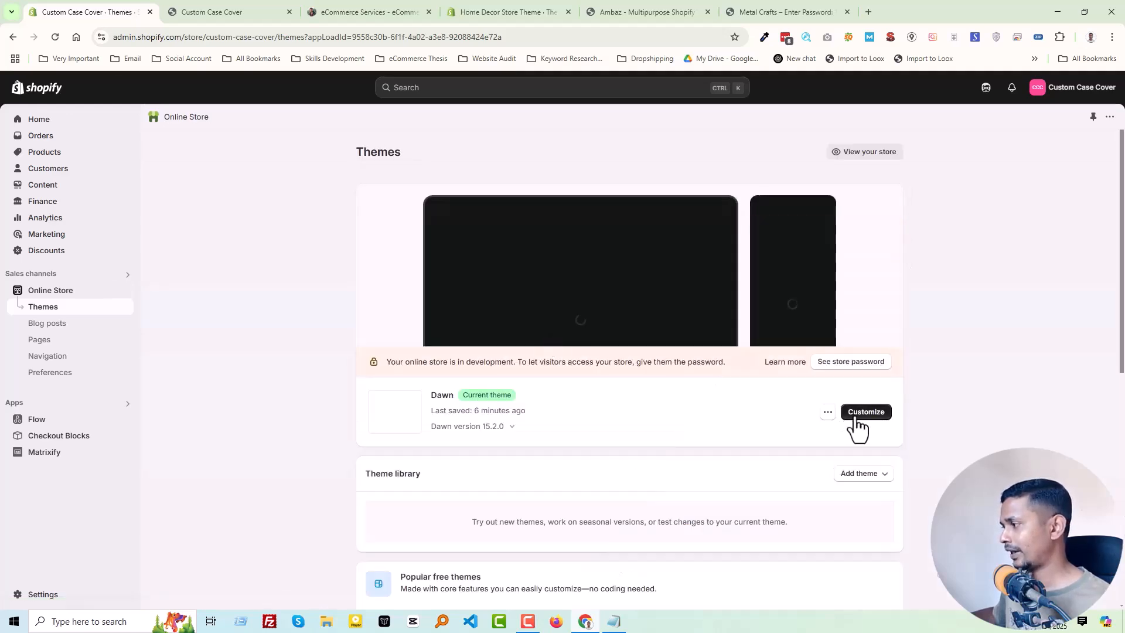
click(854, 417)
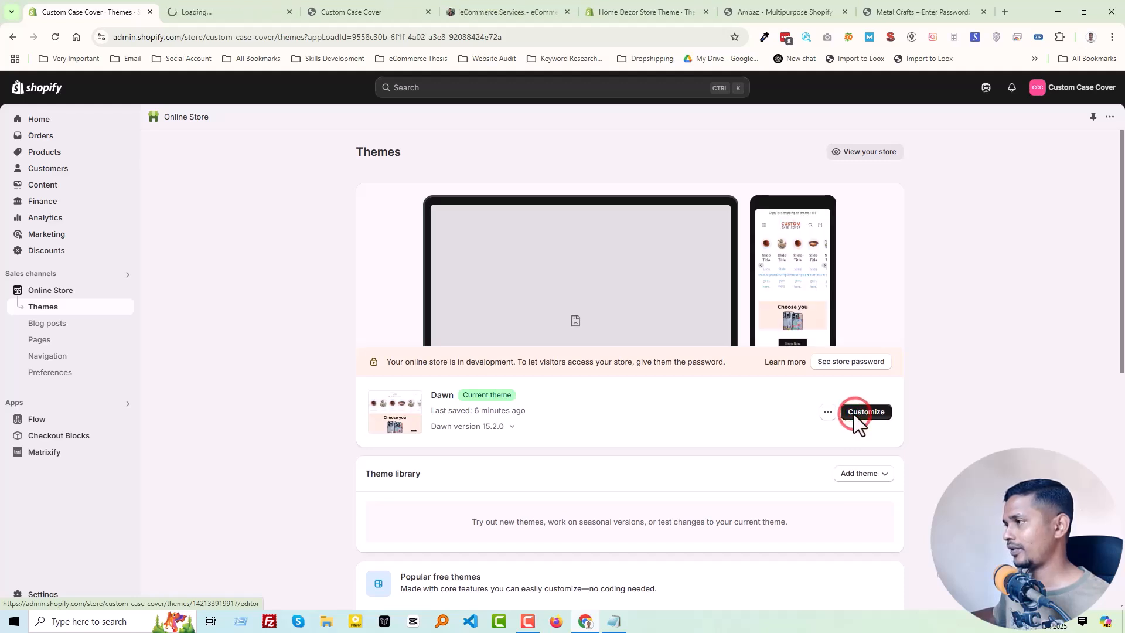
click(222, 11)
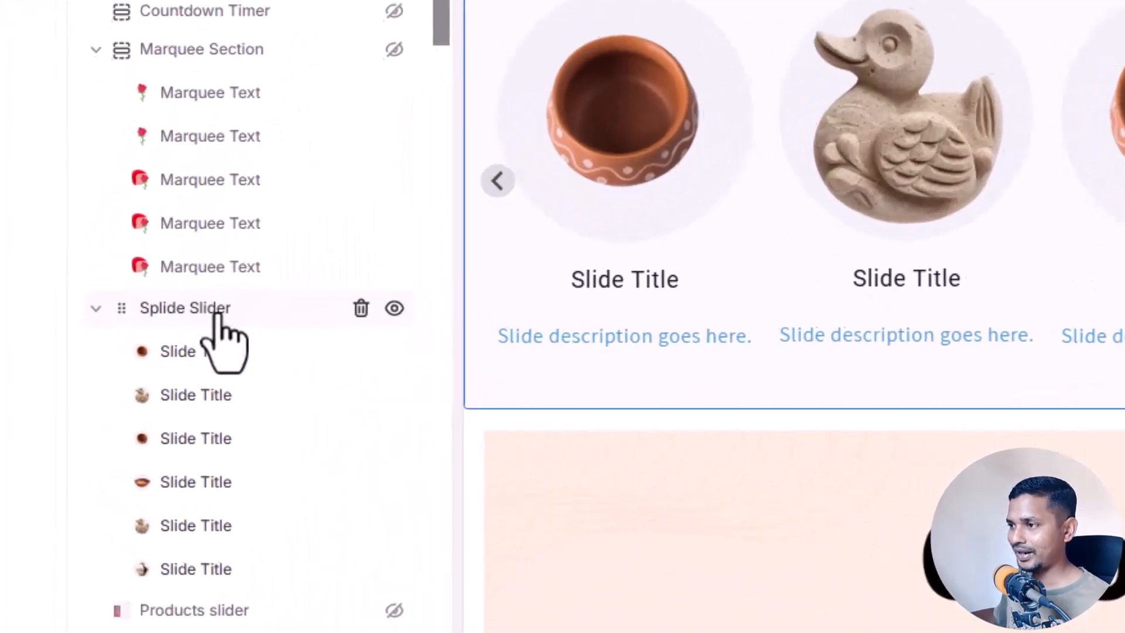
- Add a slide to the Splide Slider section between its fourth and fifth slides
click(100, 377)
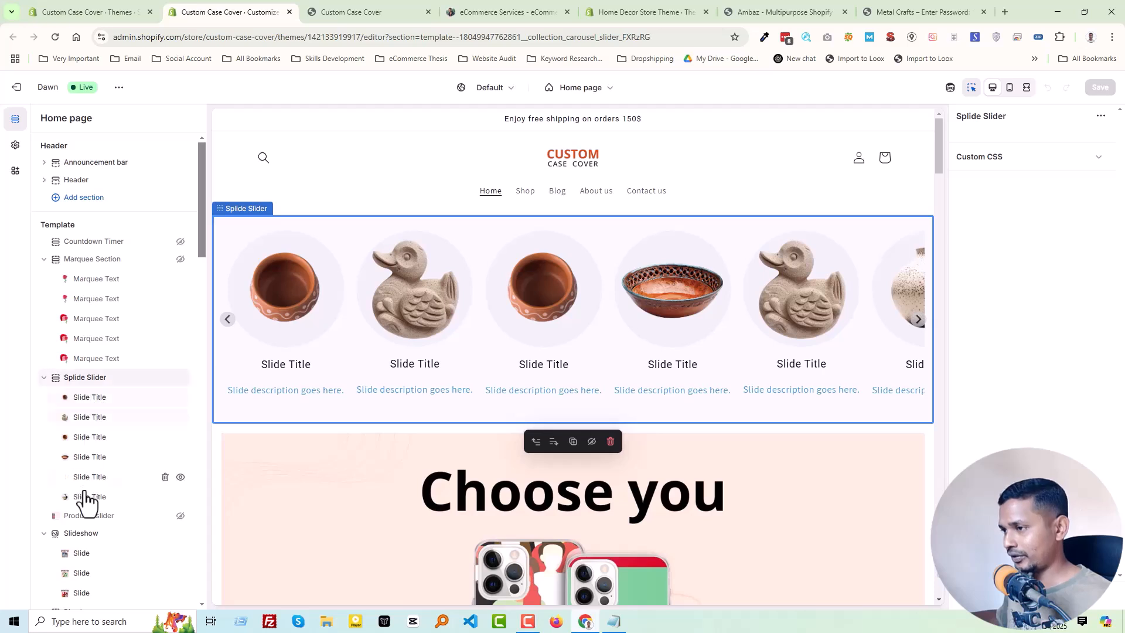
mouse_move(87, 395)
mouse_down()
mouse_move(81, 465)
mouse_move(87, 407)
mouse_move(103, 398)
mouse_up()
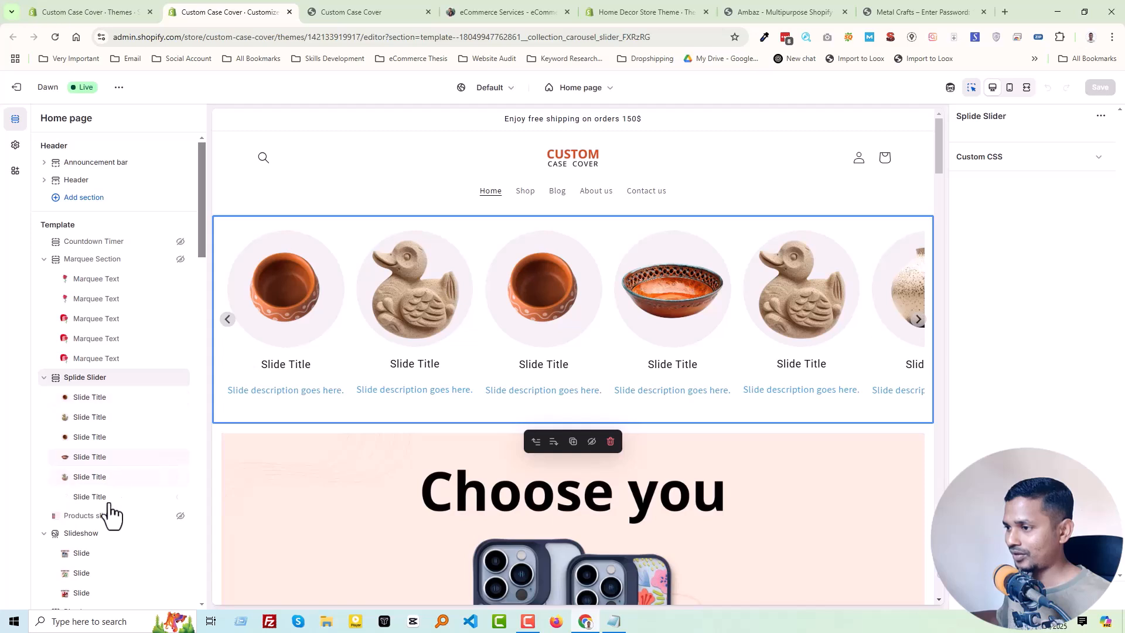
mouse_move(120, 472)
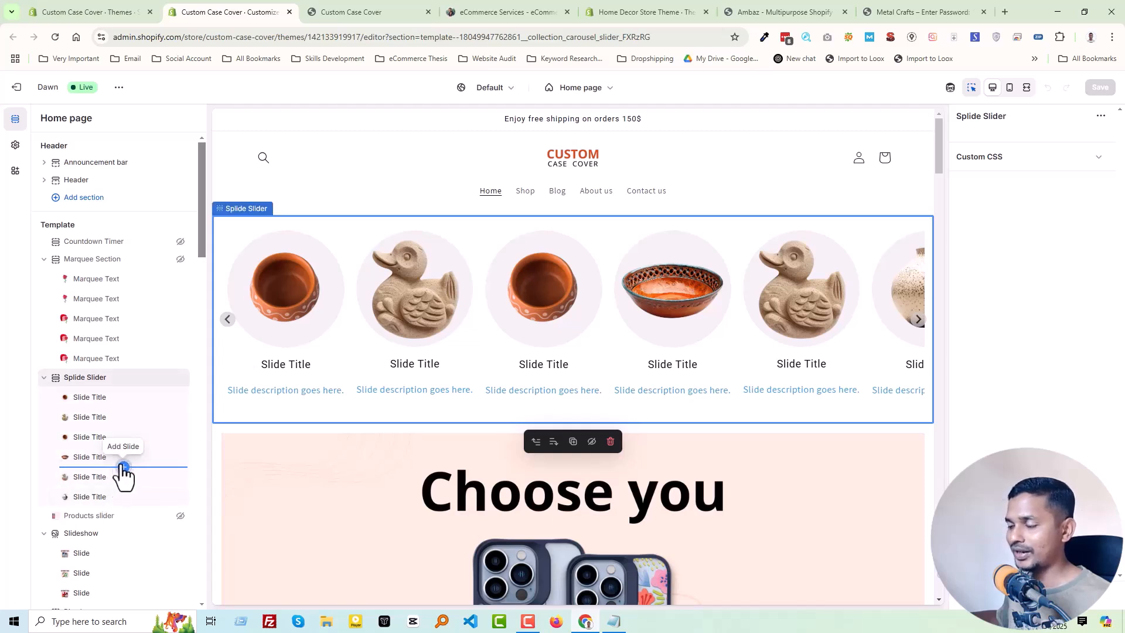
click(123, 467)
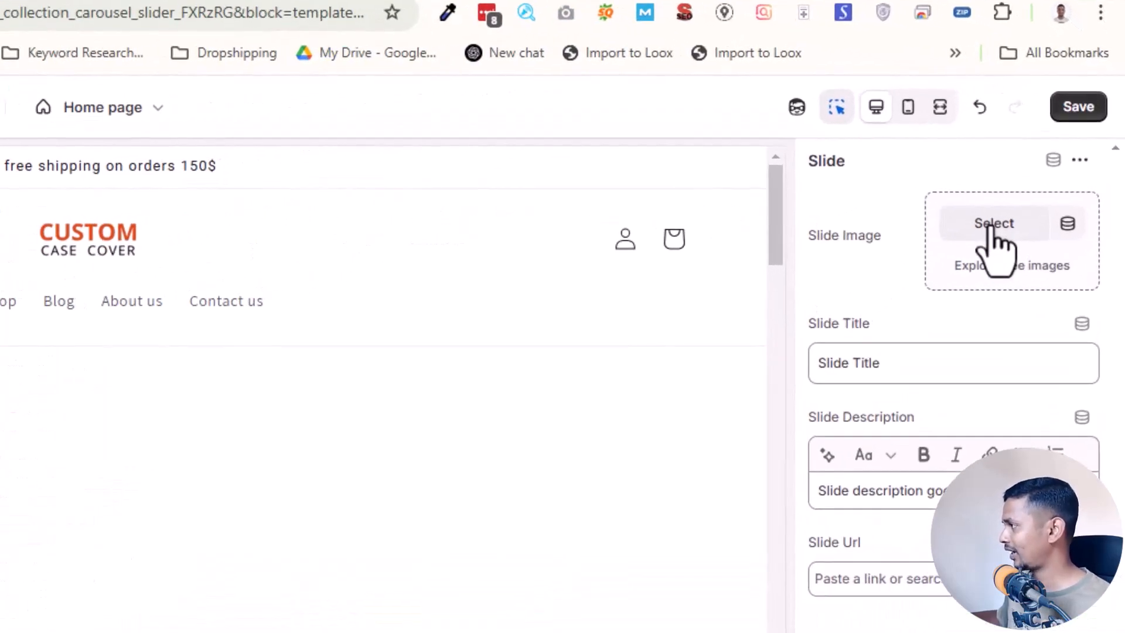
- Set the added slide's image to the clay pot PNG whose file name starts with 1_aa0a143a
click(992, 226)
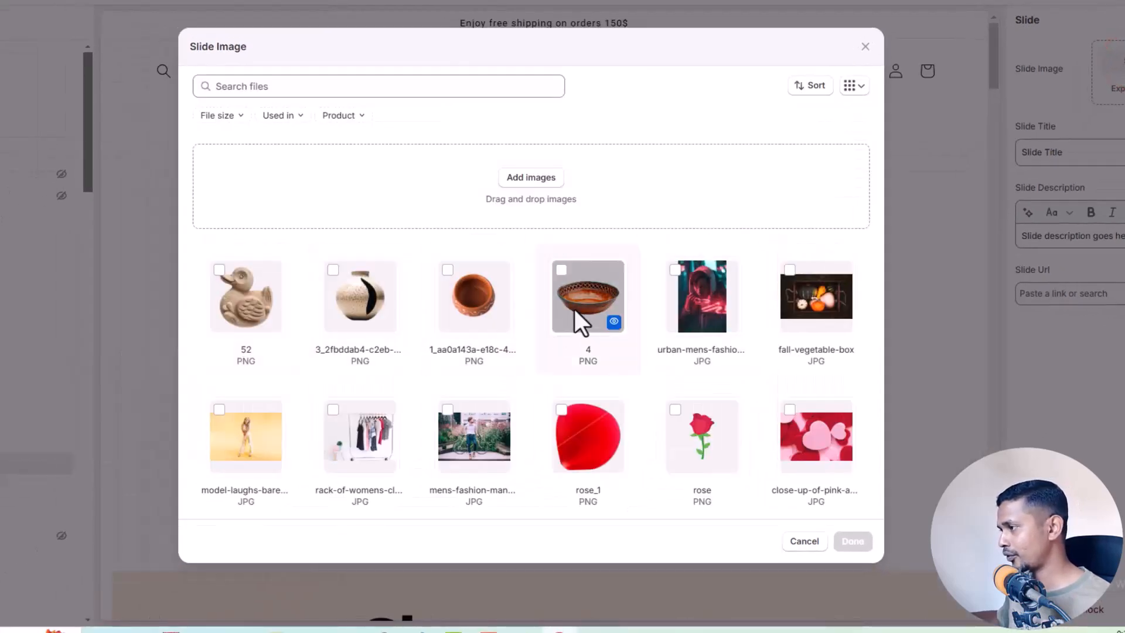
click(574, 309)
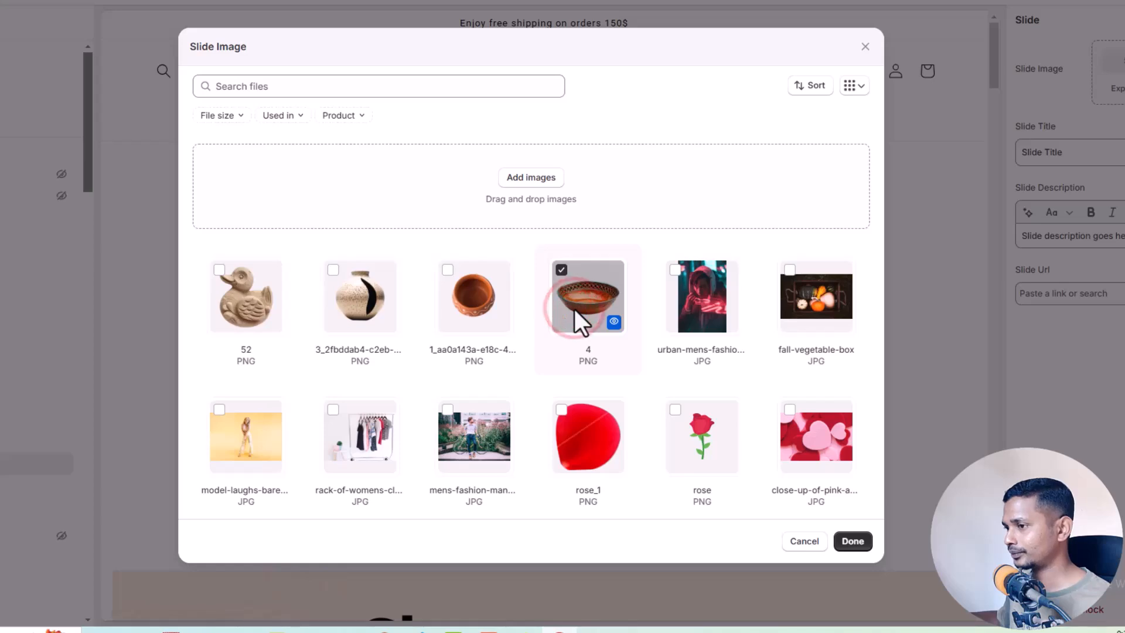
click(479, 304)
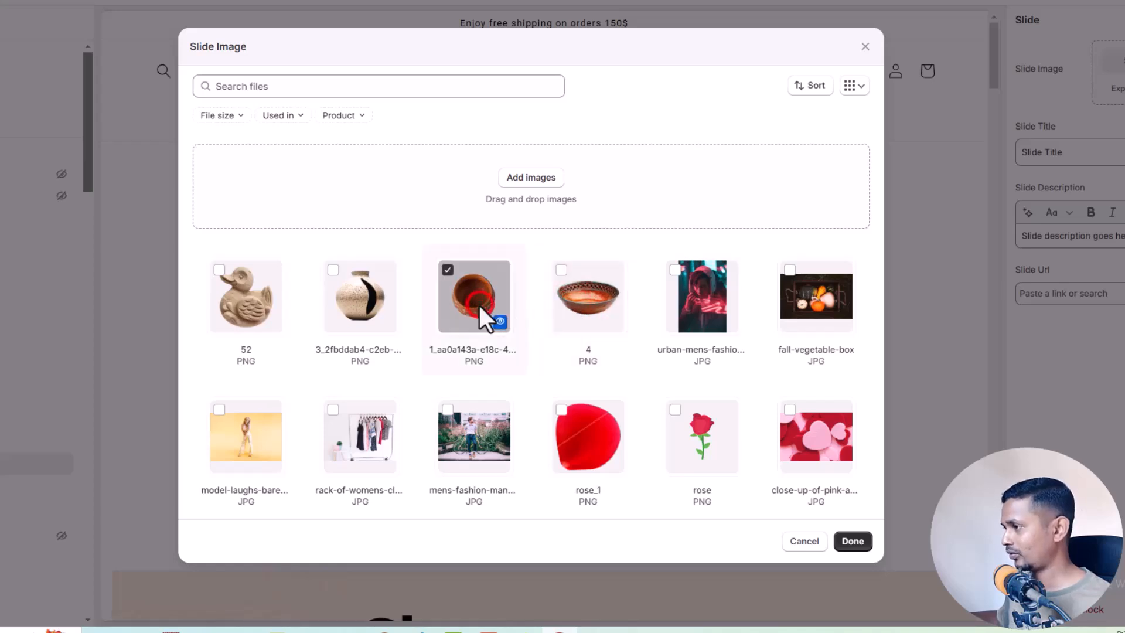
click(848, 542)
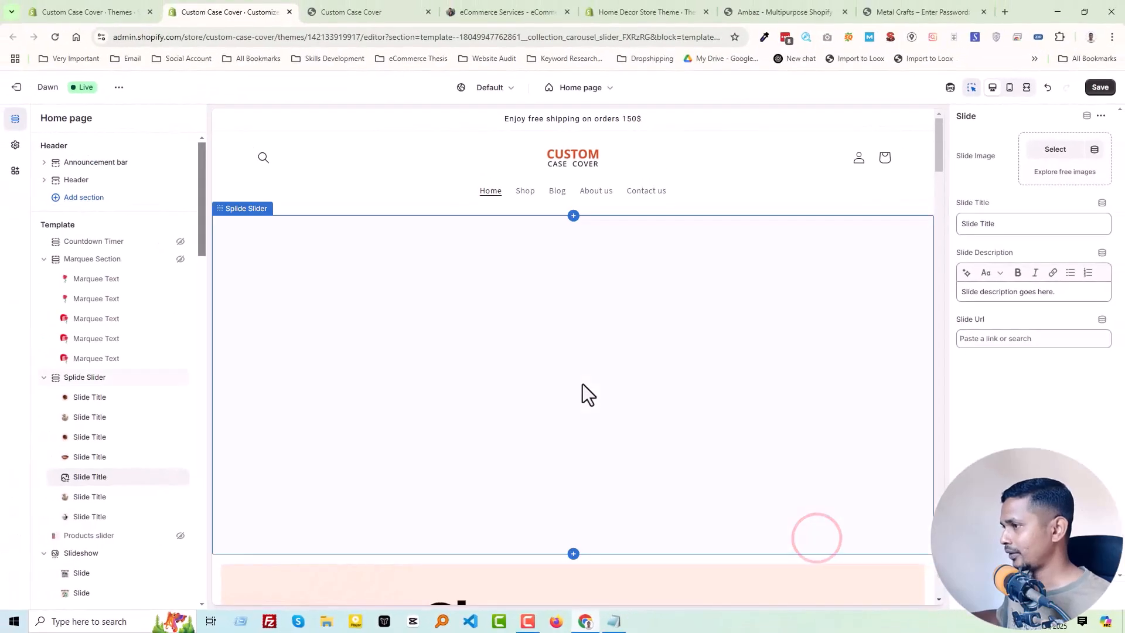
- Set the added slide's title to "Collection Name"
click(977, 224)
key(ctrl+a)
text(C)
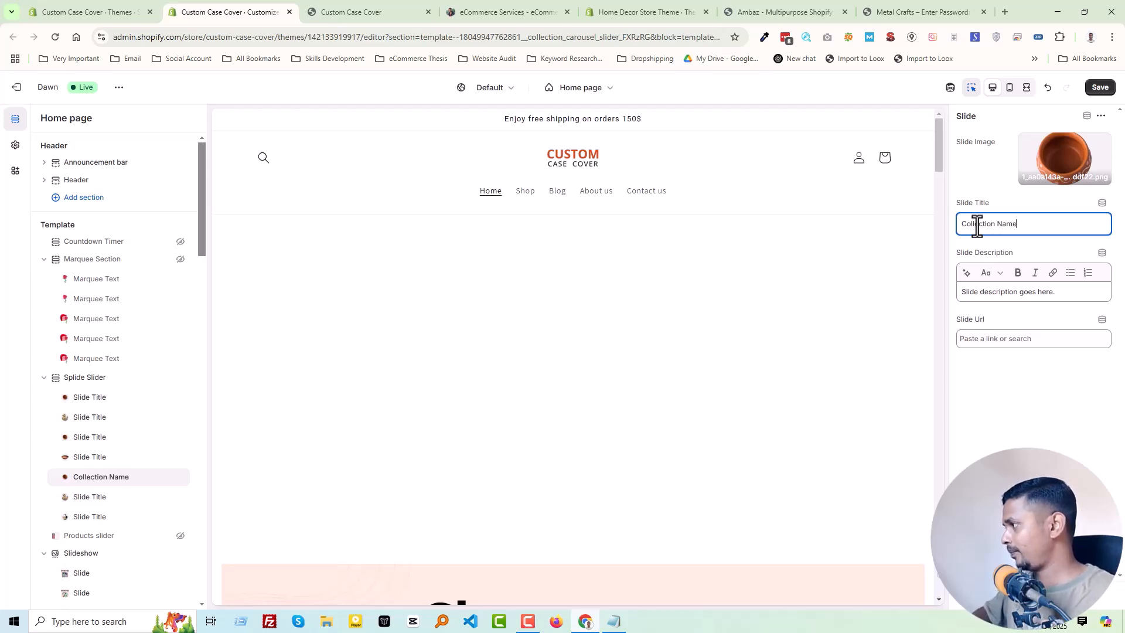
click(1006, 225)
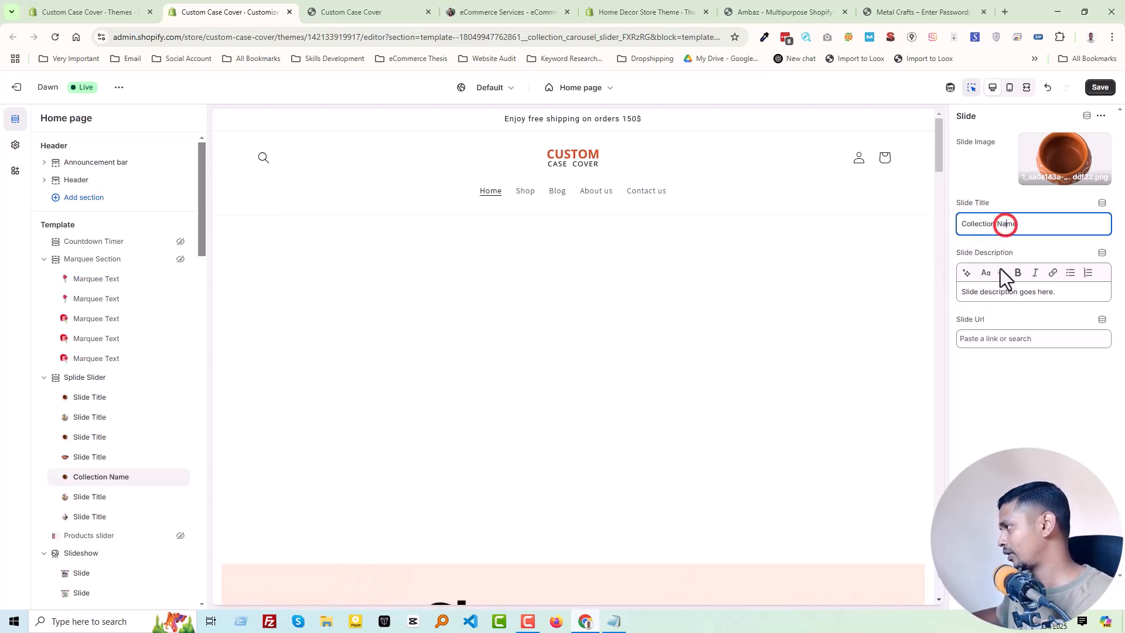
- Set the added slide's description to "Collection Info"
click(1003, 291)
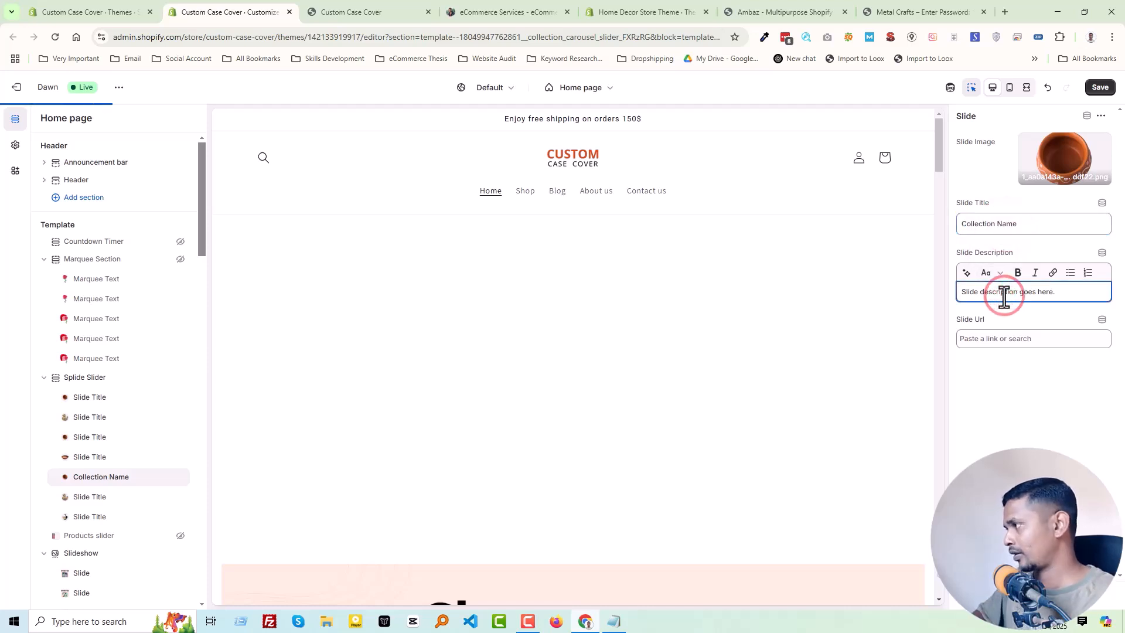
key(ctrl+a)
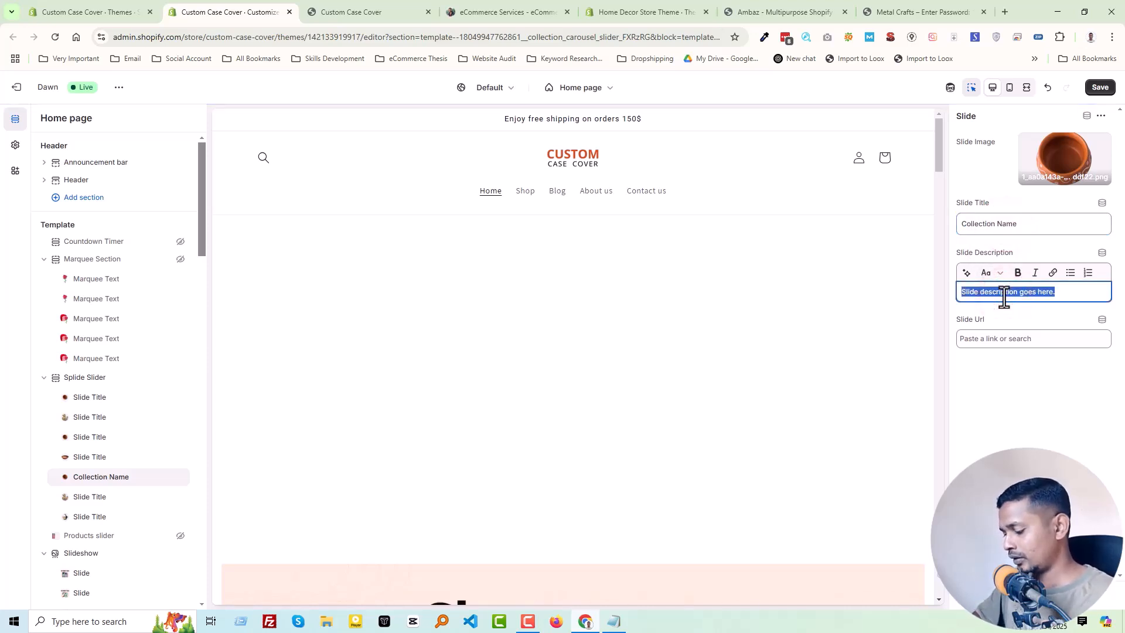
text(Collection Info)
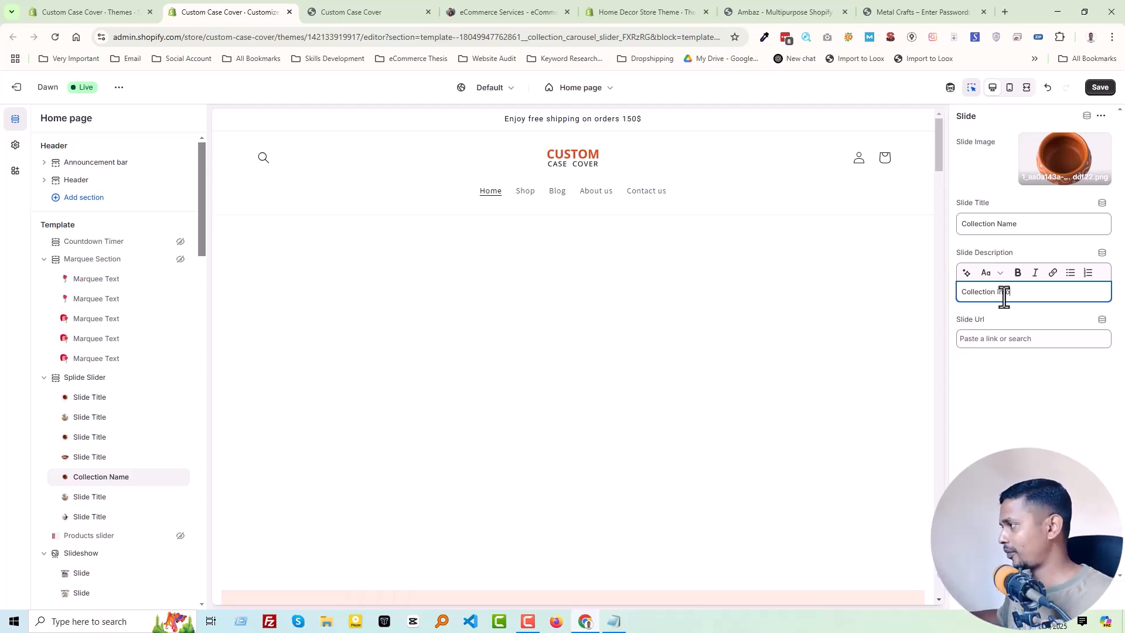
- Link the added slide to the "Leather case cover" collection and save the theme changes
click(995, 340)
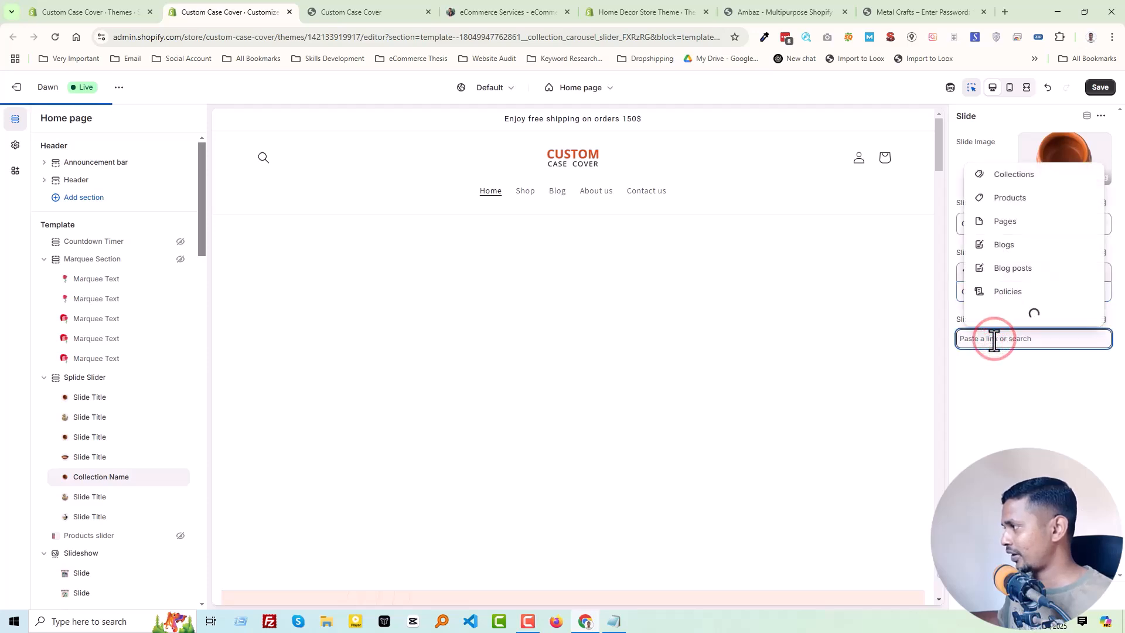
click(1000, 198)
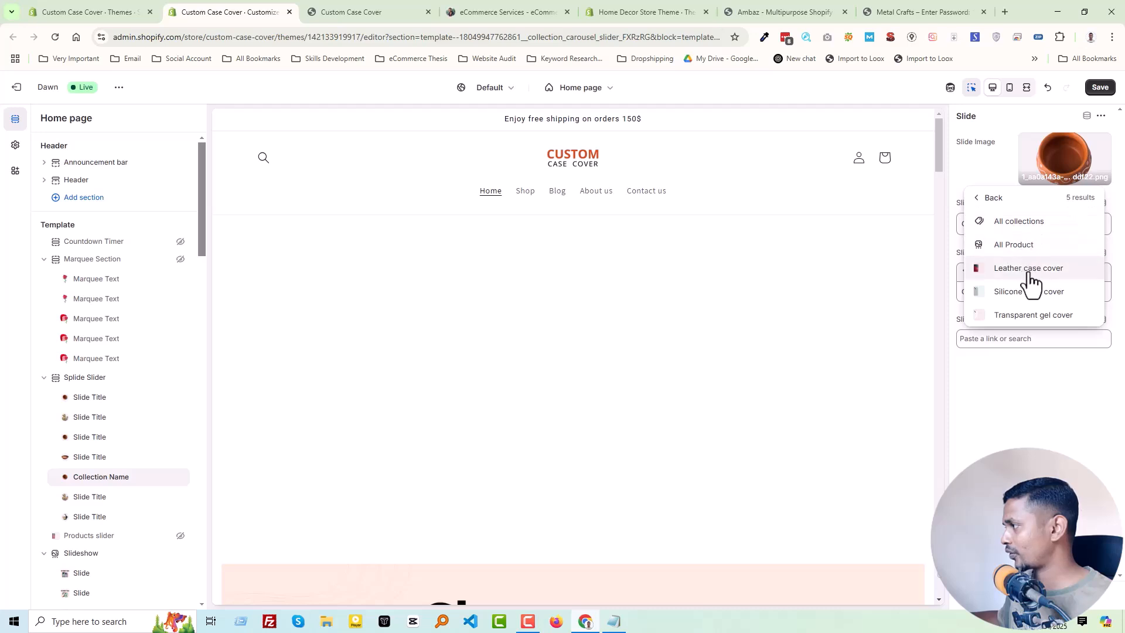
click(1042, 269)
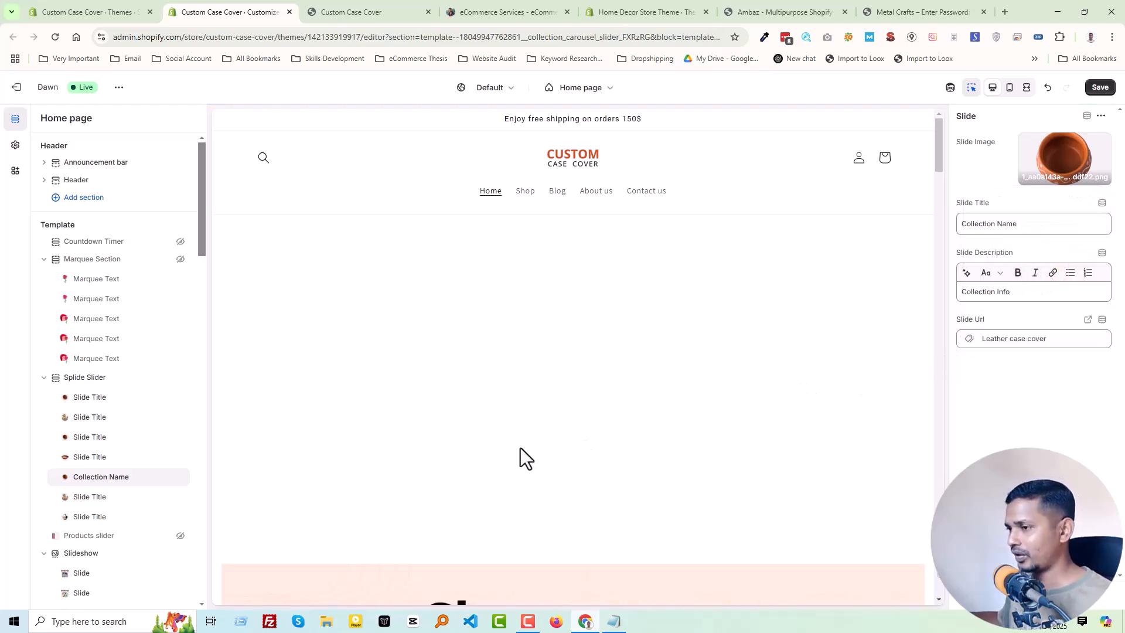
click(1094, 91)
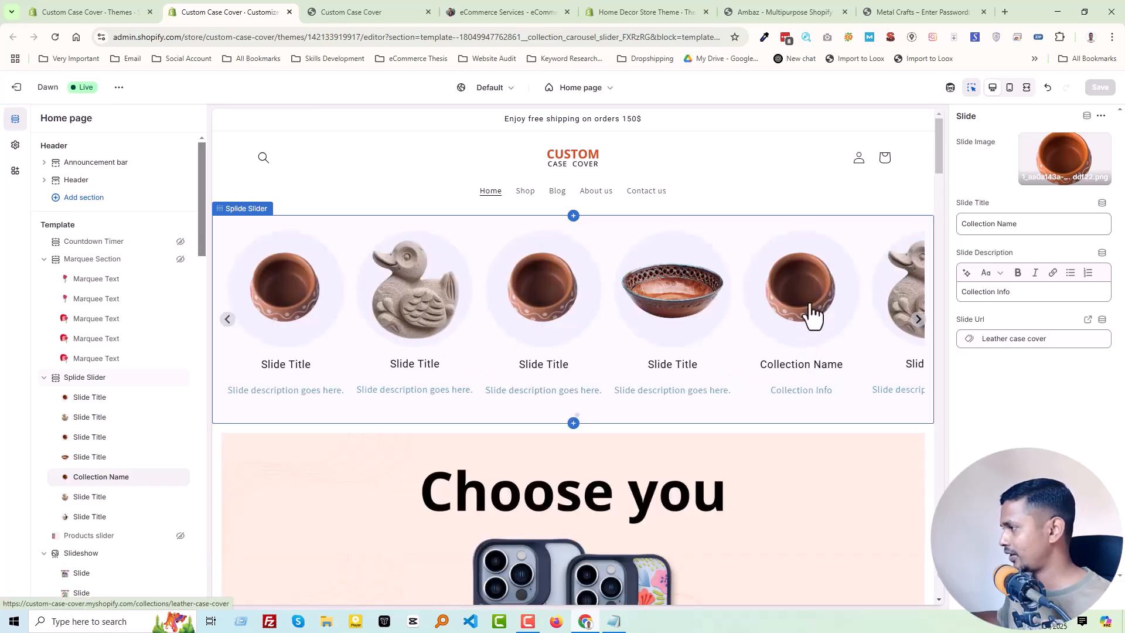
- Reload the Custom Case Cover storefront's home page to check the added slide in the carousel
click(377, 18)
right_click(380, 212)
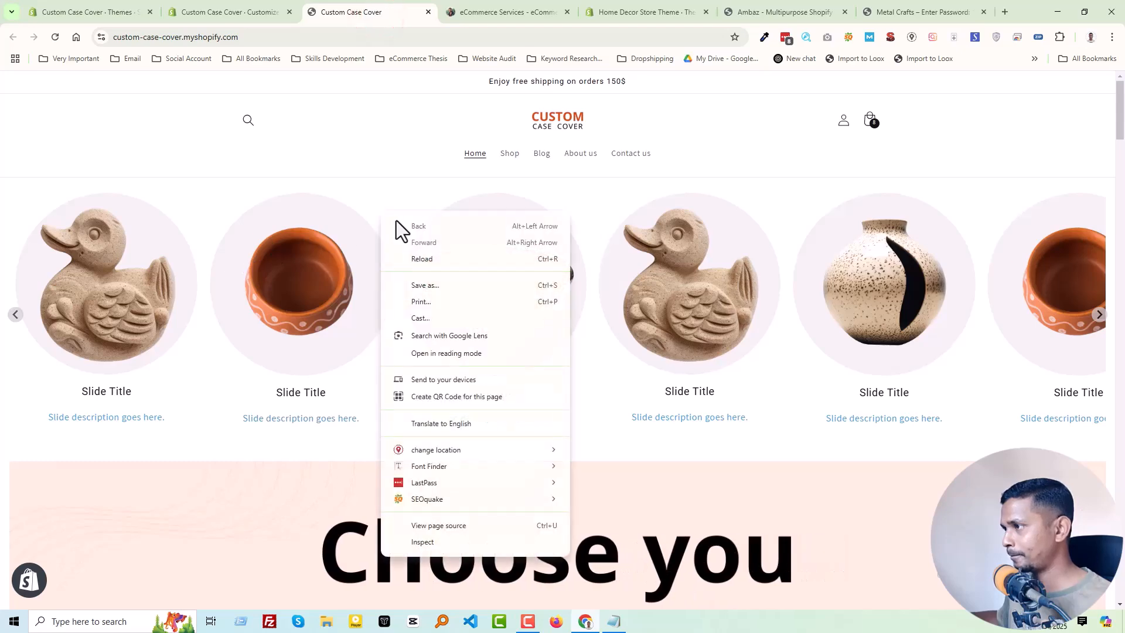
click(417, 259)
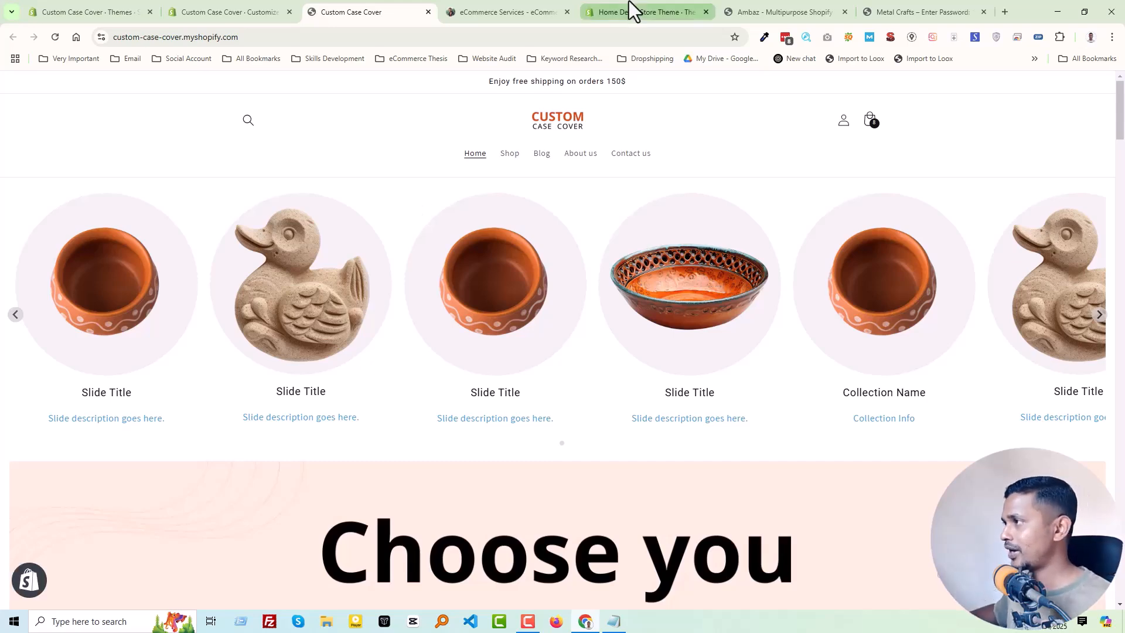
- Open the Home Decor Store Theme storefront from its Shopify admin and look over the home page
click(641, 13)
click(120, 273)
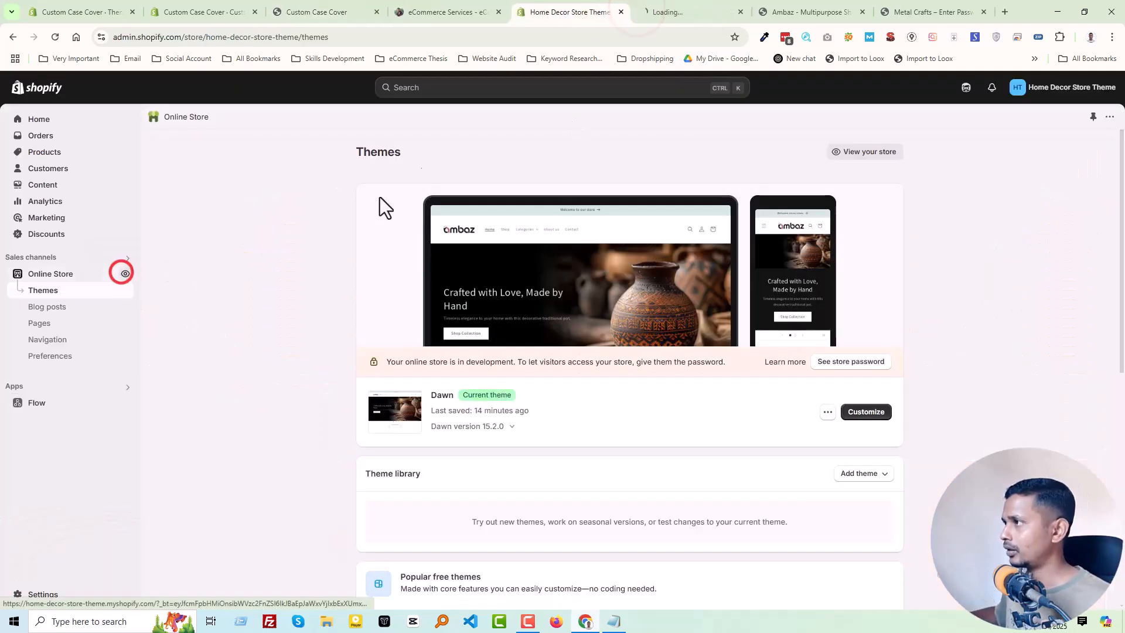
click(663, 14)
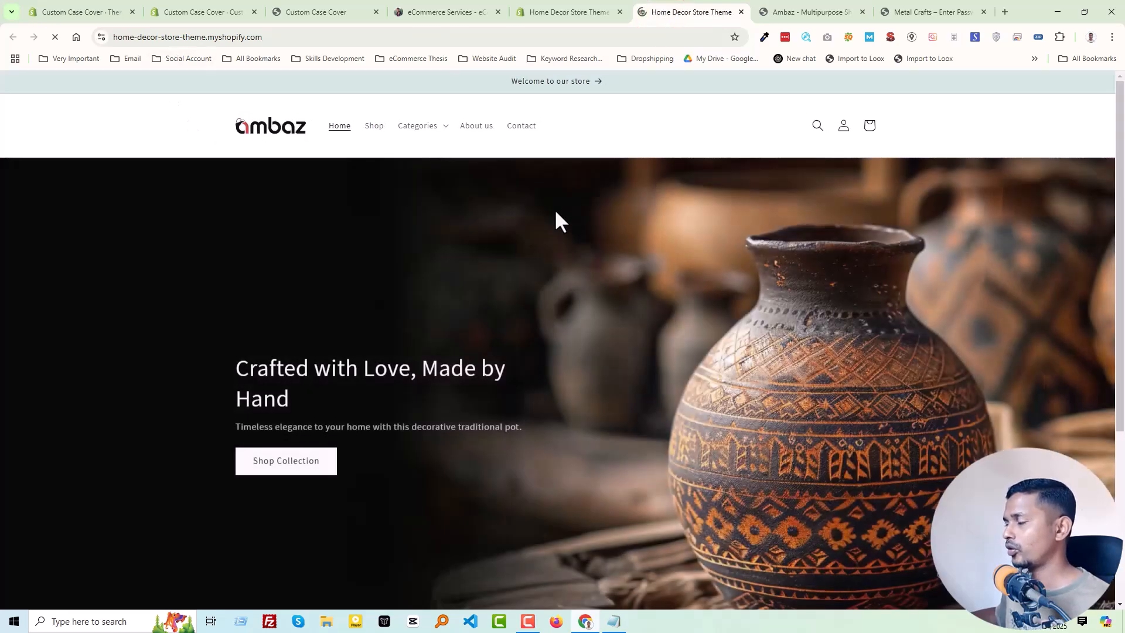
scroll(571, 216, down, 4)
scroll(568, 218, up, 4)
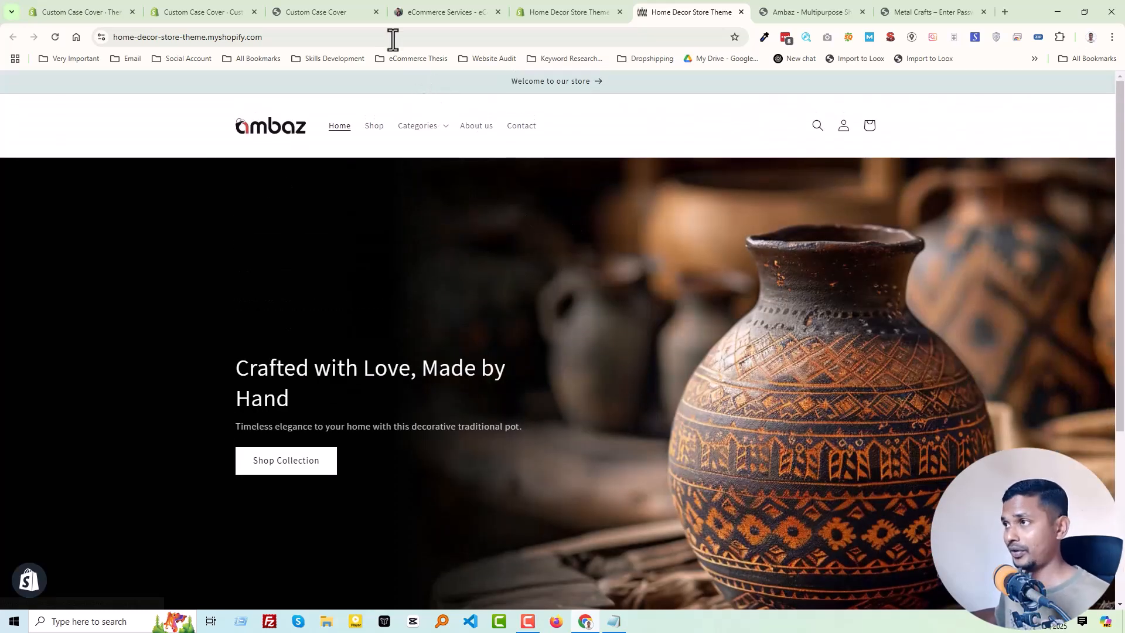
- On the Custom Case Cover storefront, go back from the Leather case cover collection to the home page and move the carousel backward two slides
click(187, 10)
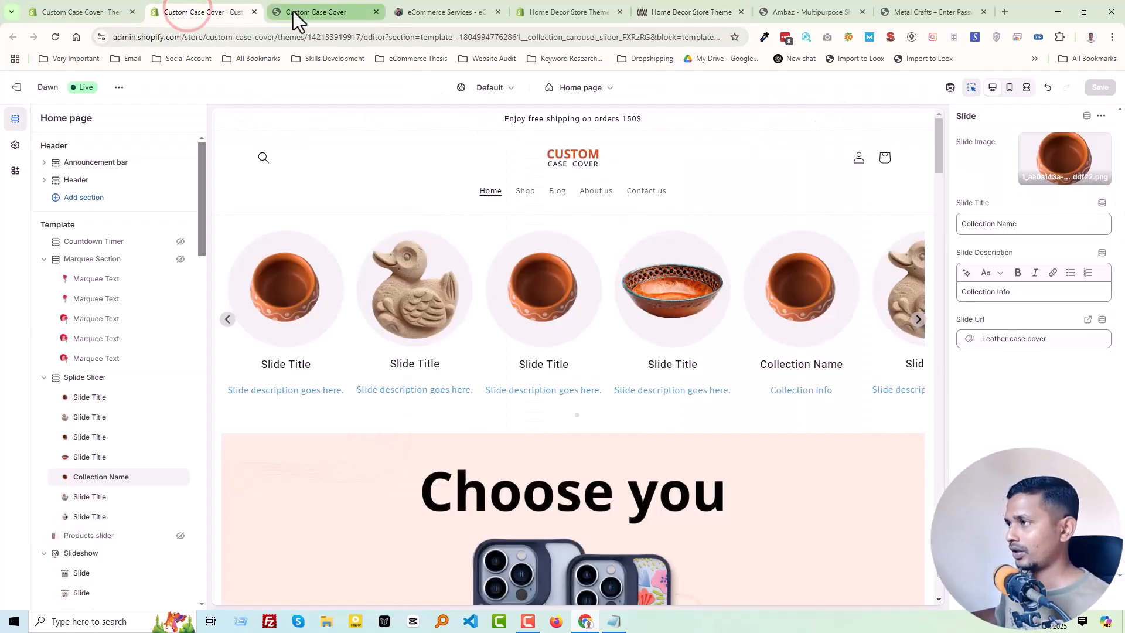
click(293, 12)
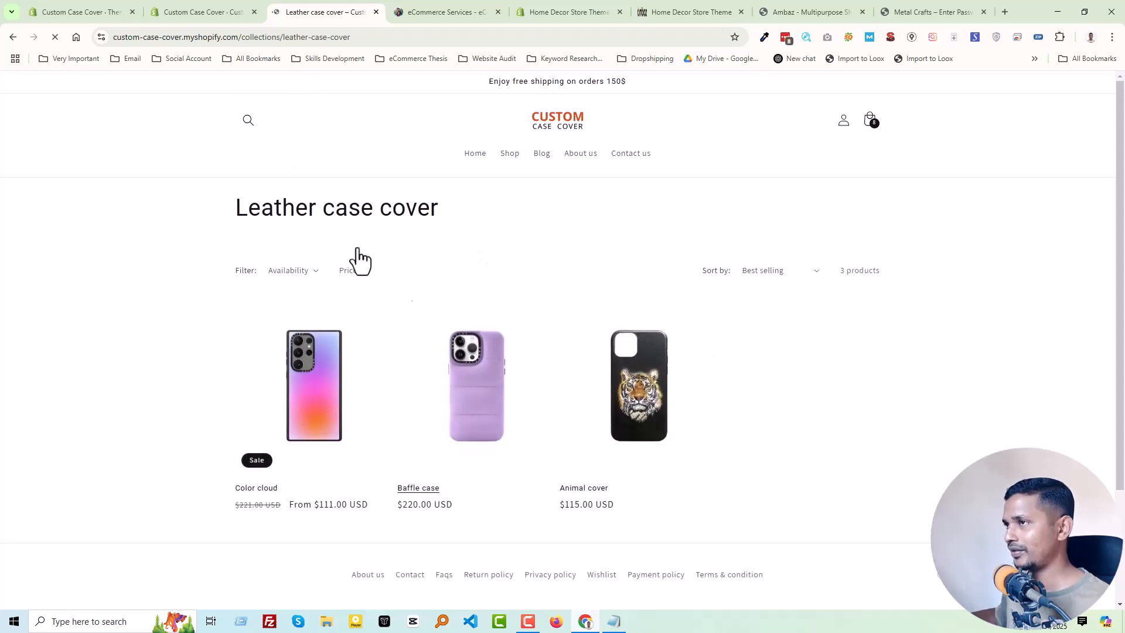
click(12, 37)
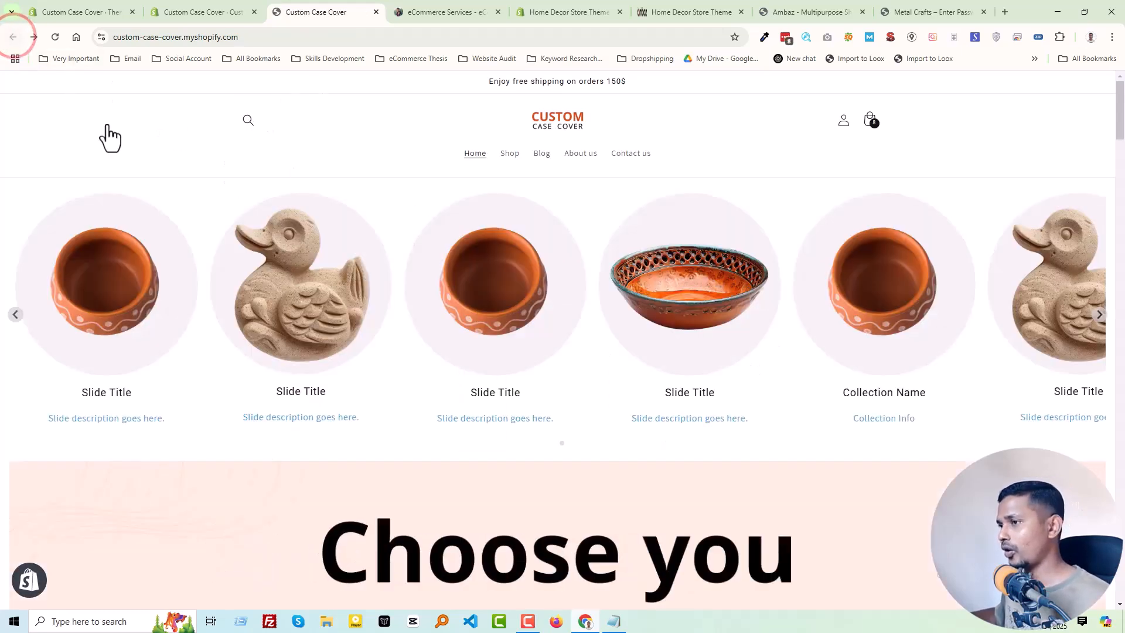
click(16, 316)
click(16, 316)
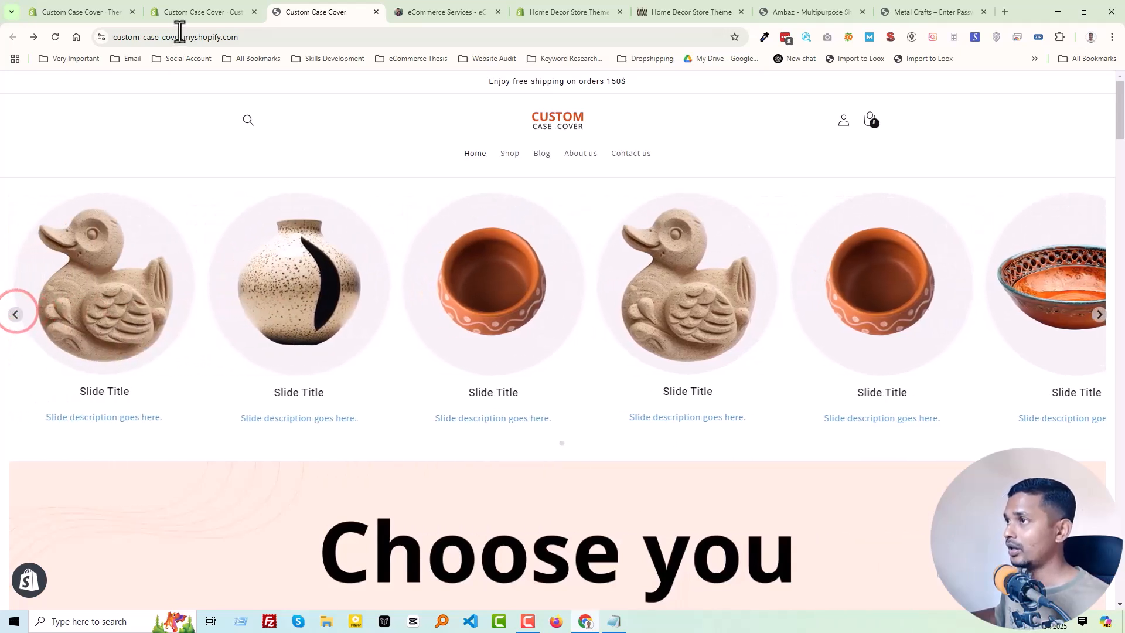
- Exit the Custom Case Cover theme customizer and open the code of its current Dawn theme
click(212, 10)
click(1022, 403)
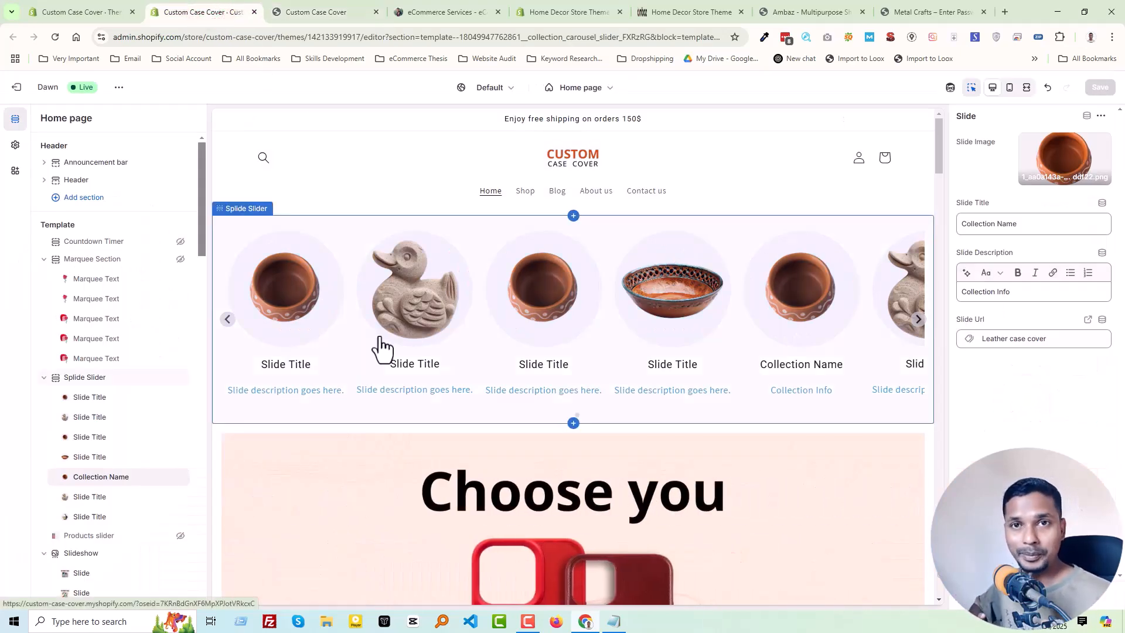
click(13, 89)
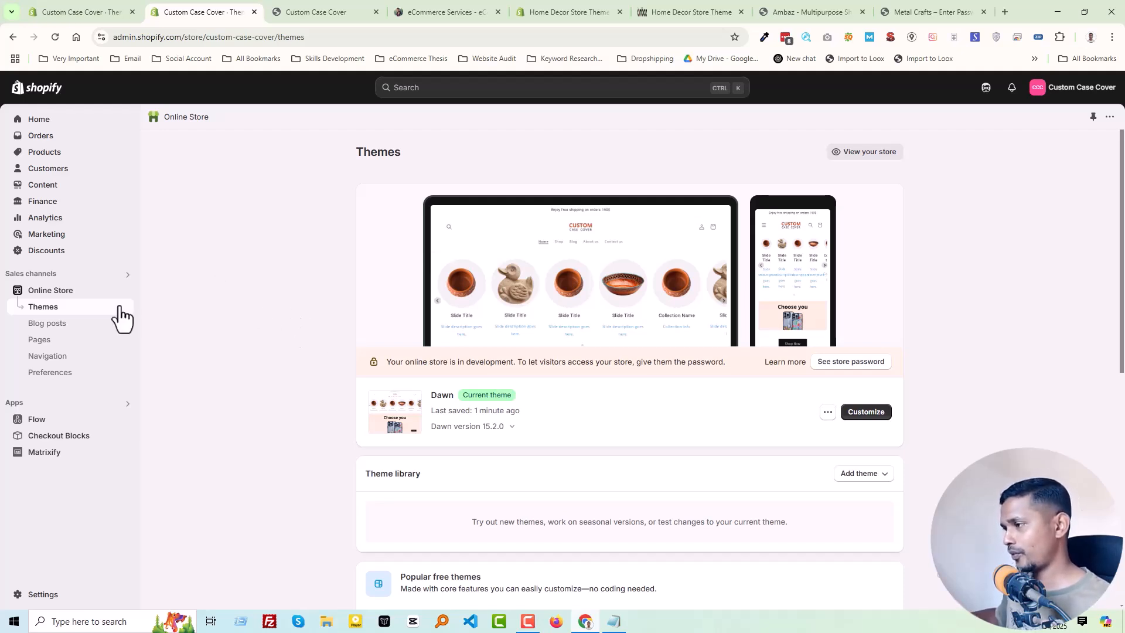
click(826, 412)
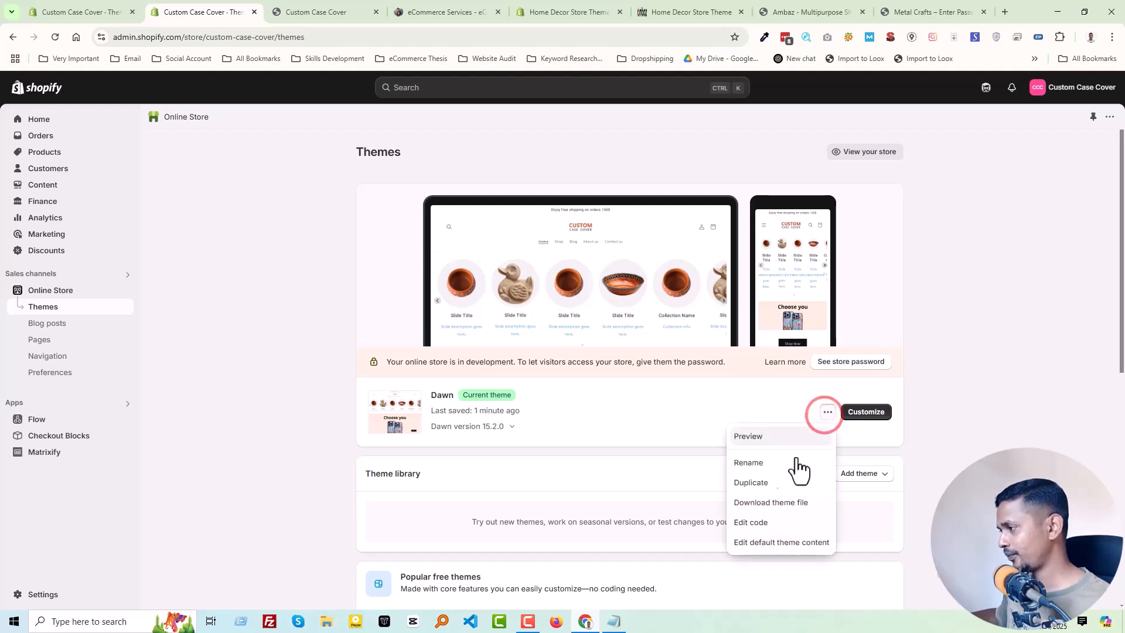
click(751, 519)
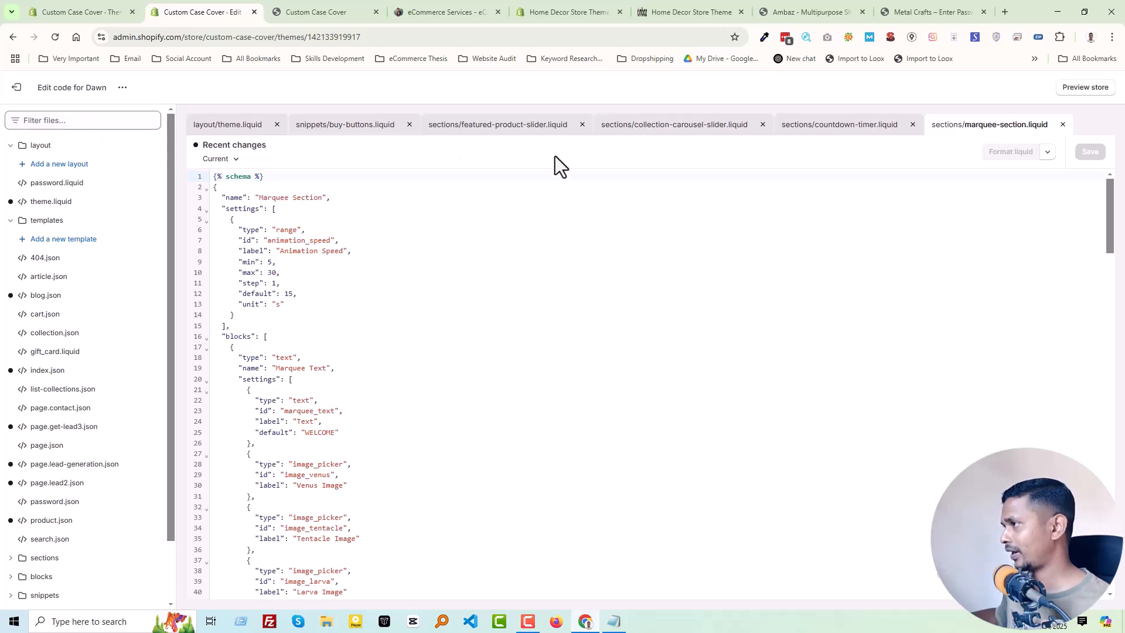
- Filter the theme files by "collec", open sections/collection-carousel-slider.liquid and look through its code
click(111, 121)
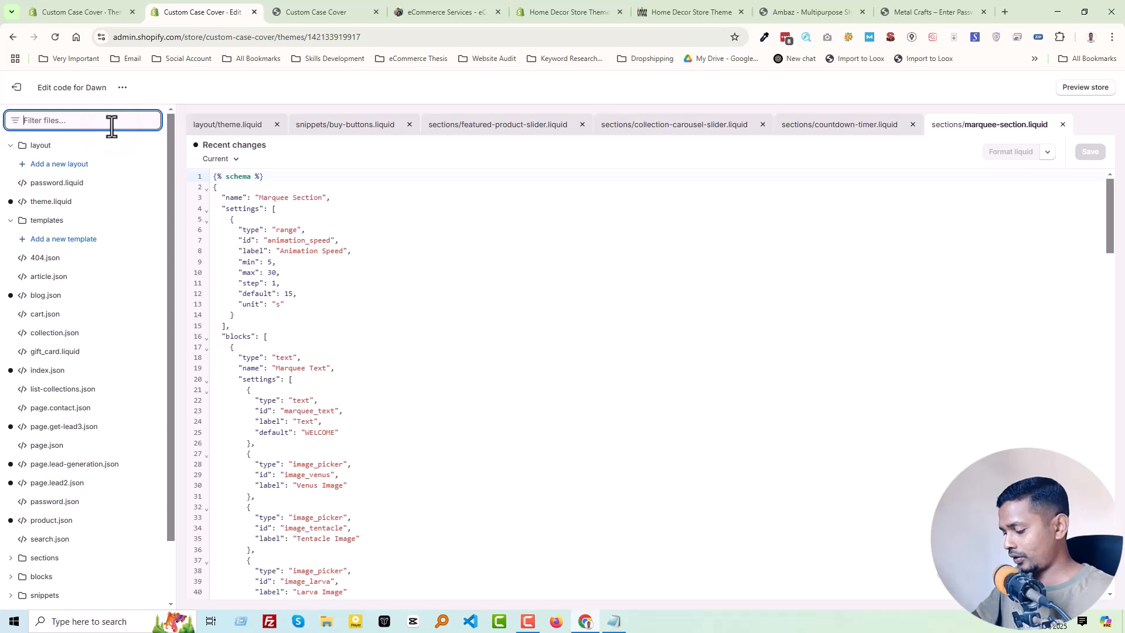
text(custom)
key(ctrl+a)
key(BackSpace)
text(collec)
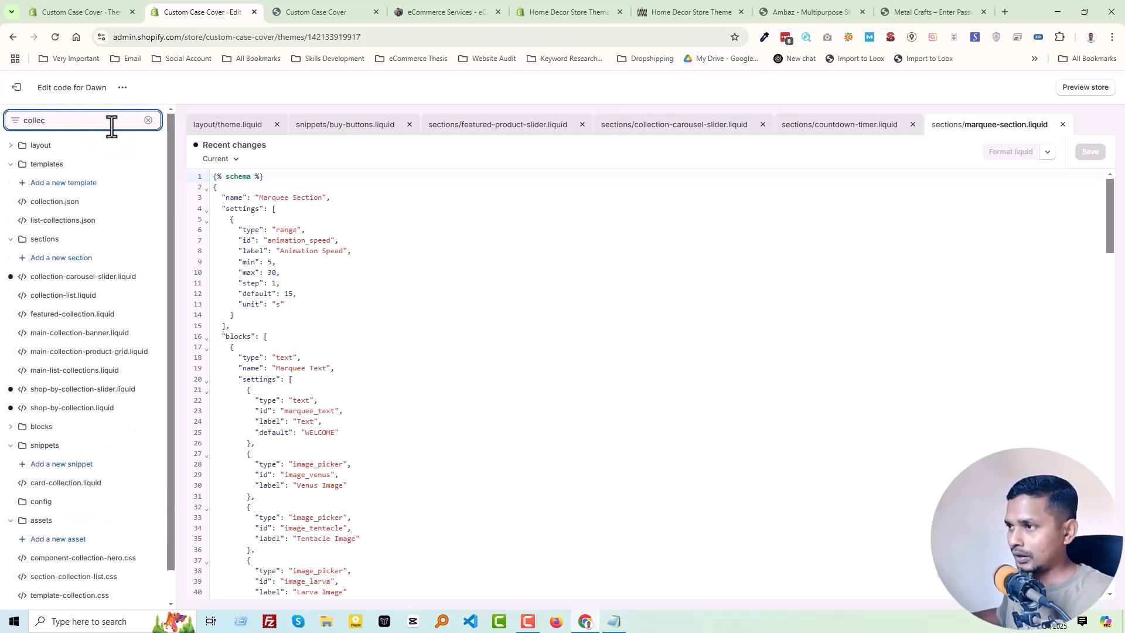
click(85, 277)
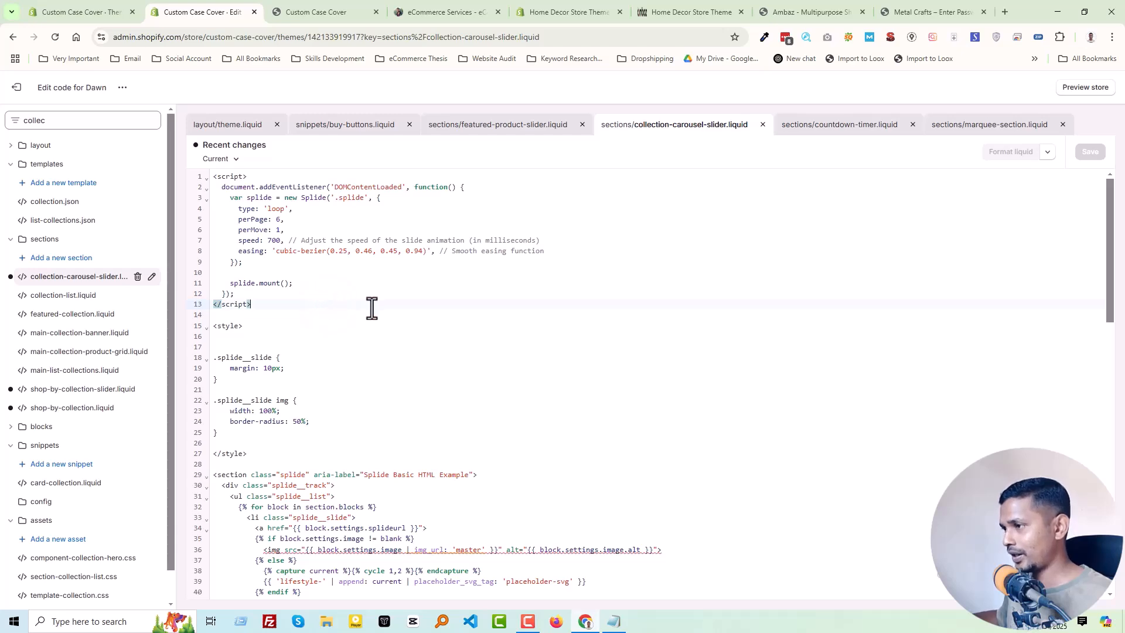
scroll(372, 309, down, 15)
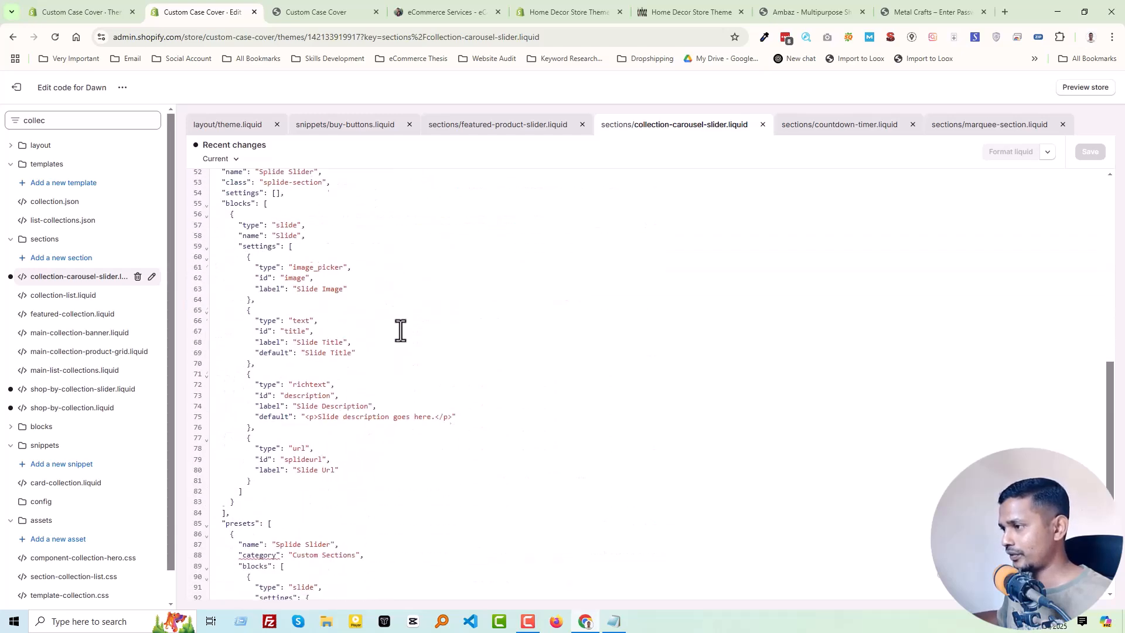
scroll(451, 518, up, 15)
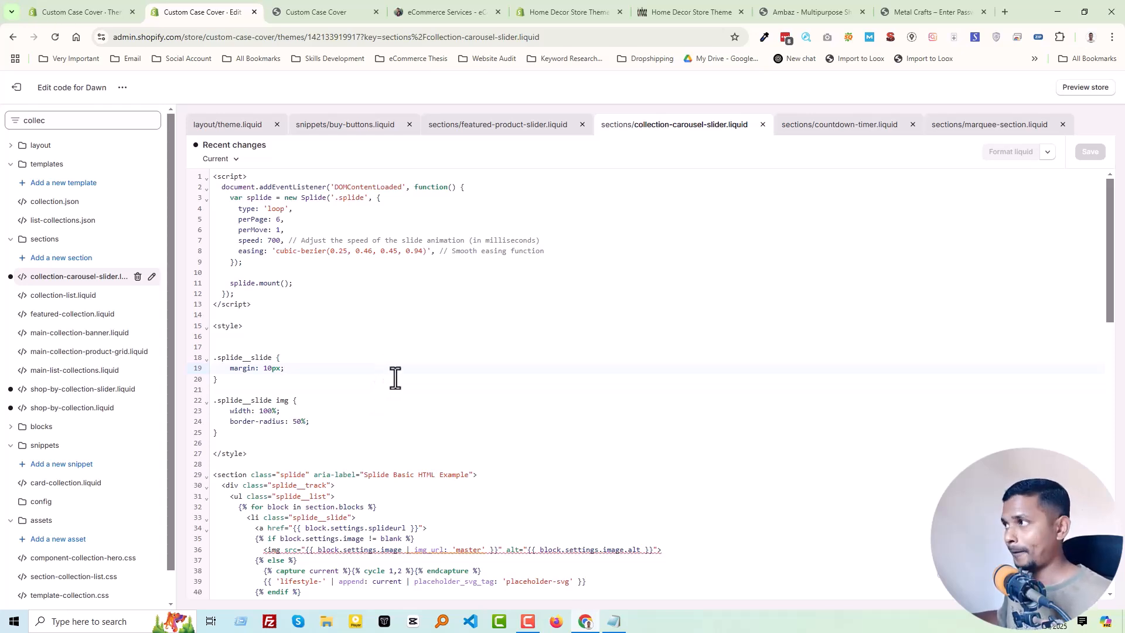
- Open the code of the Home Decor Store Theme store's current Dawn theme and collapse the layout and templates folders
click(659, 15)
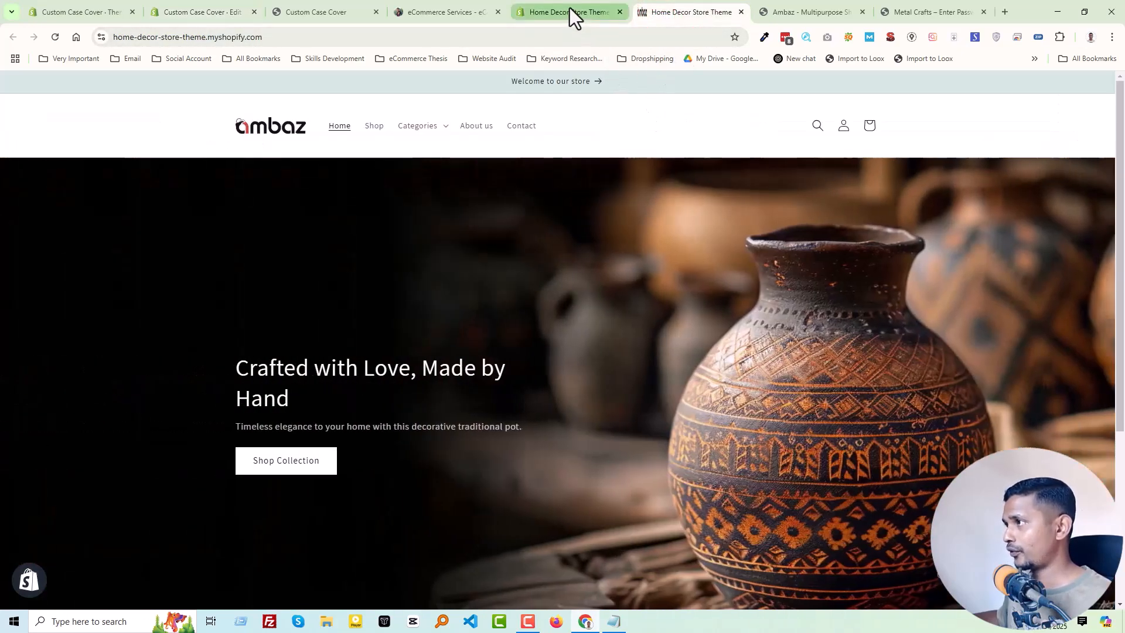
click(570, 8)
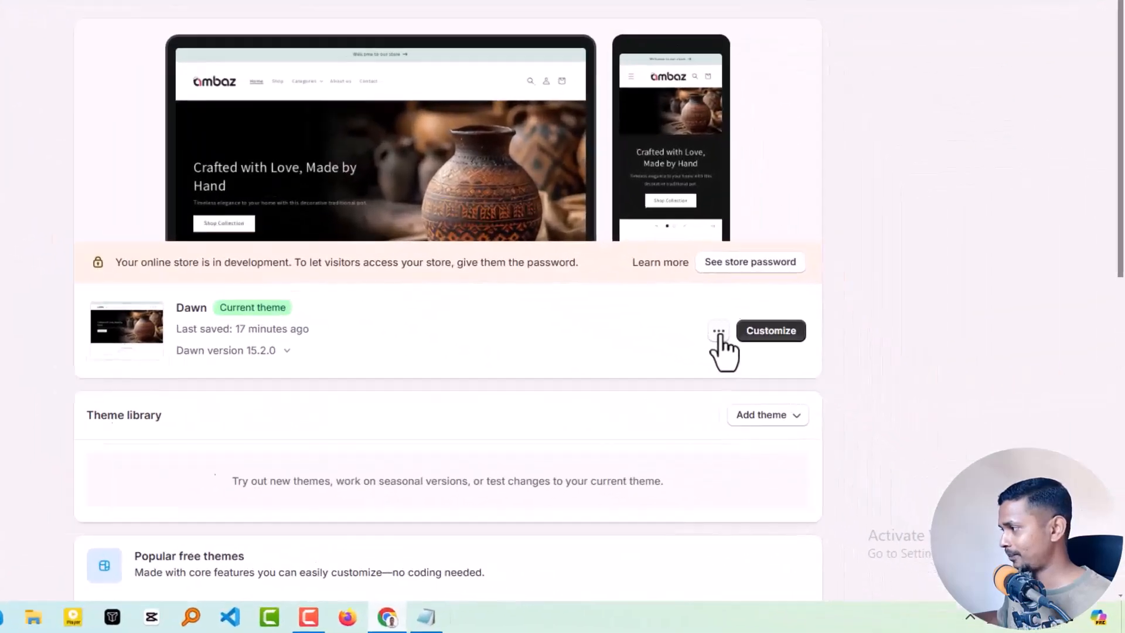
click(718, 332)
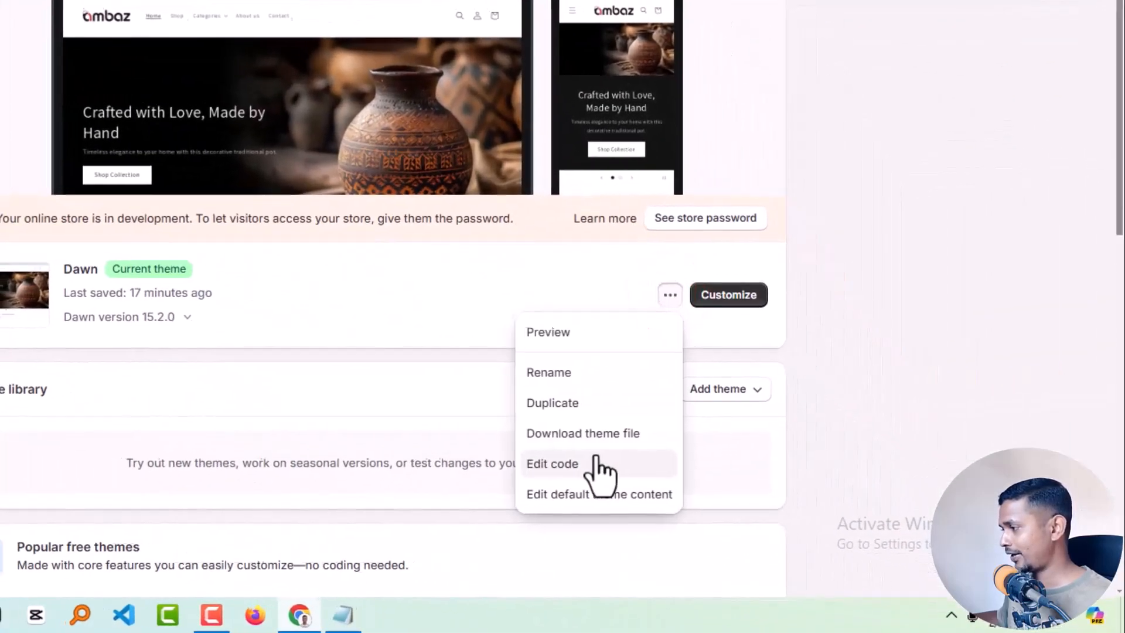
click(597, 464)
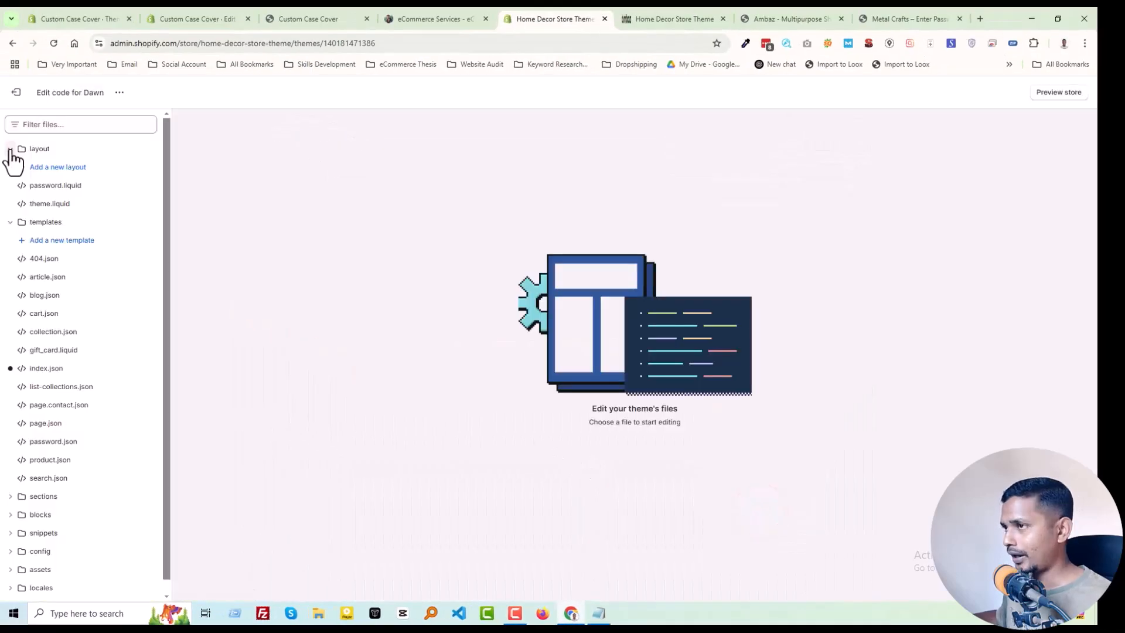
click(10, 149)
click(10, 167)
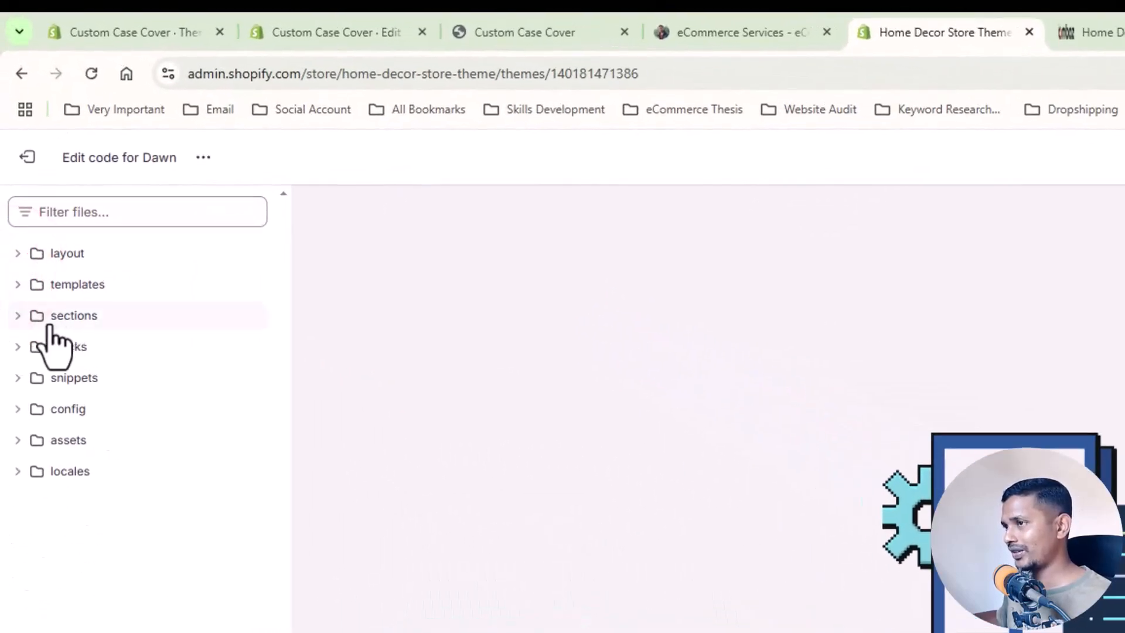
- Create a Liquid section named collection-carousel-slider in the Home Decor theme, copying the file name from the Custom Case Cover theme
click(16, 316)
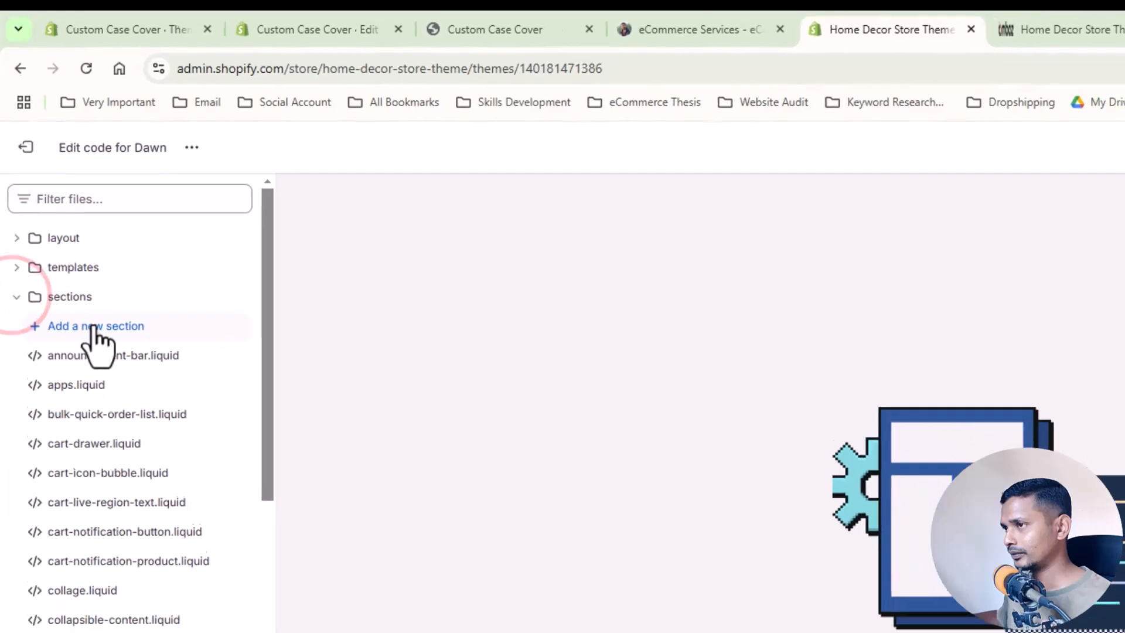
click(100, 346)
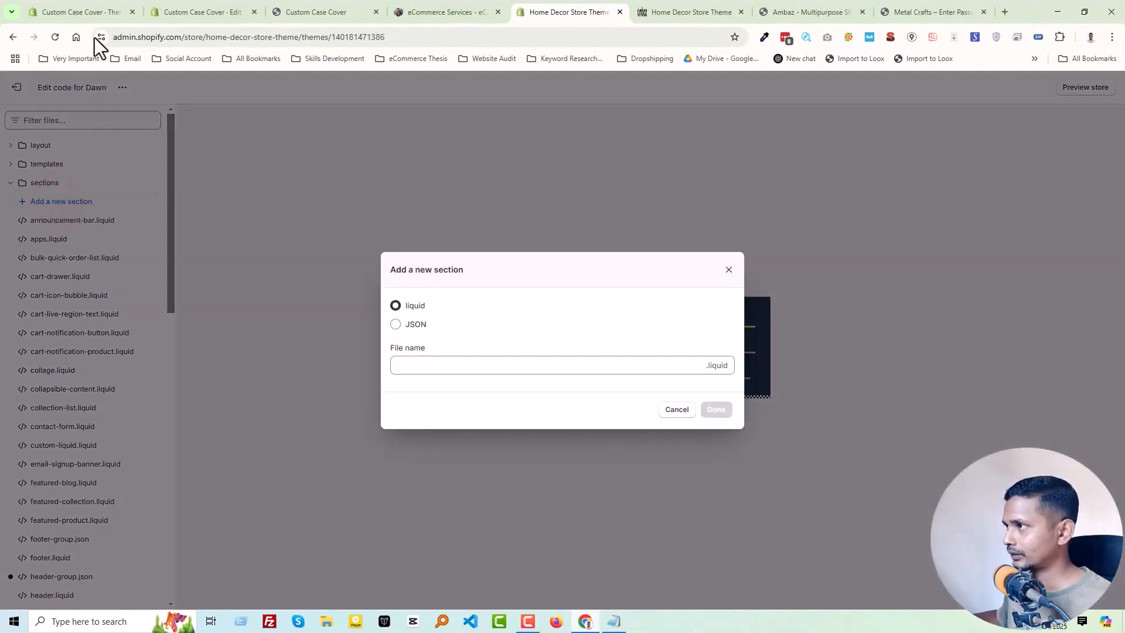
click(177, 12)
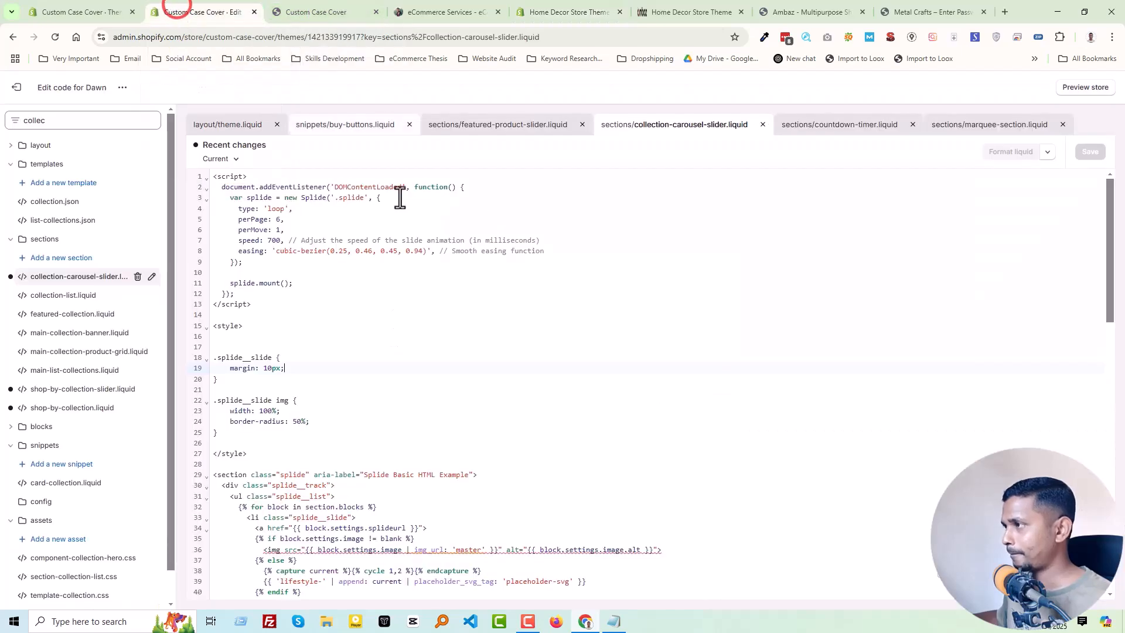
click(153, 277)
triple_click(488, 359)
key(ctrl+c)
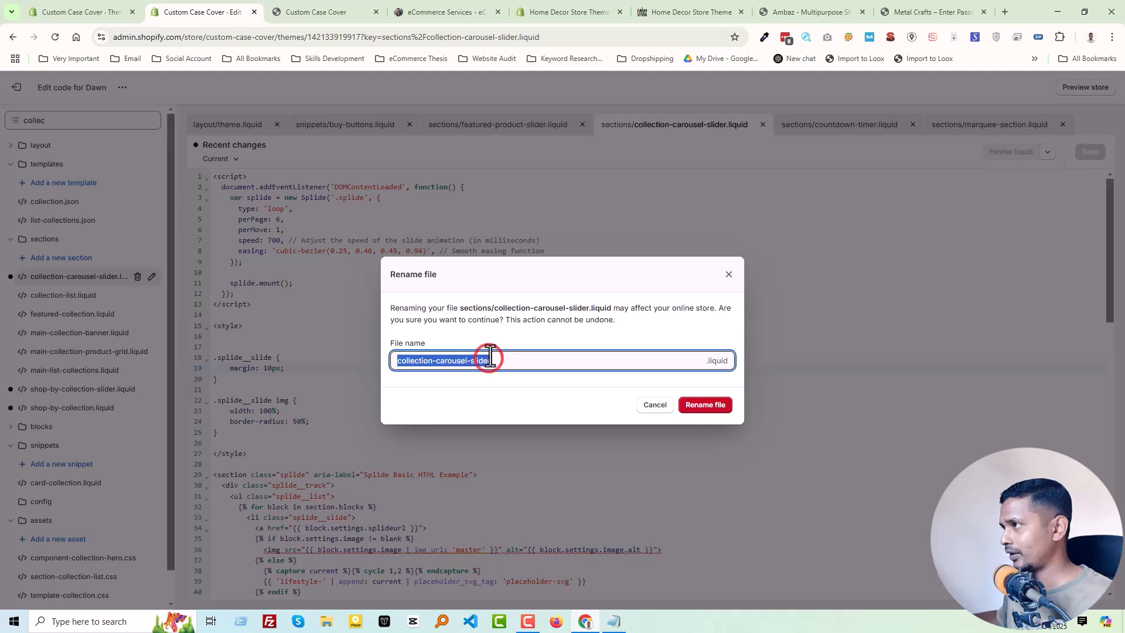
click(559, 11)
click(459, 363)
key(ctrl+v)
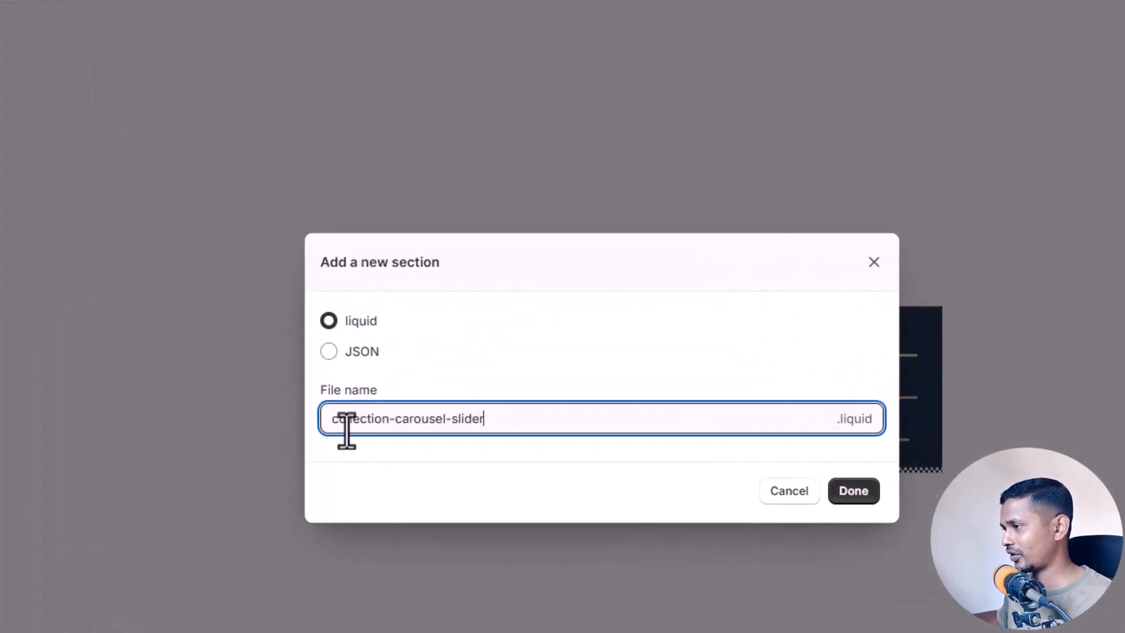
click(866, 495)
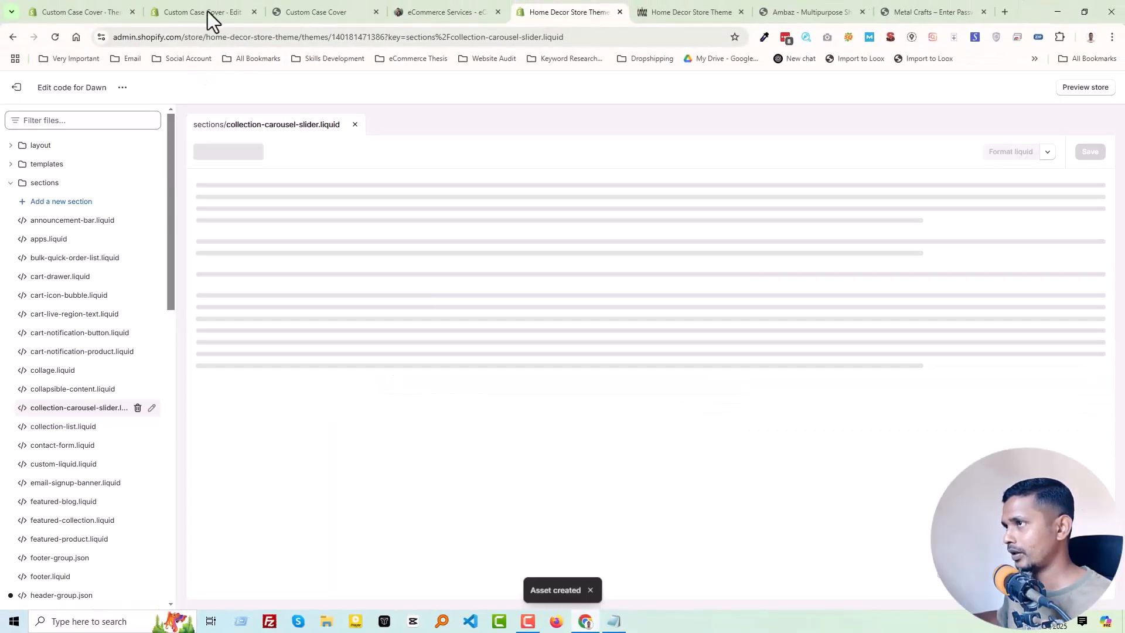
- Copy the entire code of sections/collection-carousel-slider.liquid from the Custom Case Cover theme, dismissing the open file rename without changes
click(207, 12)
click(674, 405)
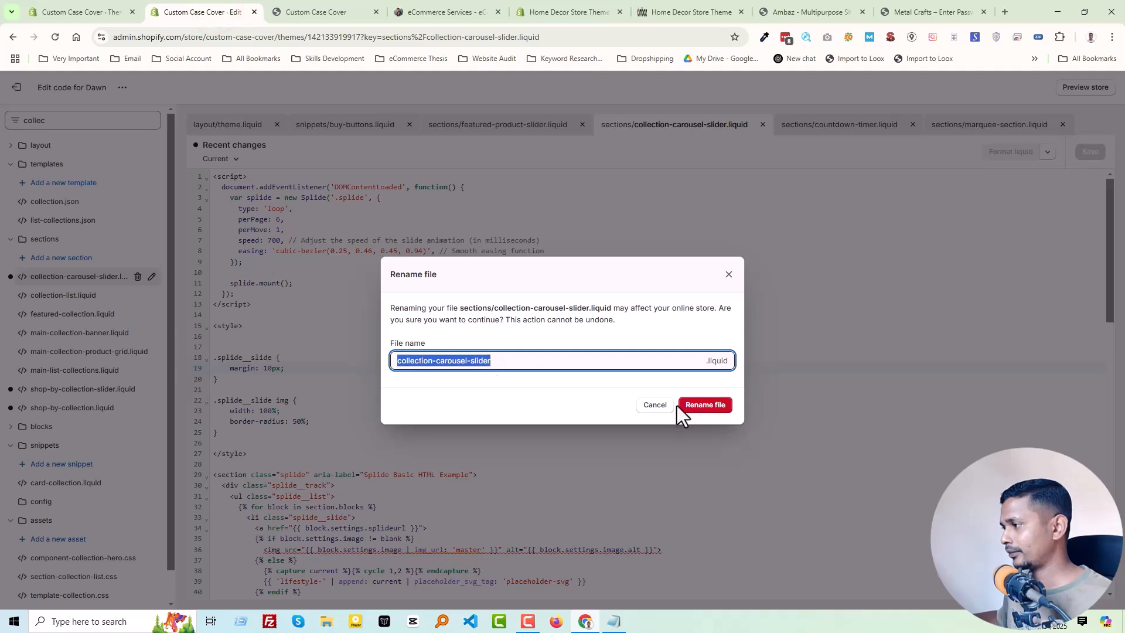
key(ctrl+a)
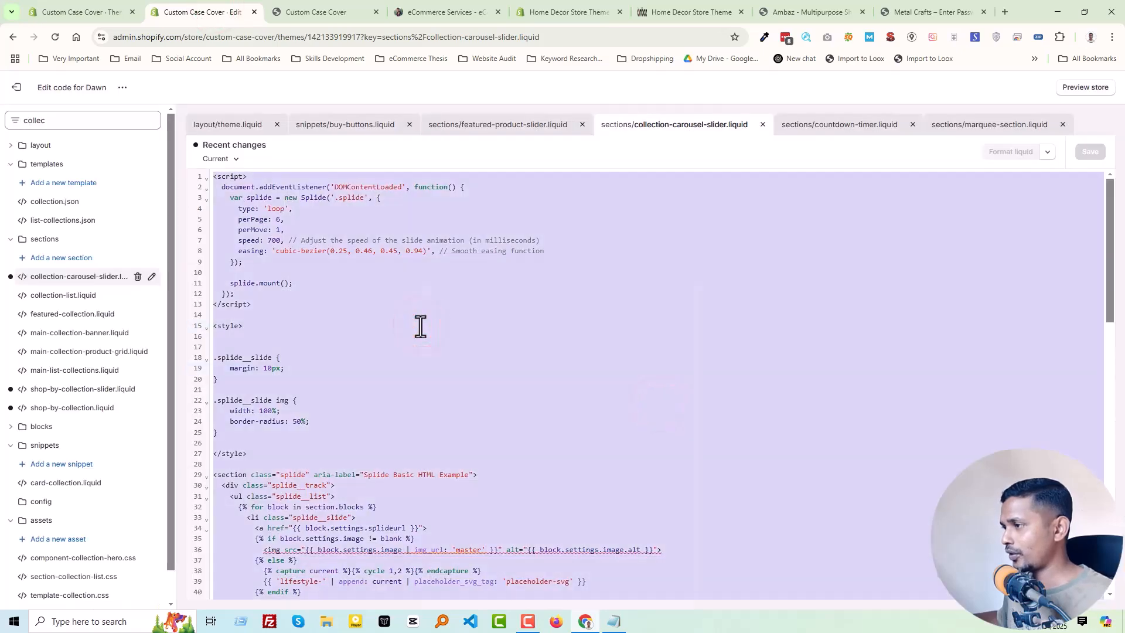
right_click(419, 324)
click(452, 343)
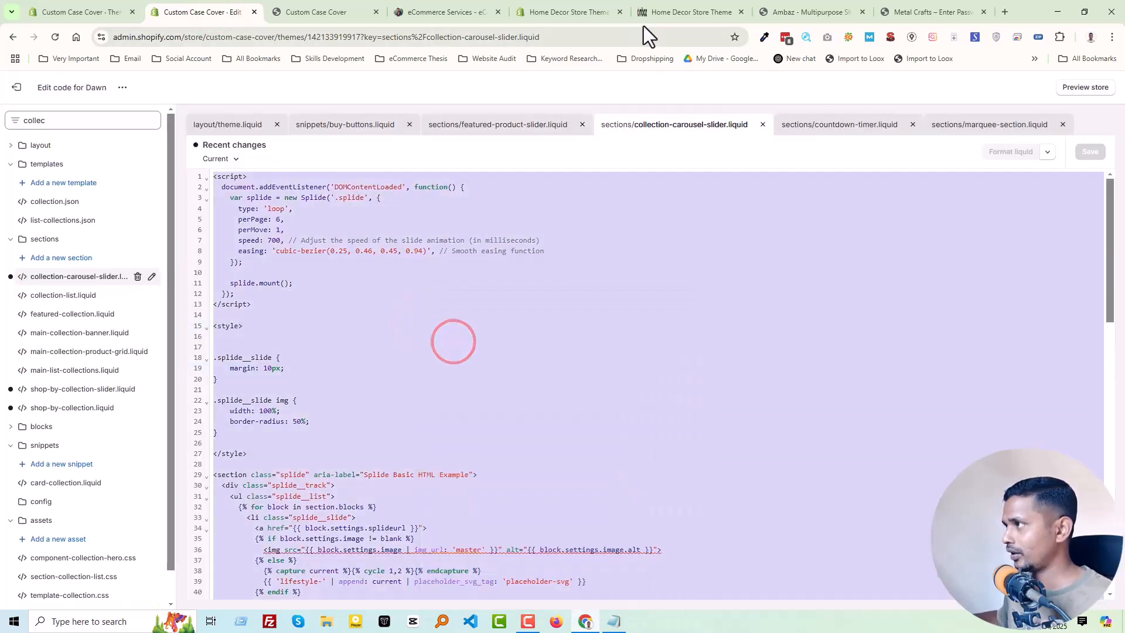
- Replace the default schema in the Home Decor theme's collection-carousel-slider.liquid with the copied section code and save the file
click(586, 13)
click(356, 274)
key(ctrl+a)
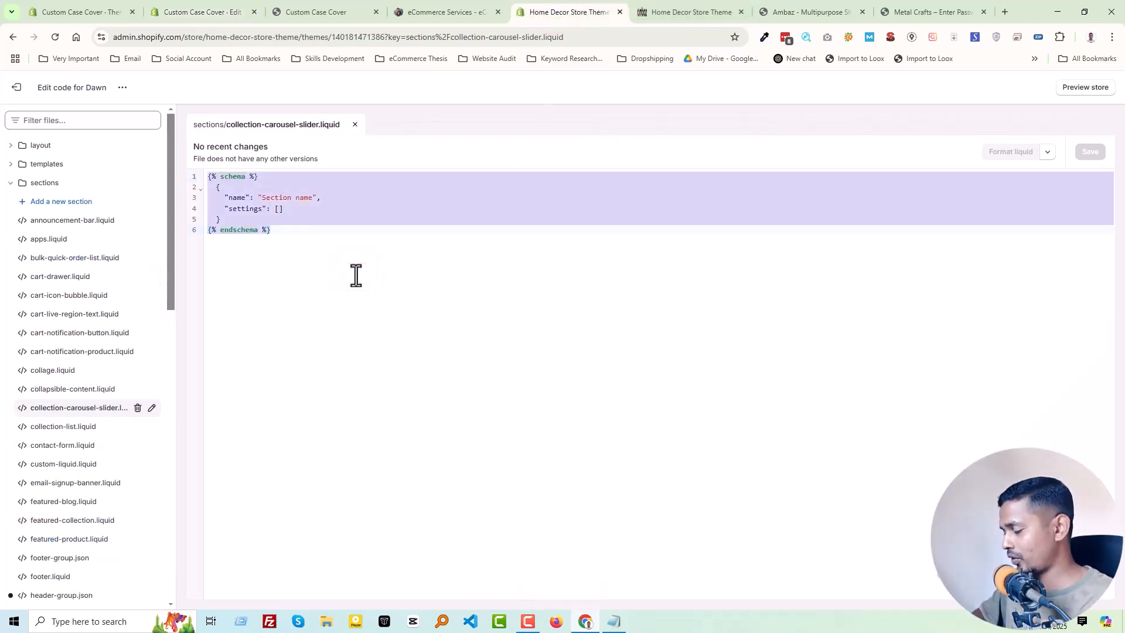
key(BackSpace)
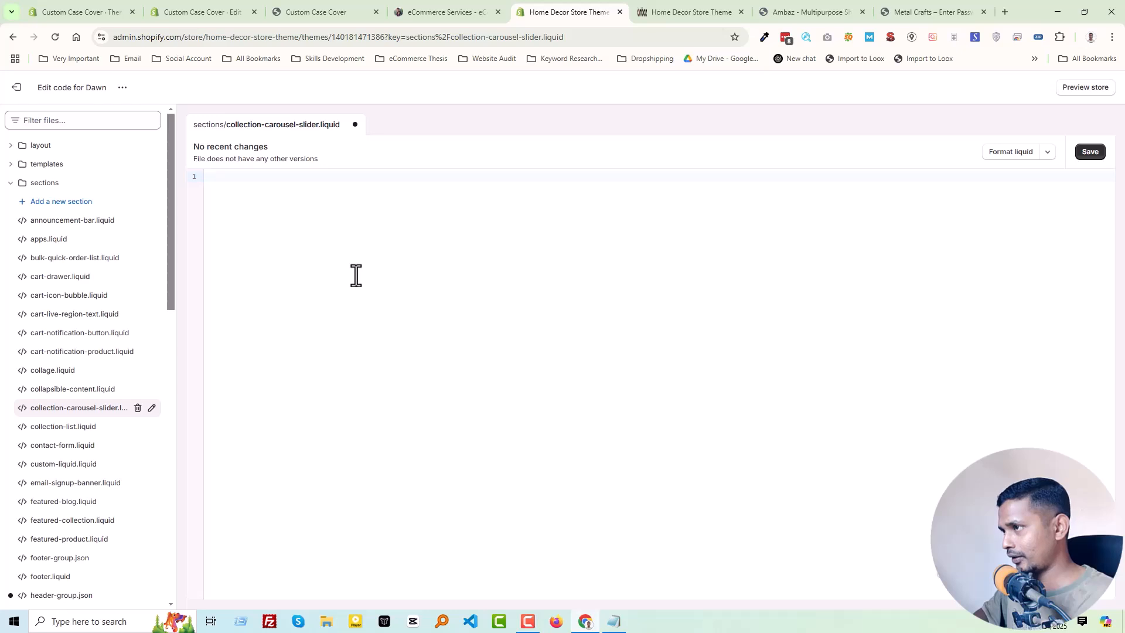
key(ctrl+v)
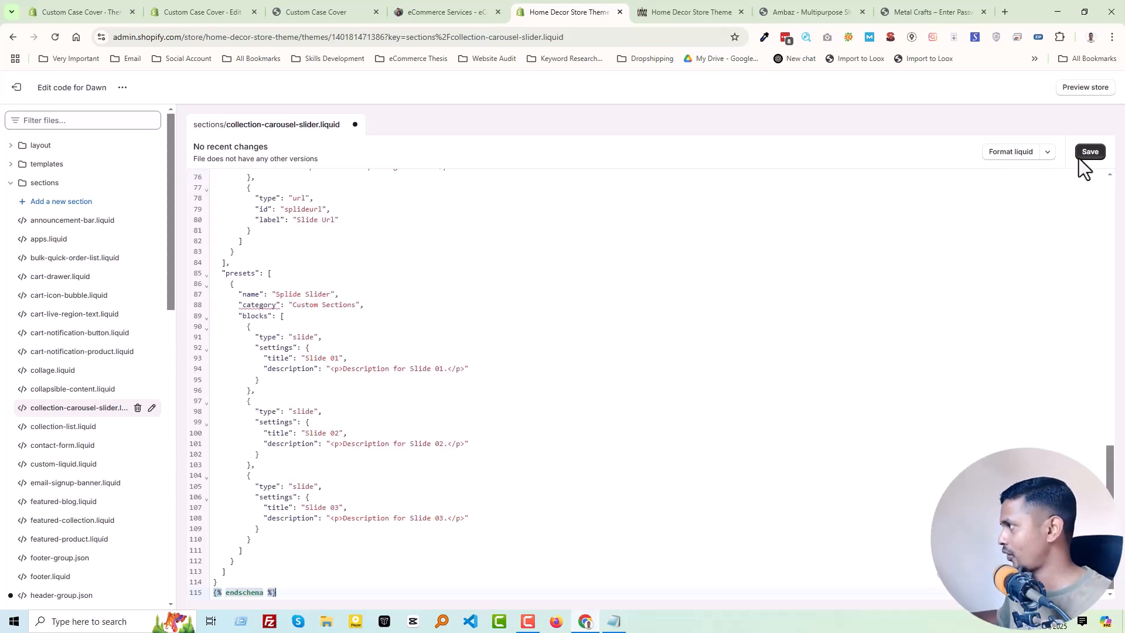
click(1083, 158)
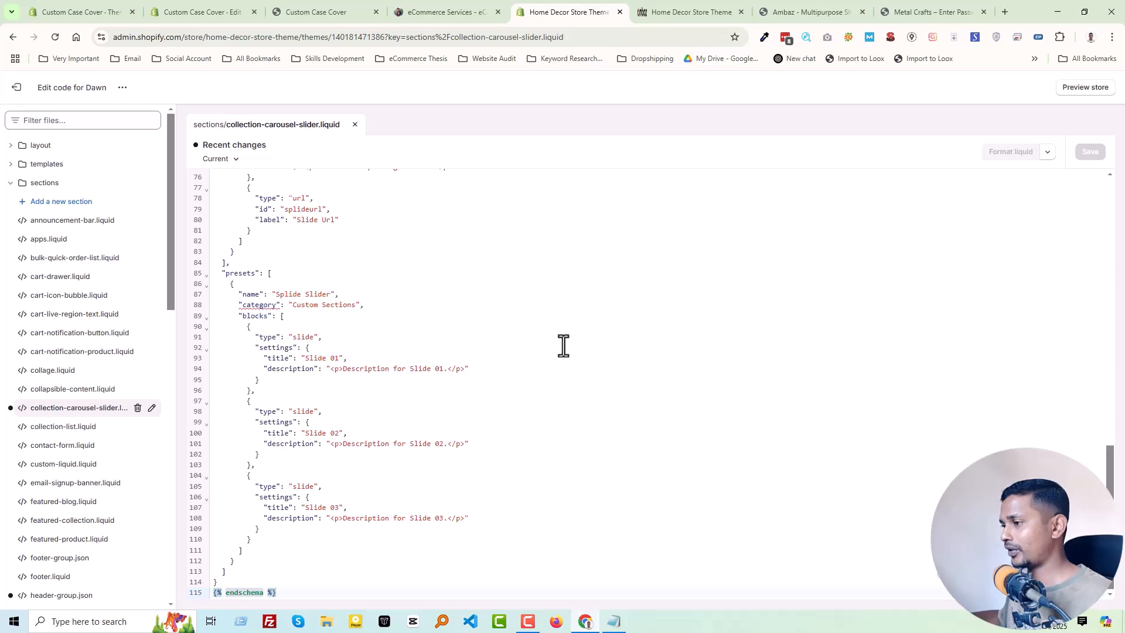
scroll(563, 346, up, 10)
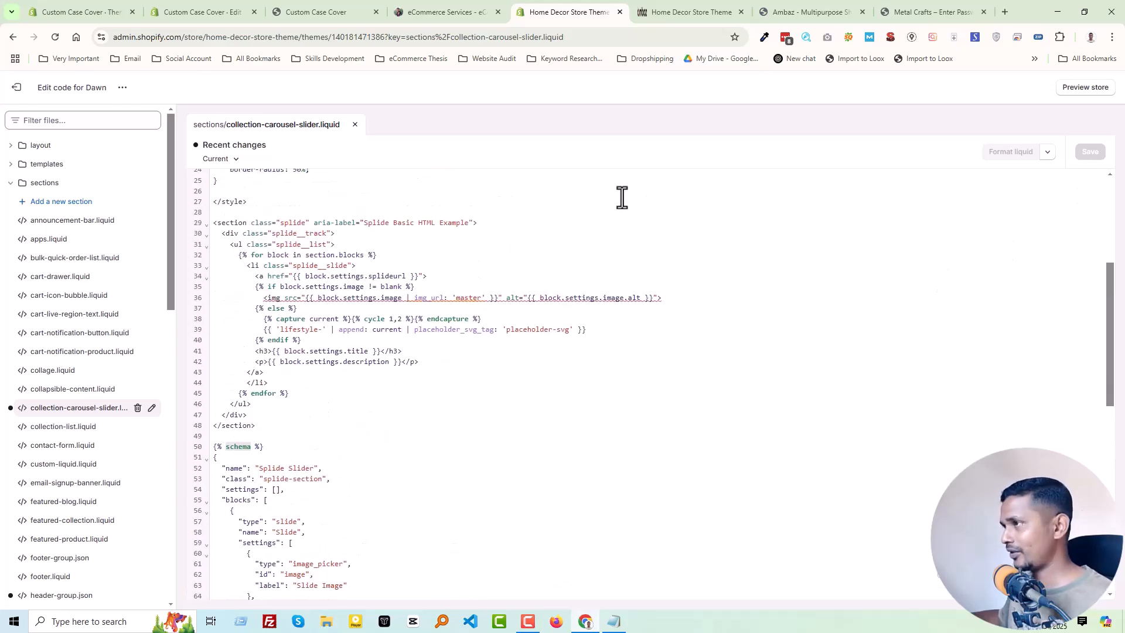
- Exit the code editor and open the Home Decor store's current Dawn theme in the theme customizer
click(17, 89)
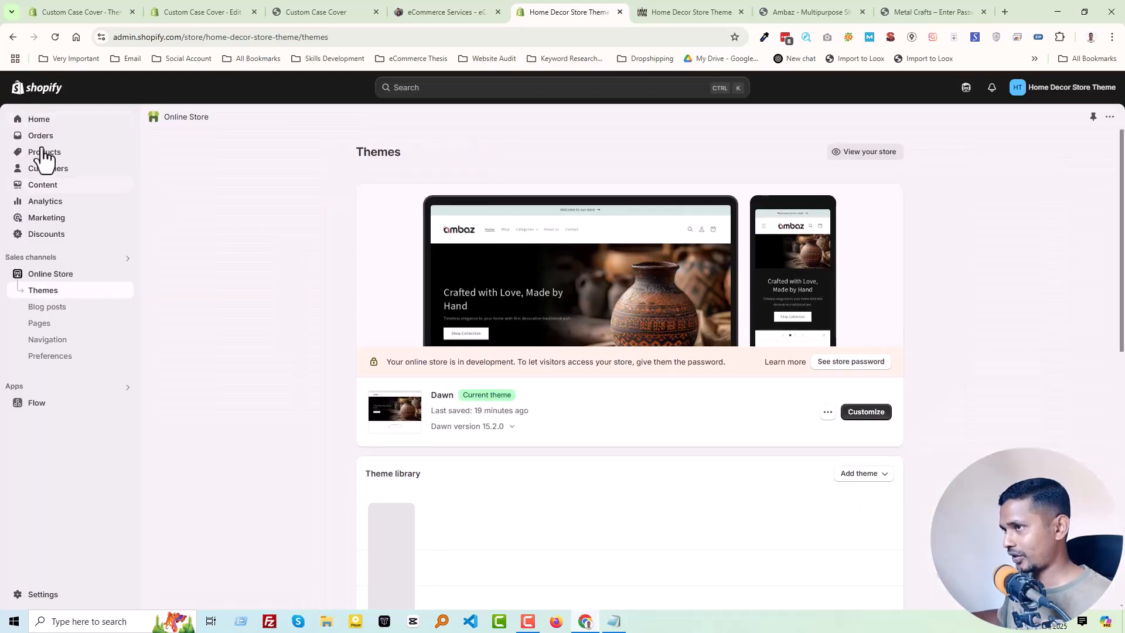
click(660, 17)
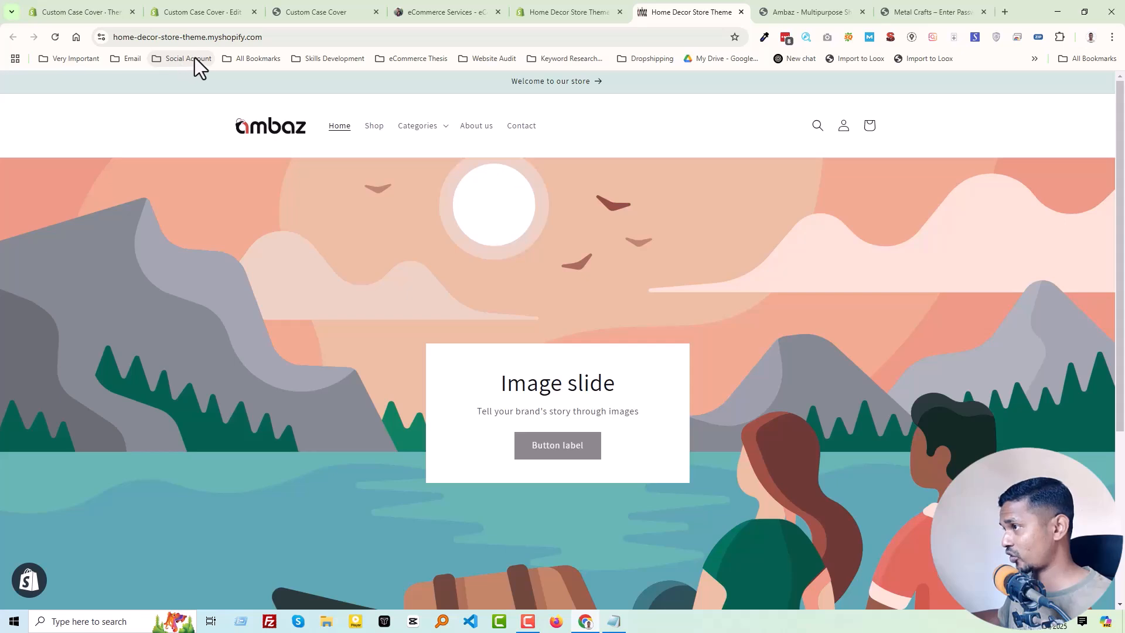
click(564, 10)
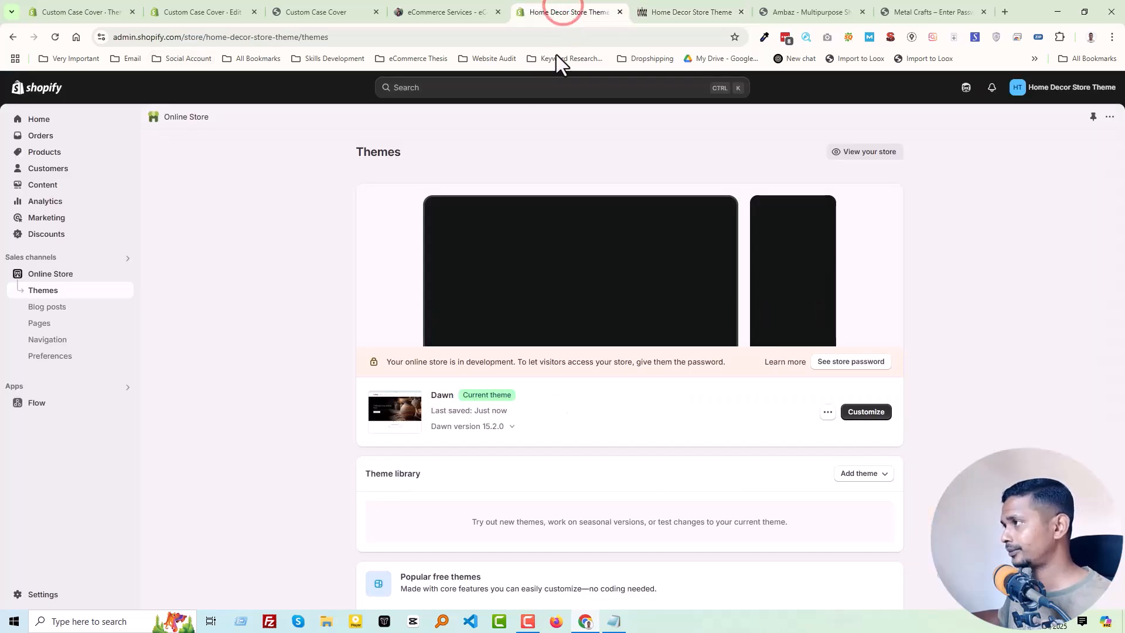
click(857, 410)
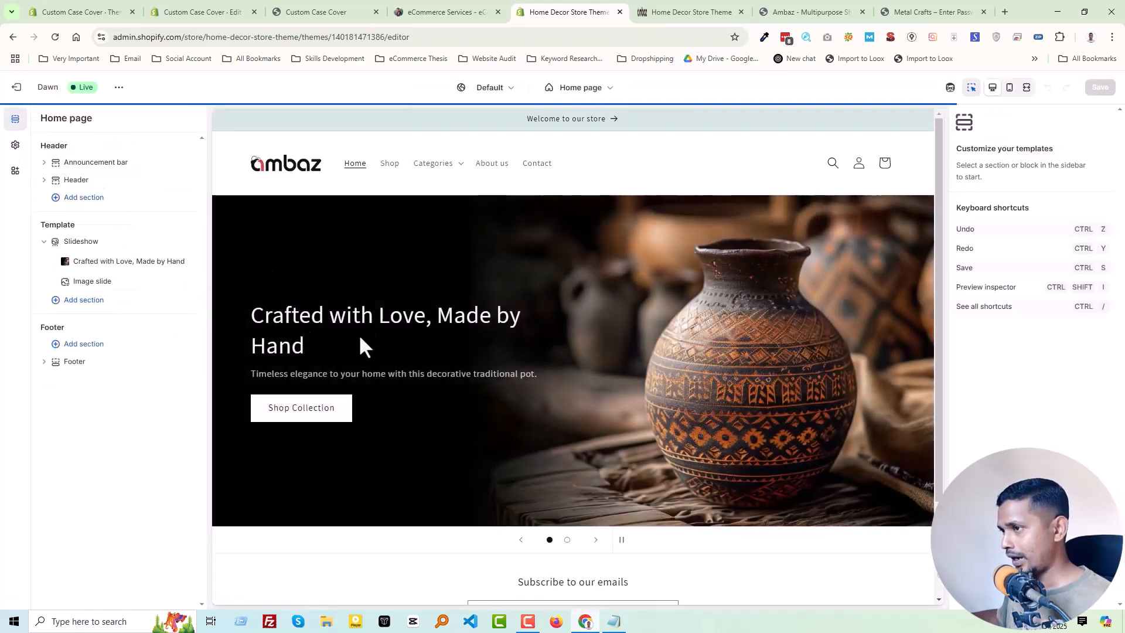
- Look through the sections that can be added to the home page template and reload the customizer
click(77, 302)
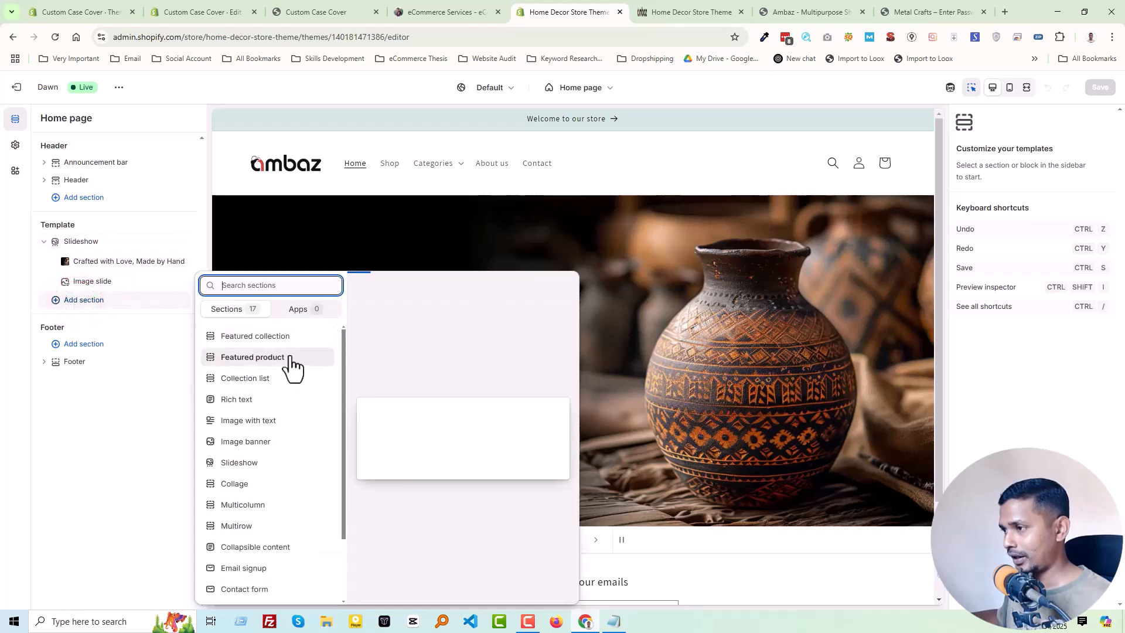
scroll(285, 460, down, 2)
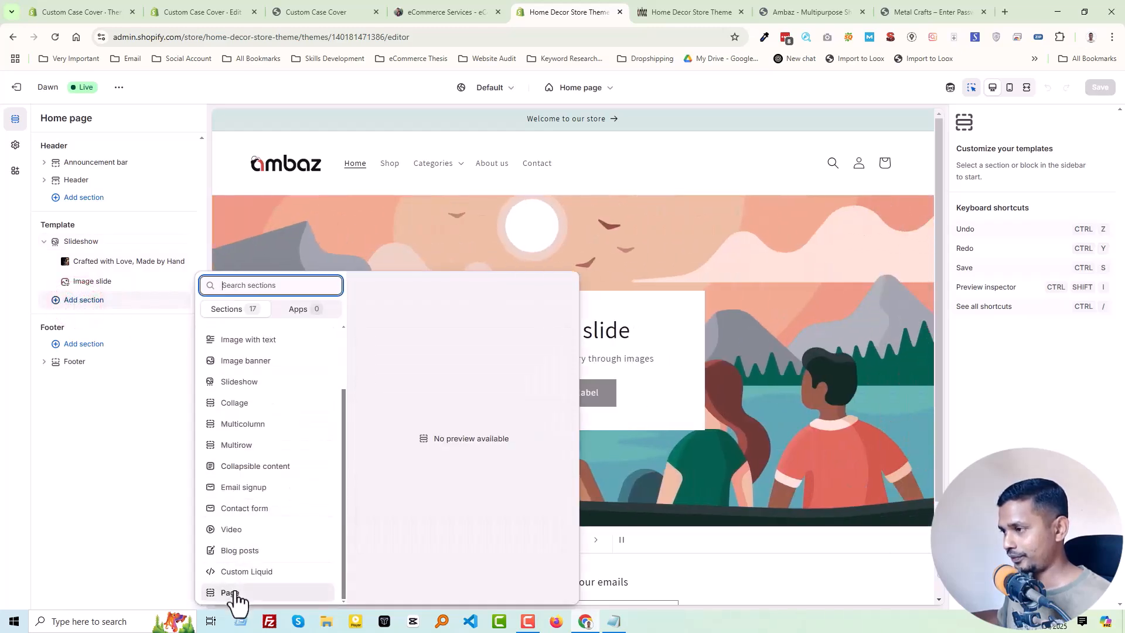
scroll(252, 527, up, 2)
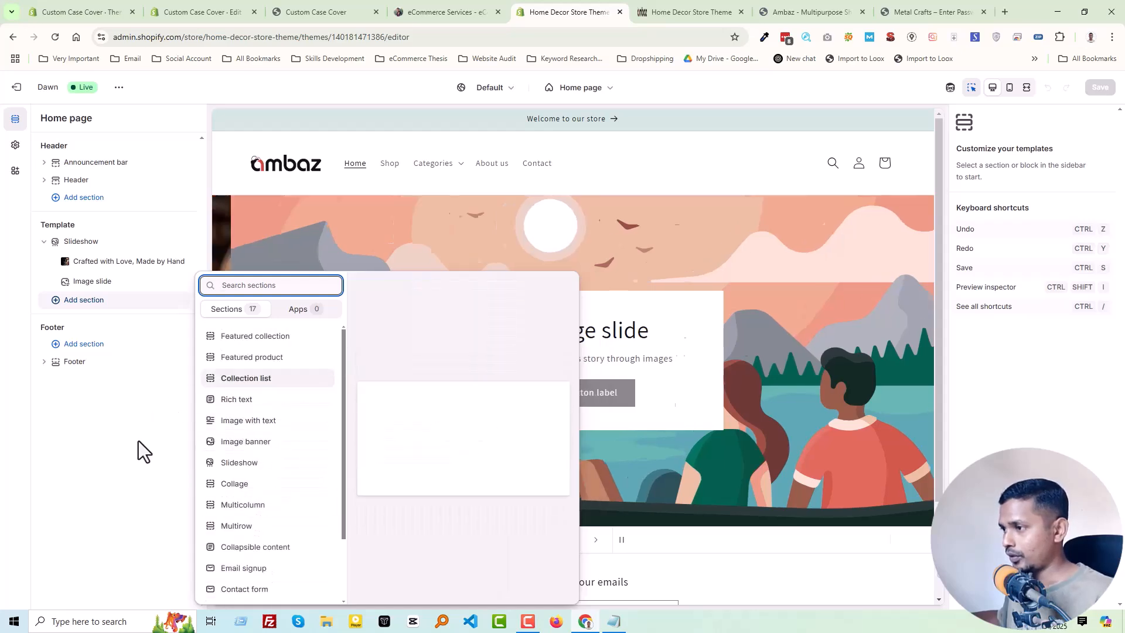
right_click(167, 403)
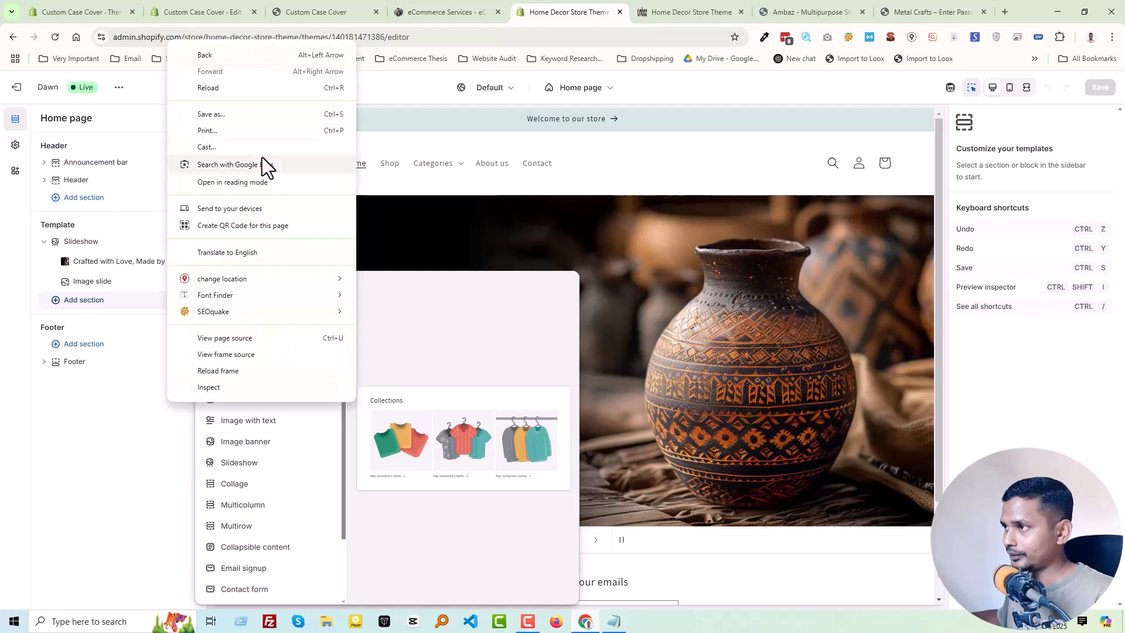
click(227, 89)
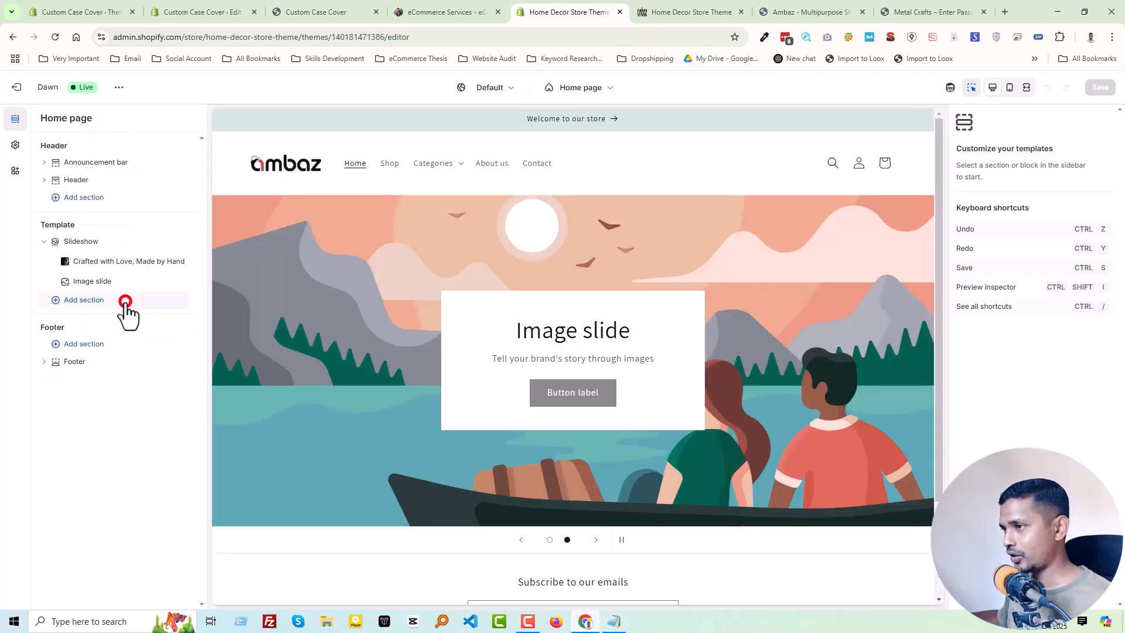
- Add the Splide Slider section below the Slideshow in the home page template and view it in the preview
click(126, 302)
scroll(251, 452, down, 2)
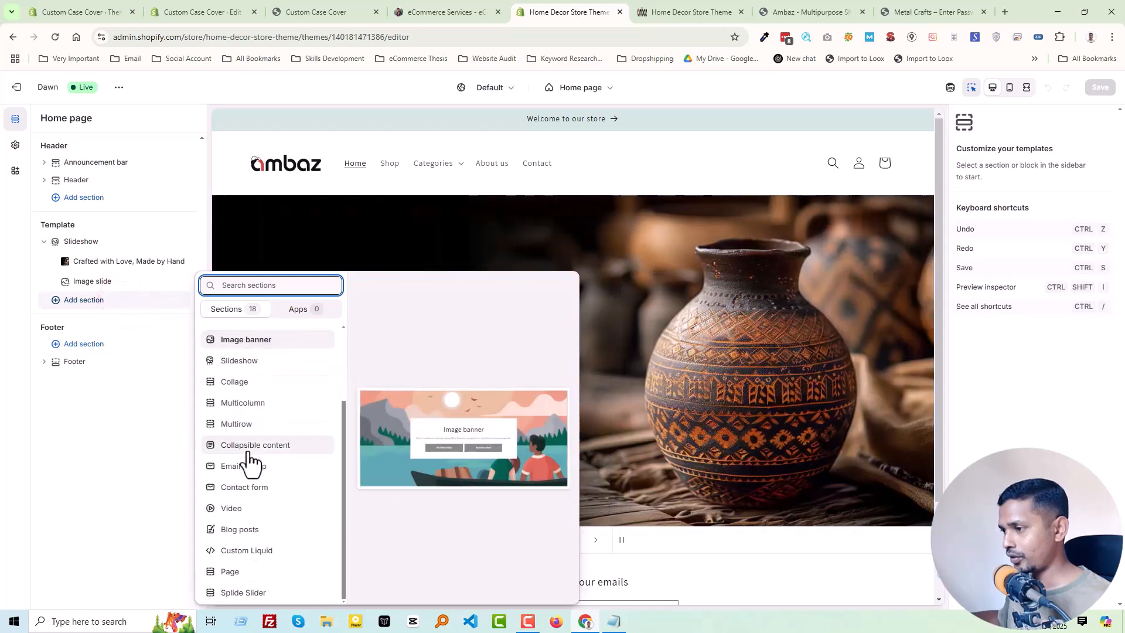
click(273, 593)
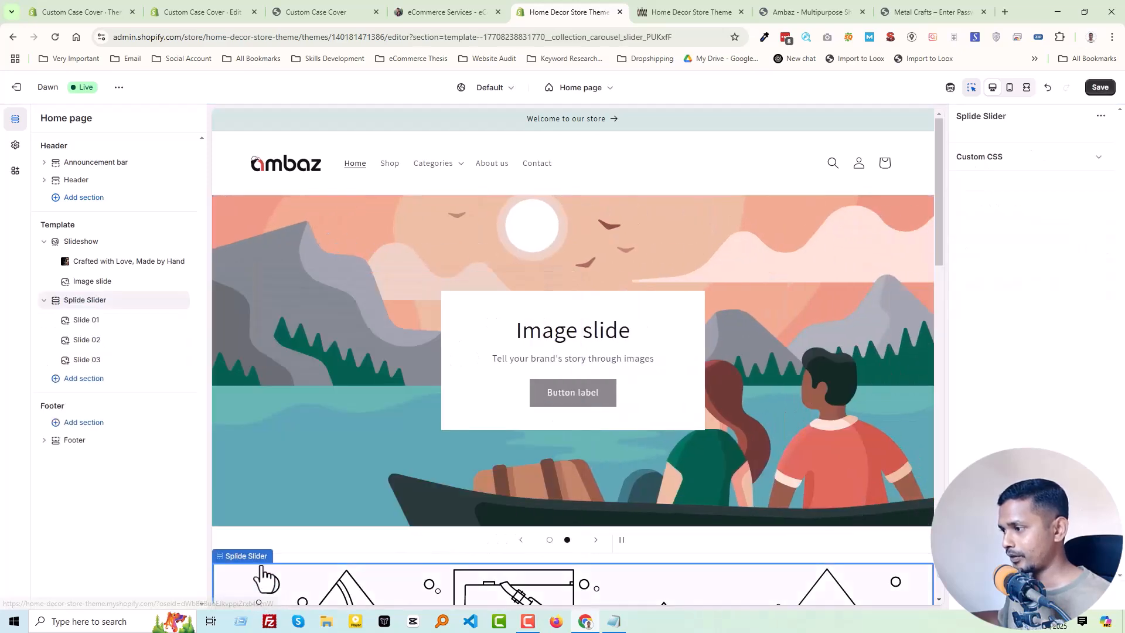
scroll(338, 444, down, 3)
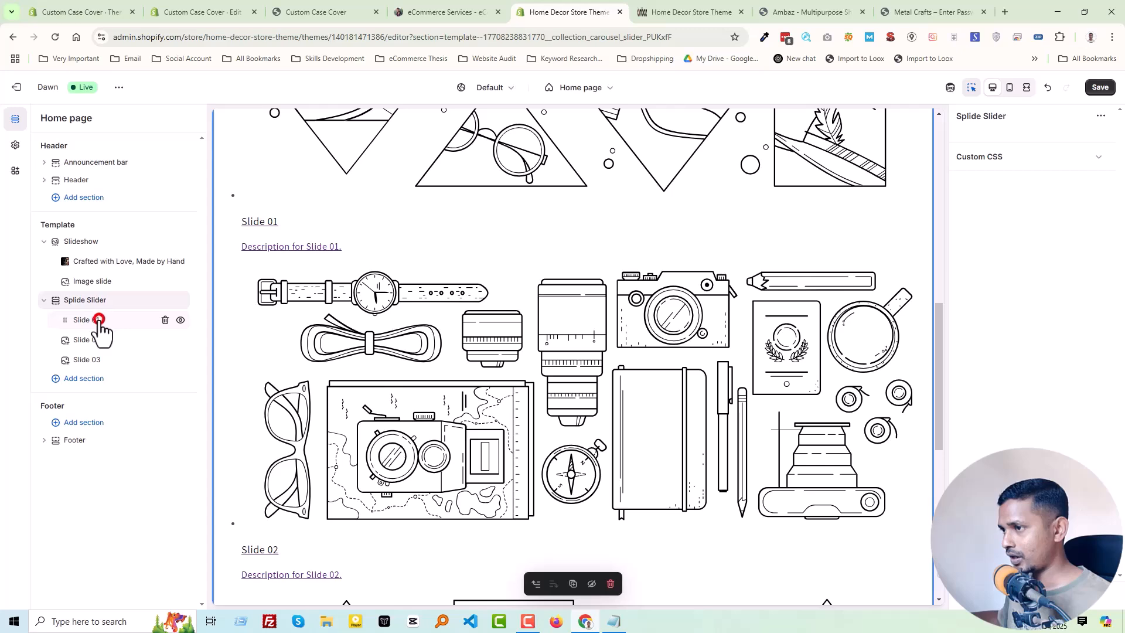
- Open the image picker for Slide 01 and bring up the Shopify Store Design for Home Decor Images folder in File Explorer
click(98, 321)
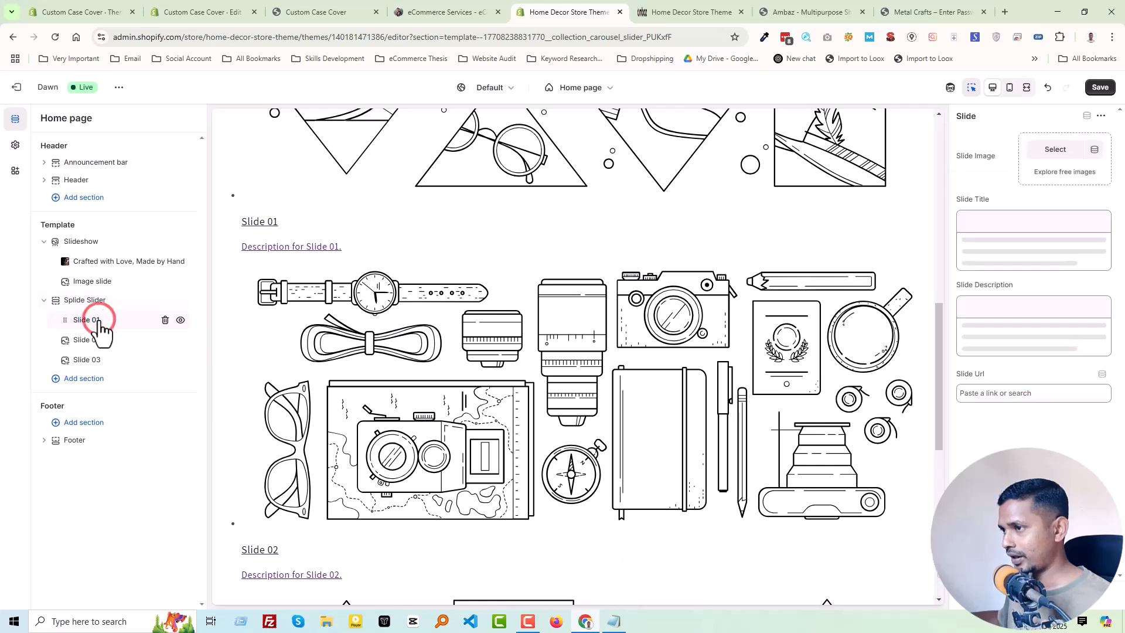
click(1052, 150)
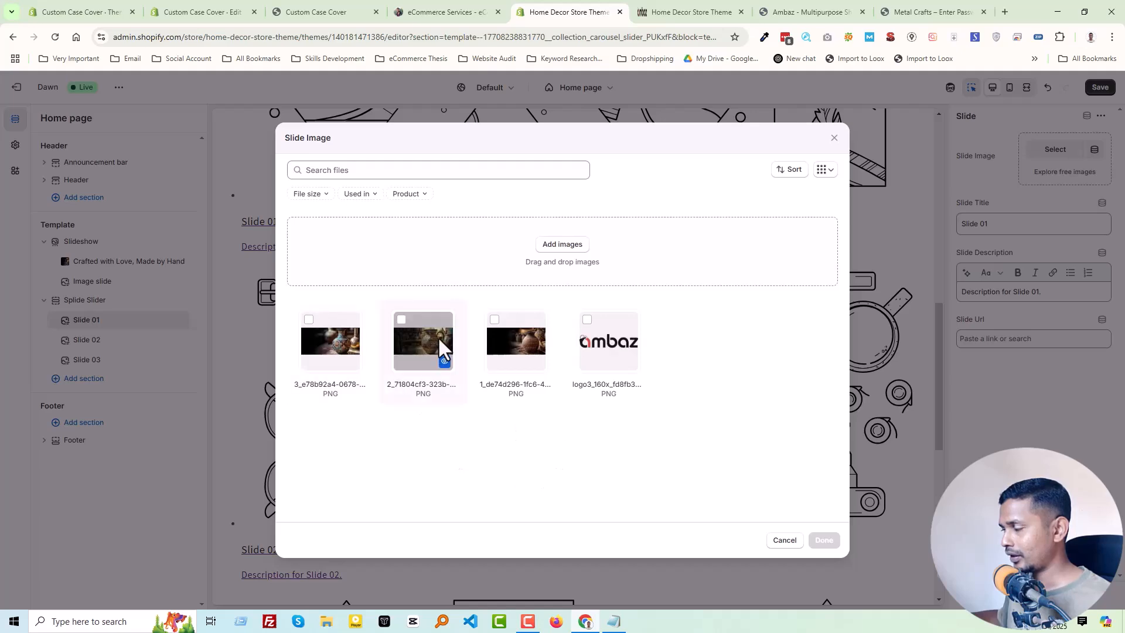
click(322, 622)
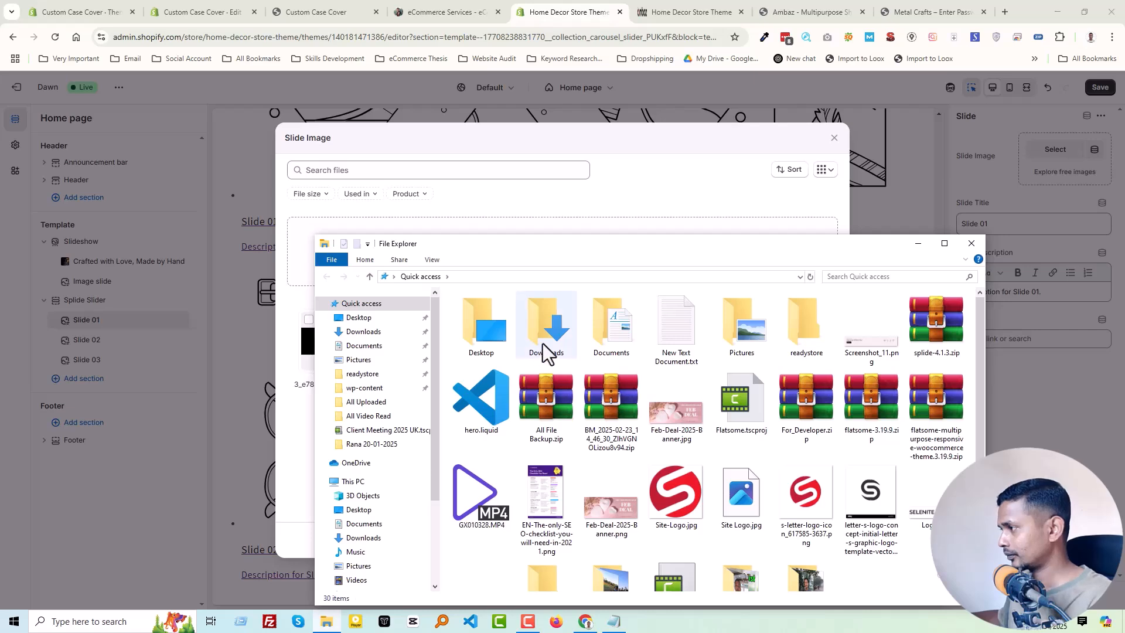
click(748, 343)
double_click(748, 342)
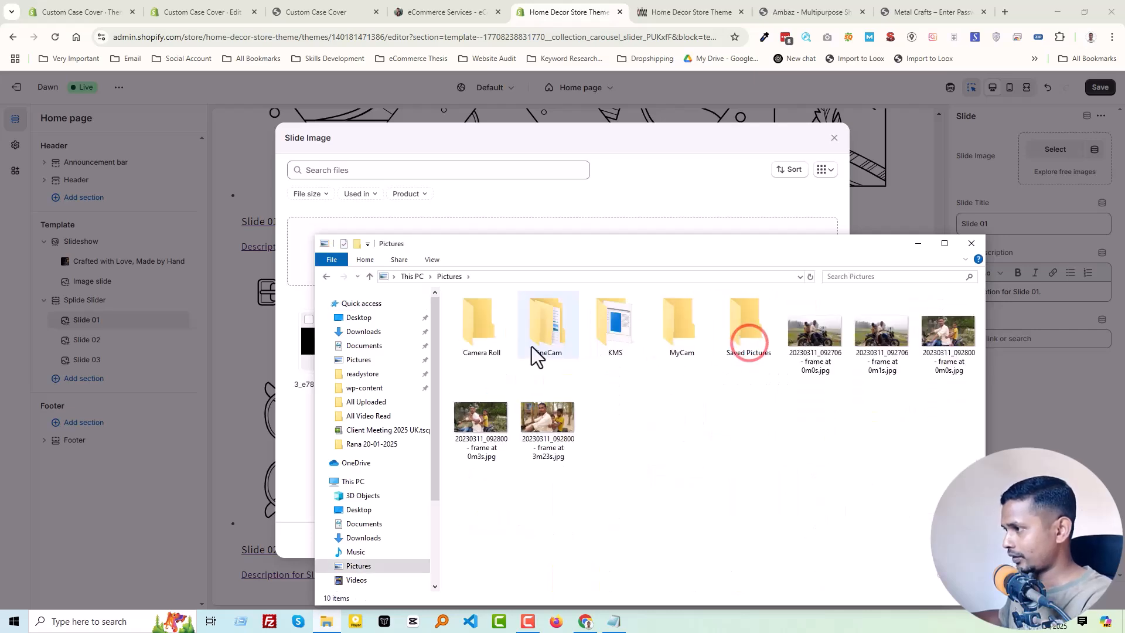
click(332, 142)
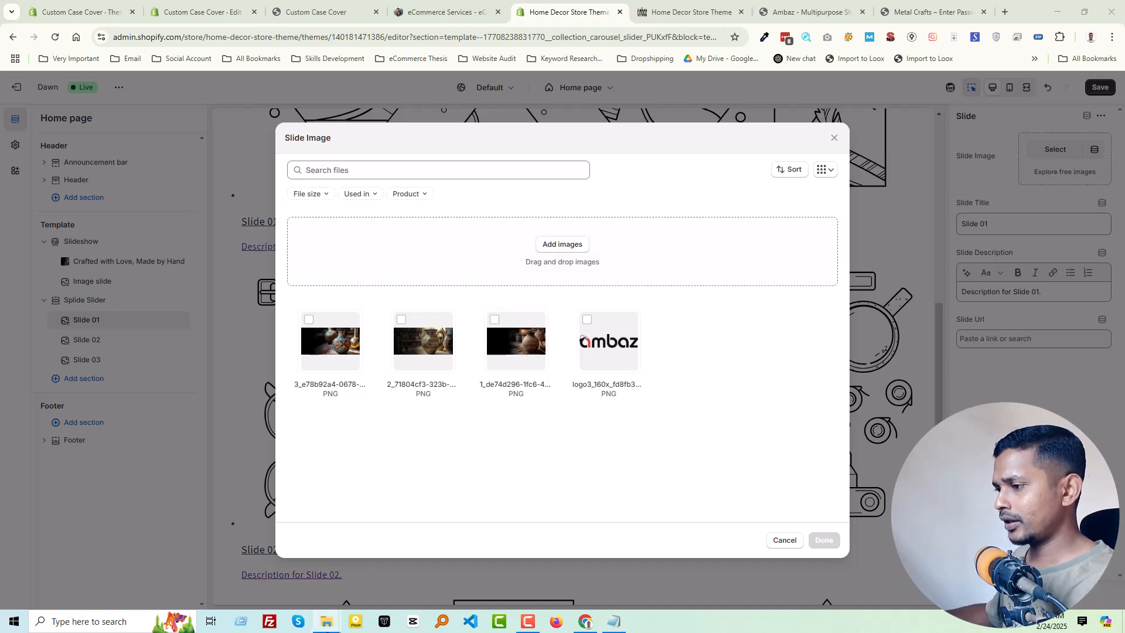
mouse_move(326, 621)
click(398, 580)
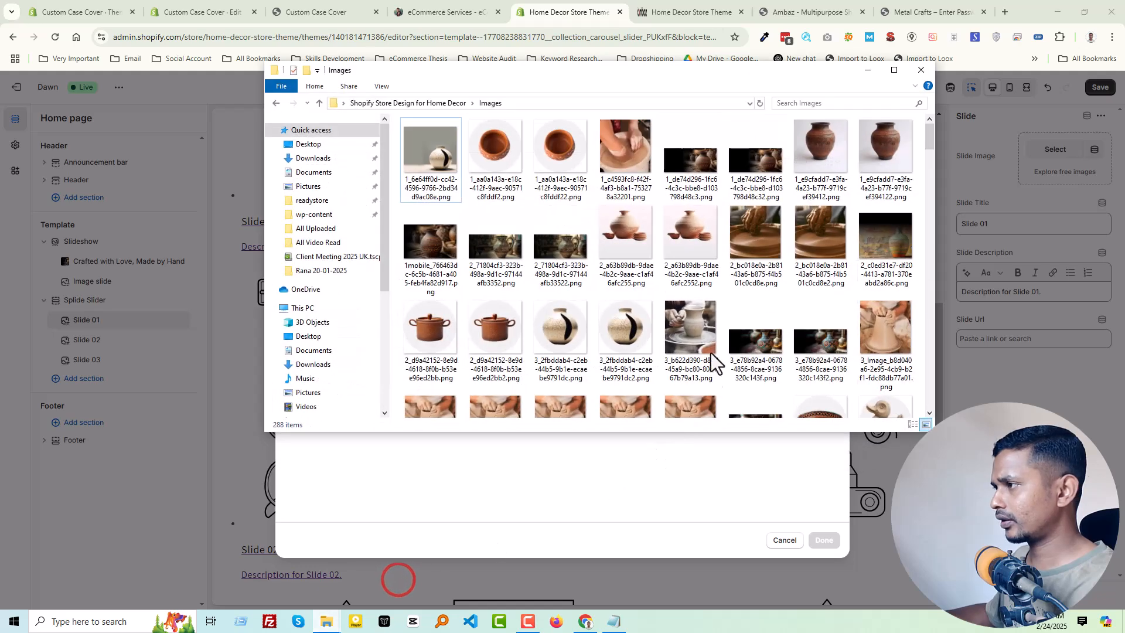
- Upload five pottery PNGs from the Images folder to the store's files and set the 1_aa0a143a clay pot as the Slide 01 image
click(554, 165)
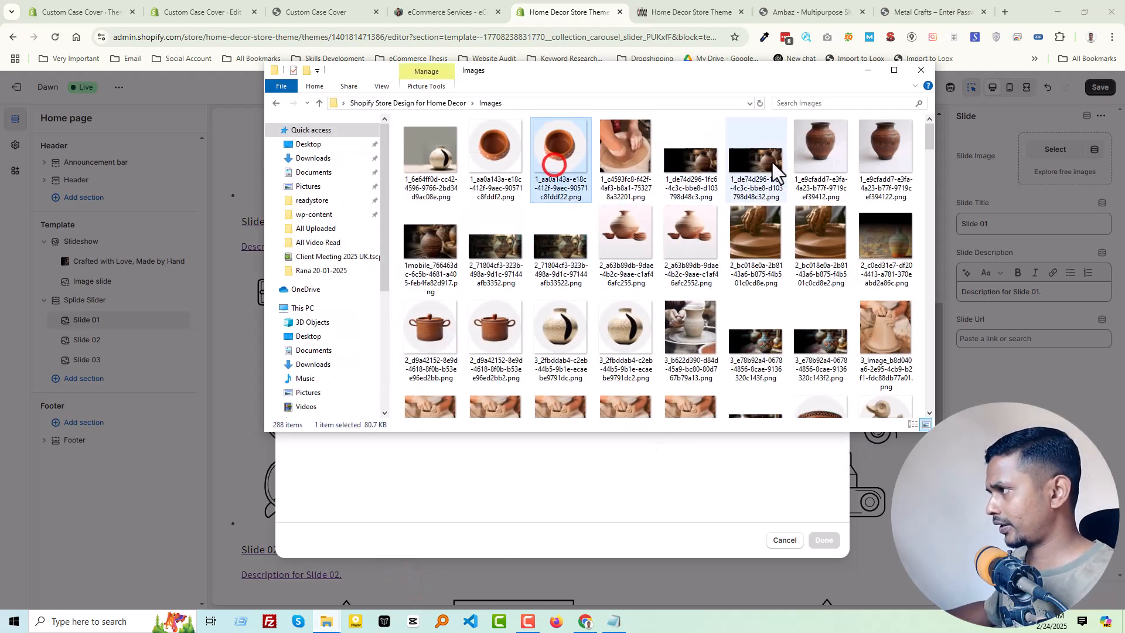
ctrl+click(902, 167)
ctrl+click(613, 336)
ctrl+click(507, 346)
ctrl+click(714, 221)
drag(551, 69, 788, 129)
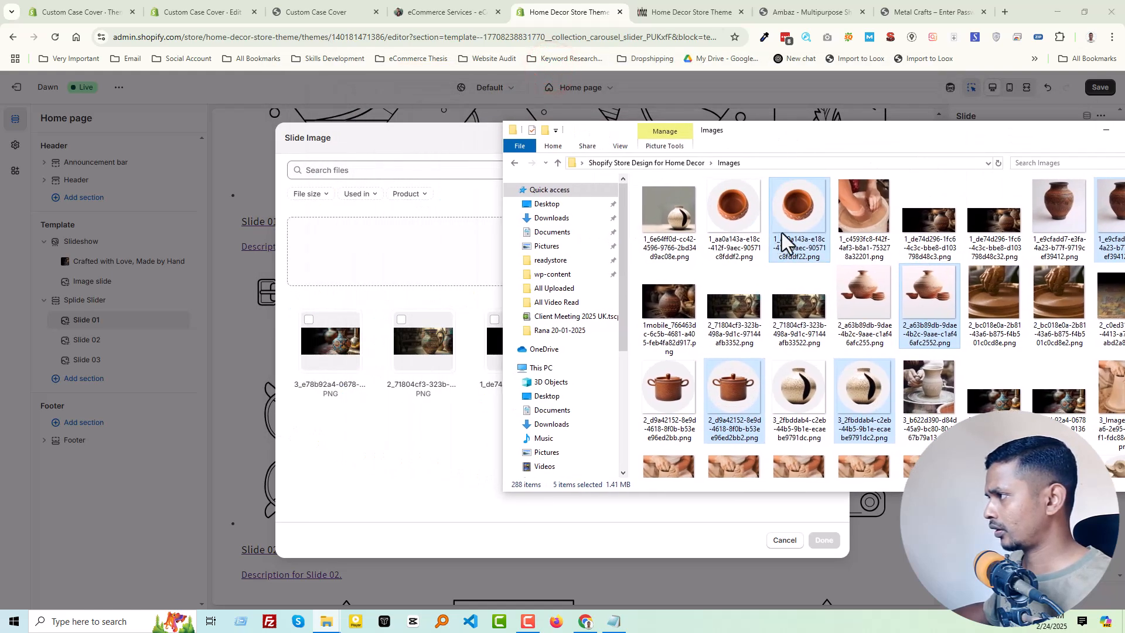
drag(441, 301, 420, 284)
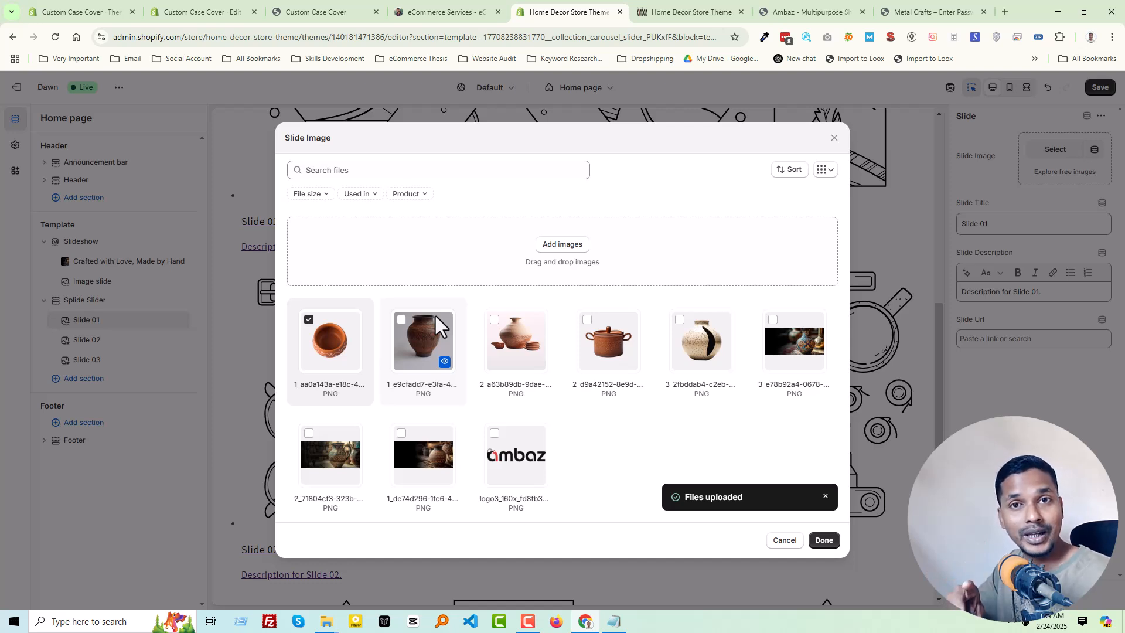
click(824, 540)
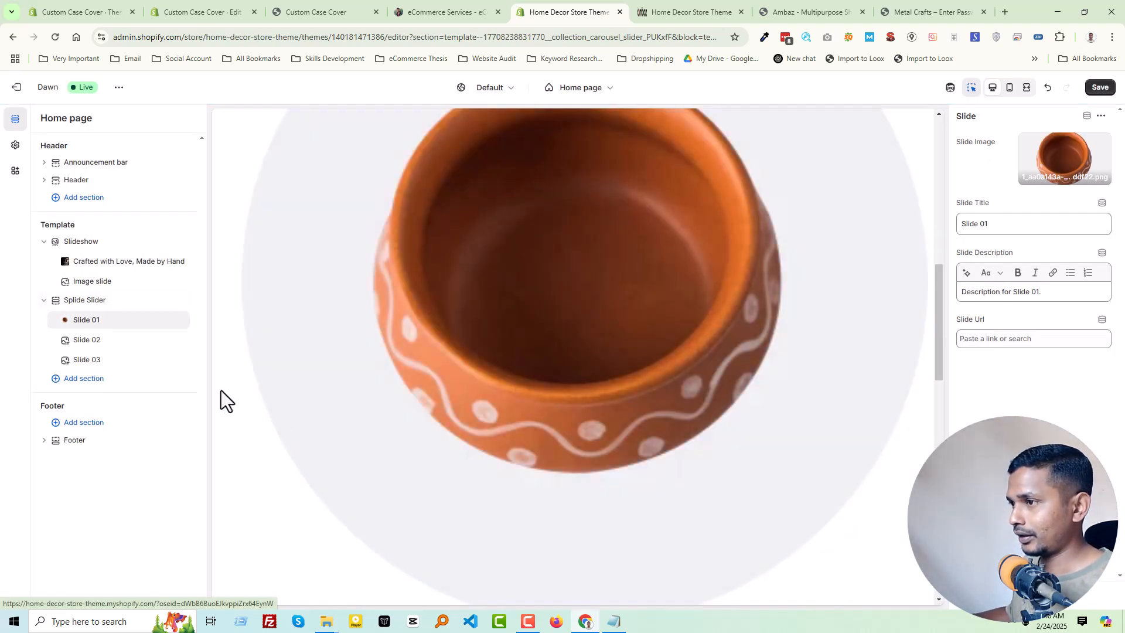
- Set the 2_a63b89db pottery image as the image of Slide 02
click(92, 342)
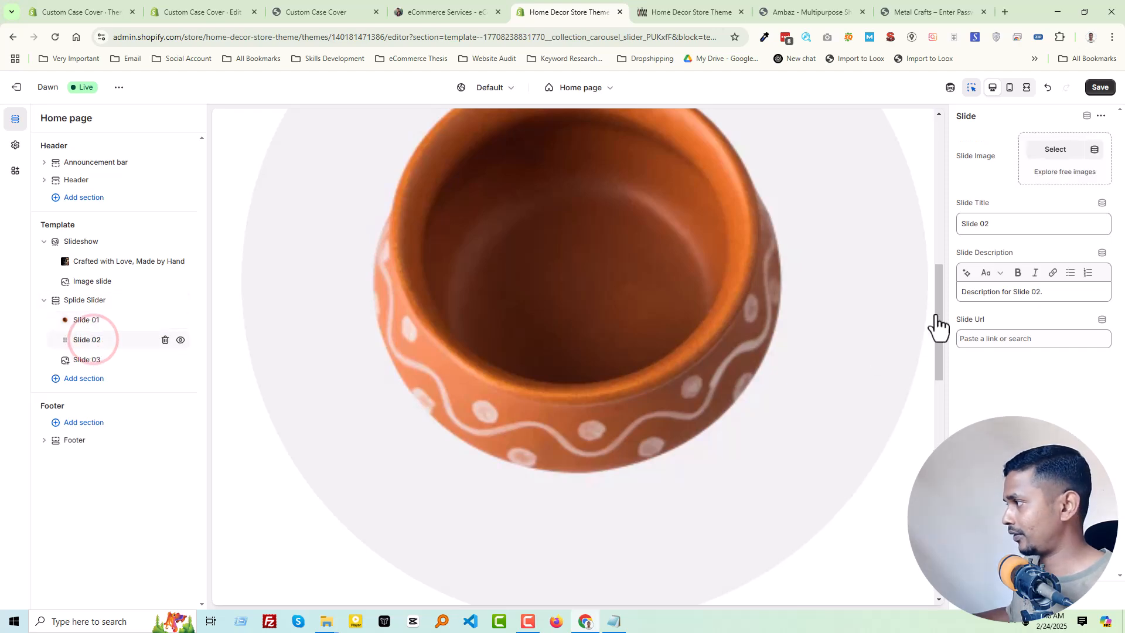
click(1056, 152)
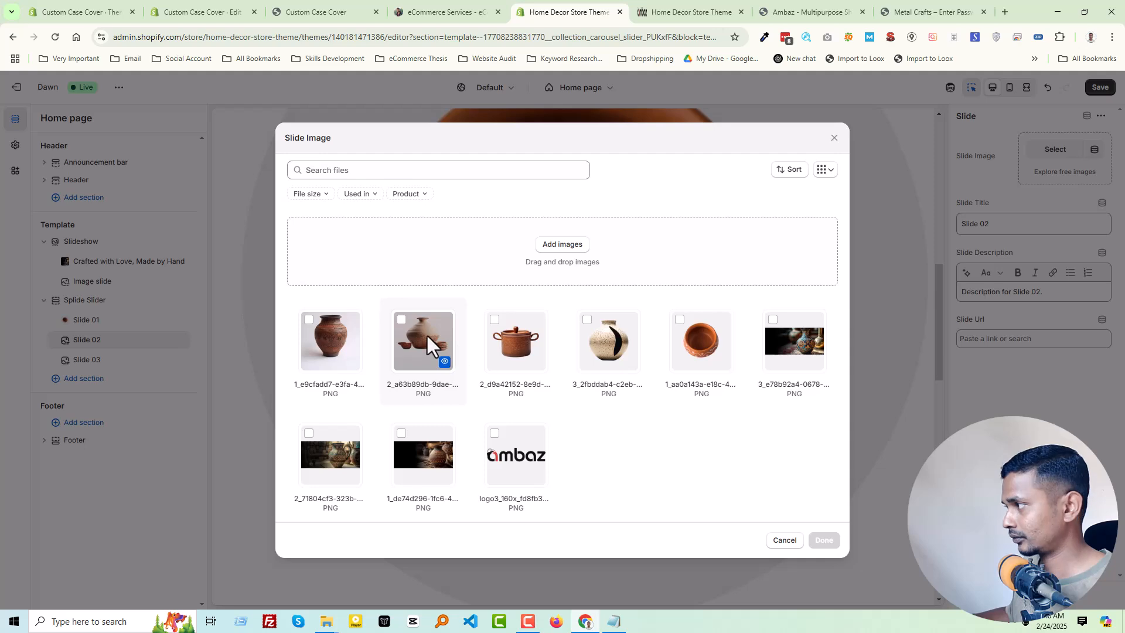
click(416, 336)
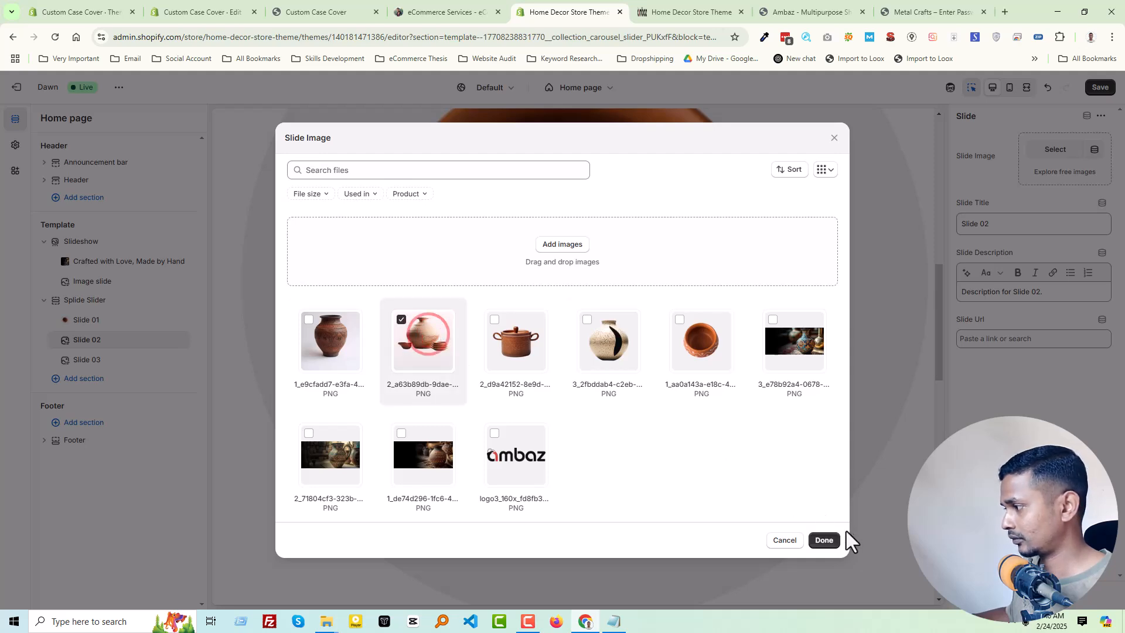
click(824, 539)
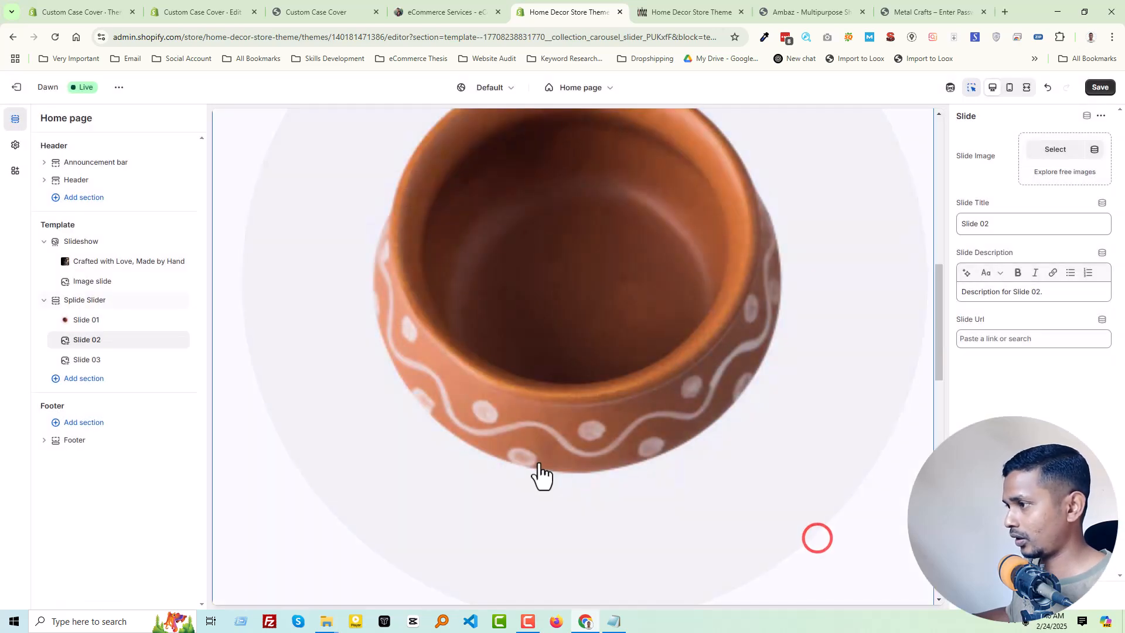
- Set the 1_aa0a143a clay pot as the image of Slide 03
click(88, 359)
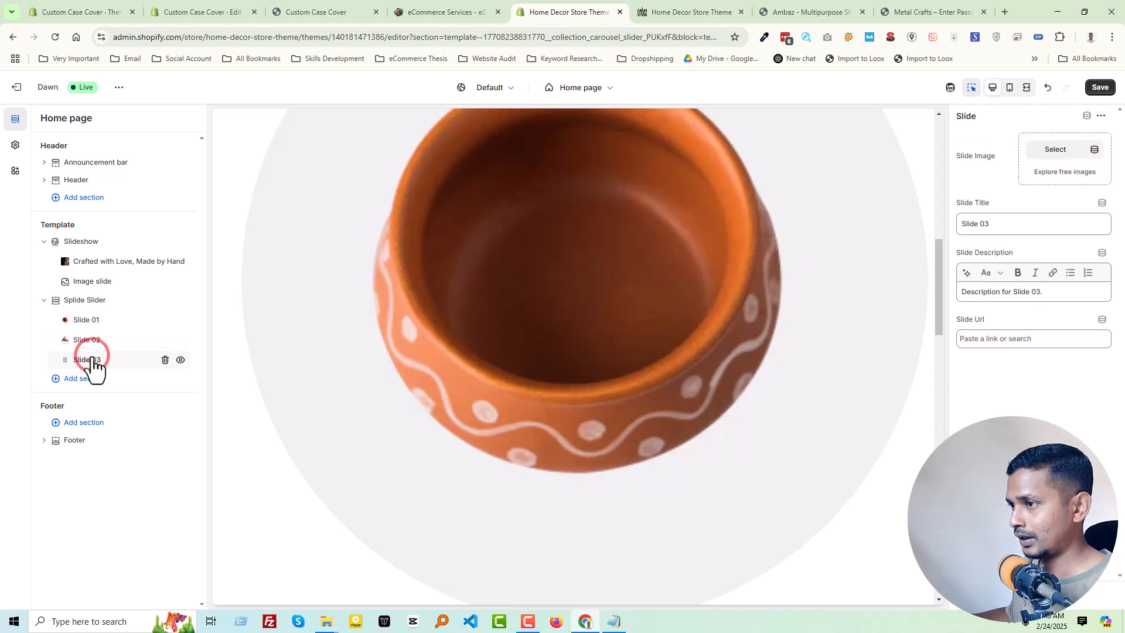
click(1057, 149)
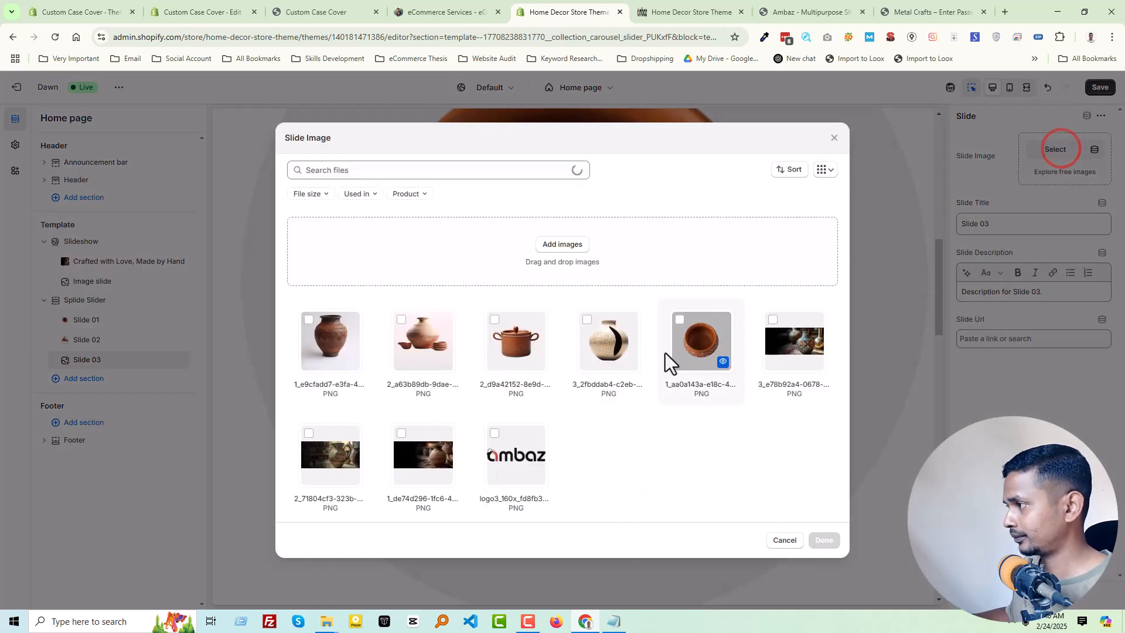
click(682, 341)
click(819, 537)
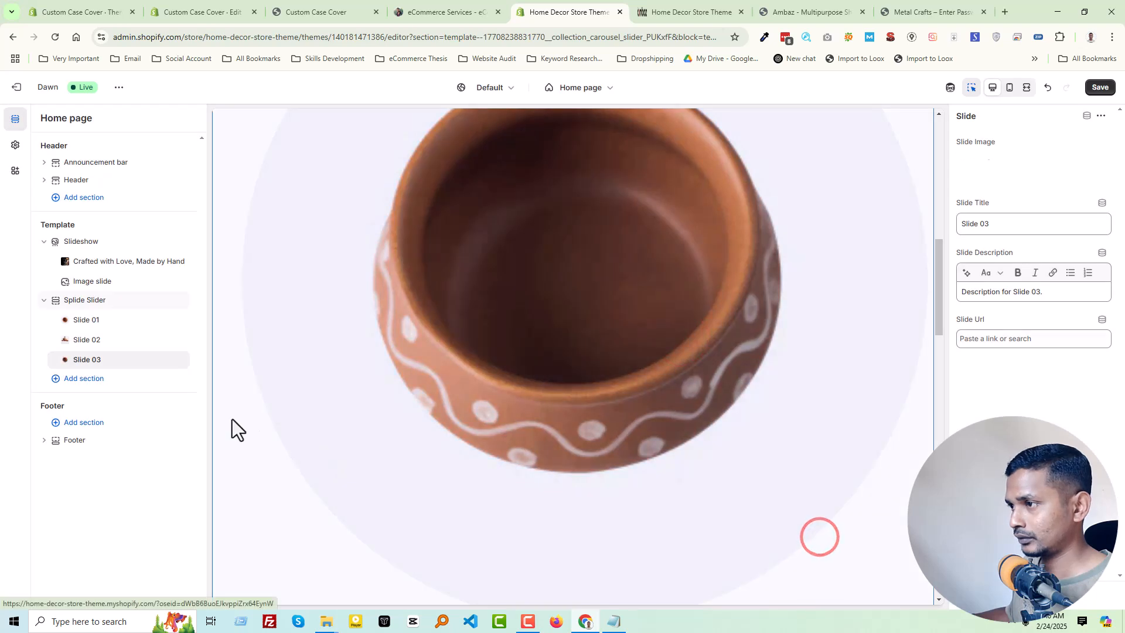
- Add a fourth slide to the Splide Slider with the 1_aa0a143a clay pot as its image and save the home page
click(123, 369)
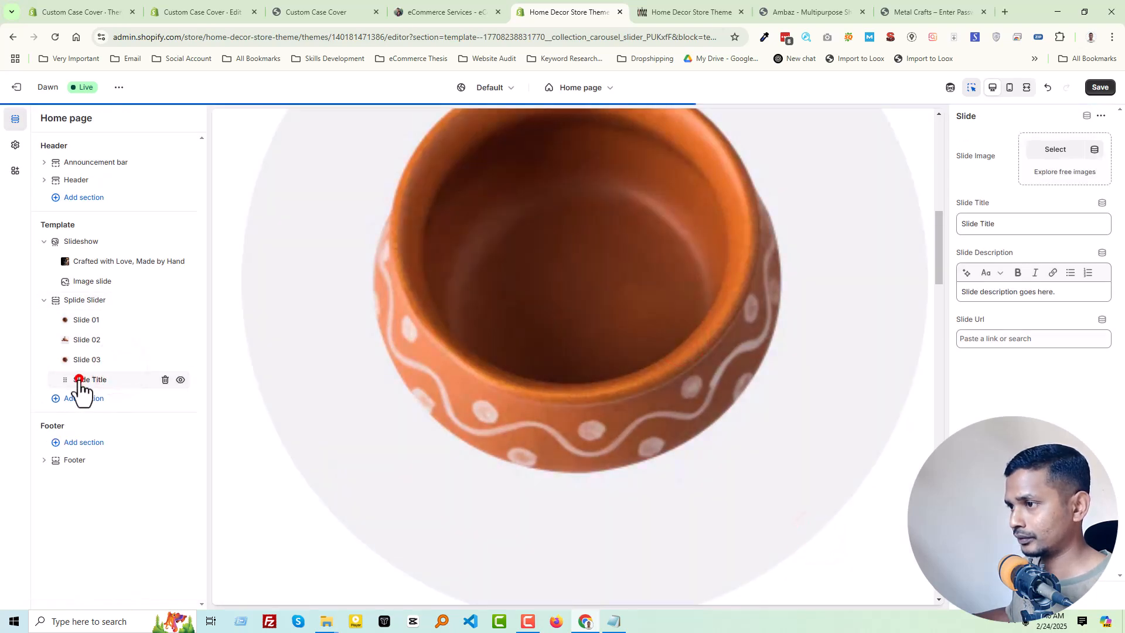
click(1046, 152)
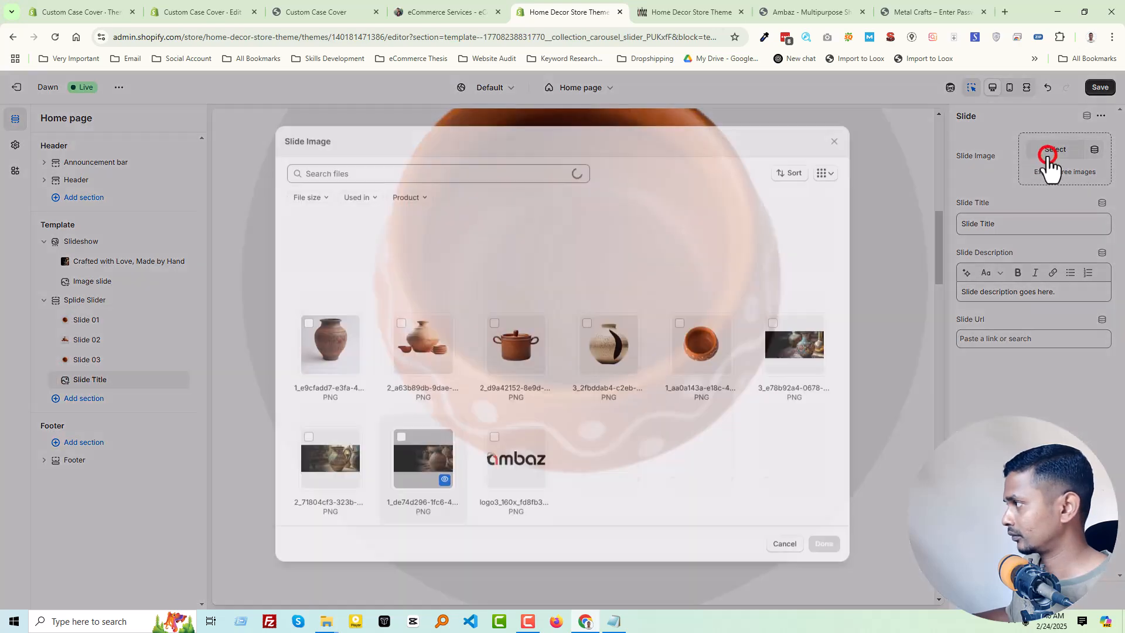
click(704, 340)
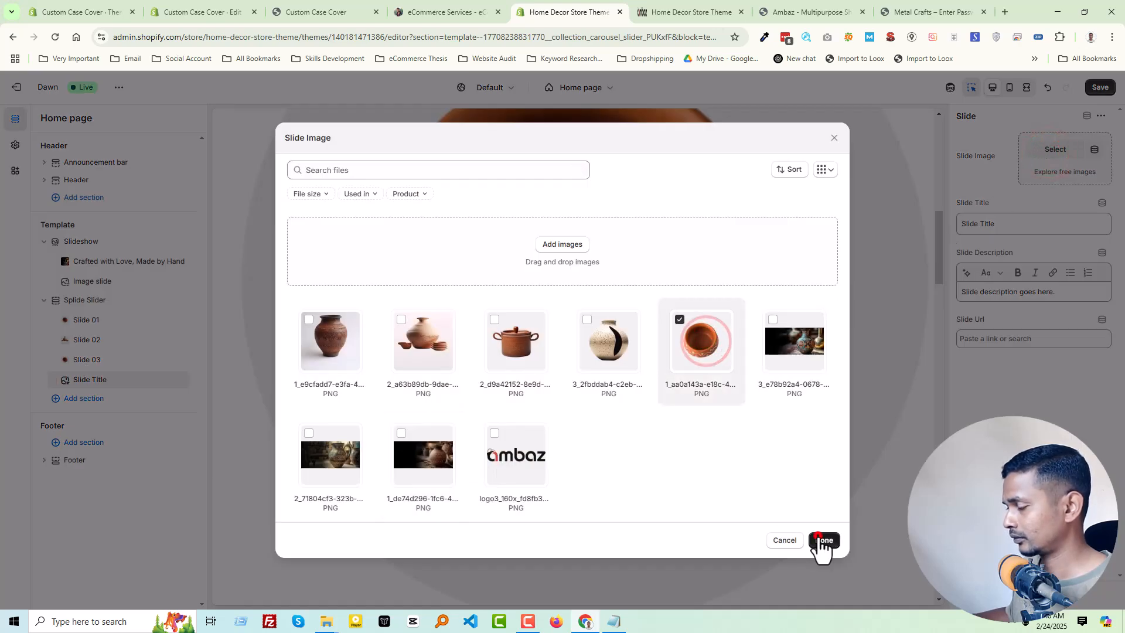
click(820, 540)
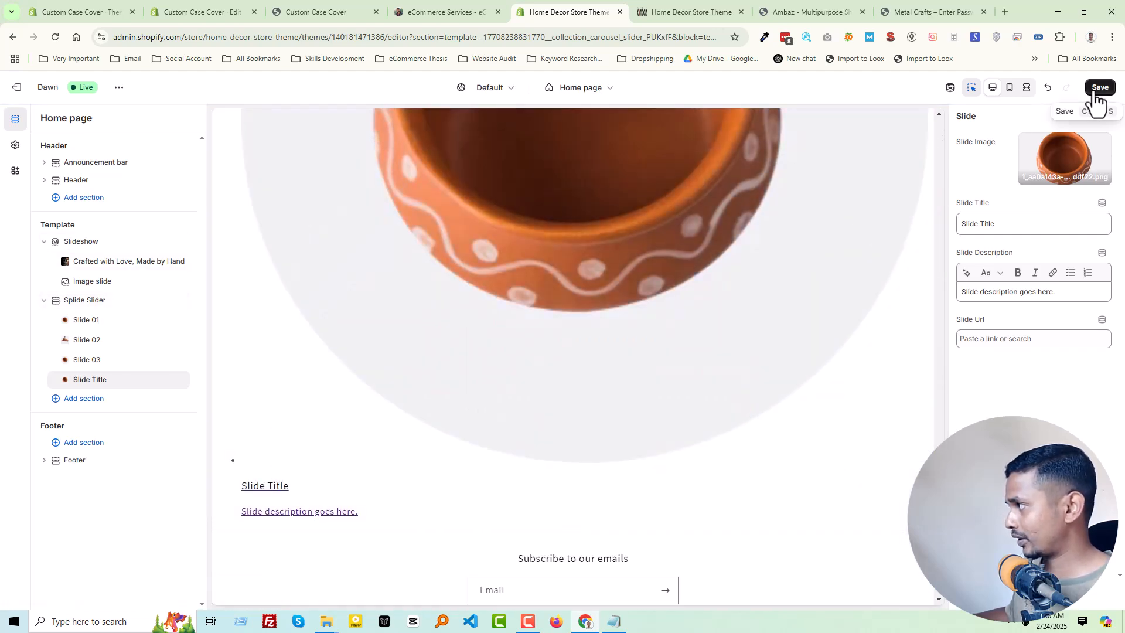
click(1094, 89)
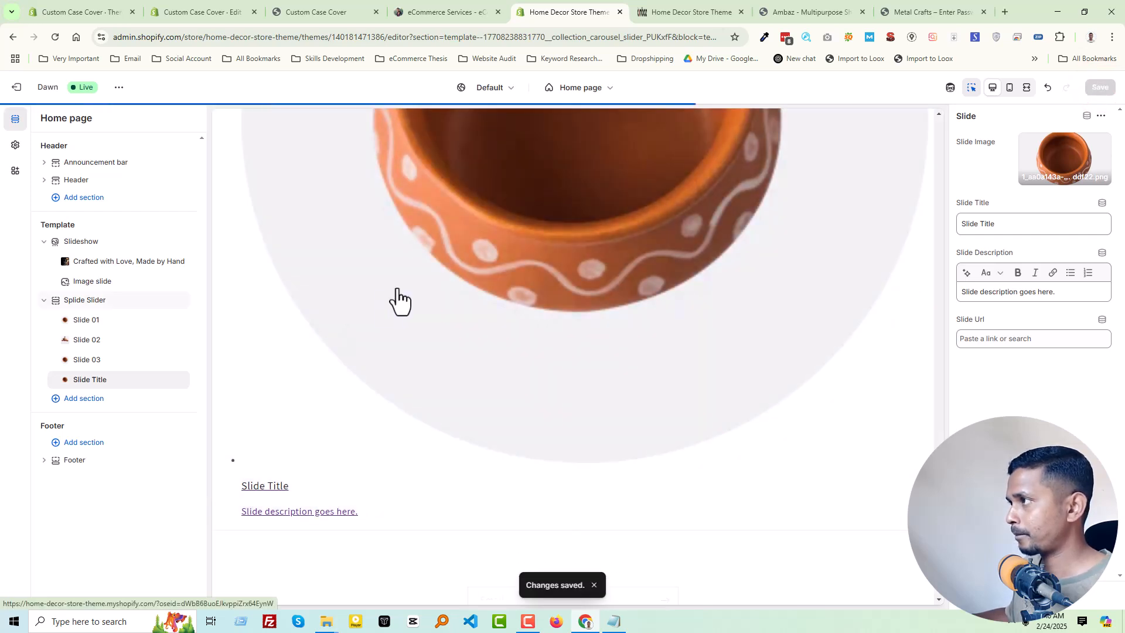
- Reload the Home Decor storefront and examine how the new slides are laid out below the slideshow
click(679, 8)
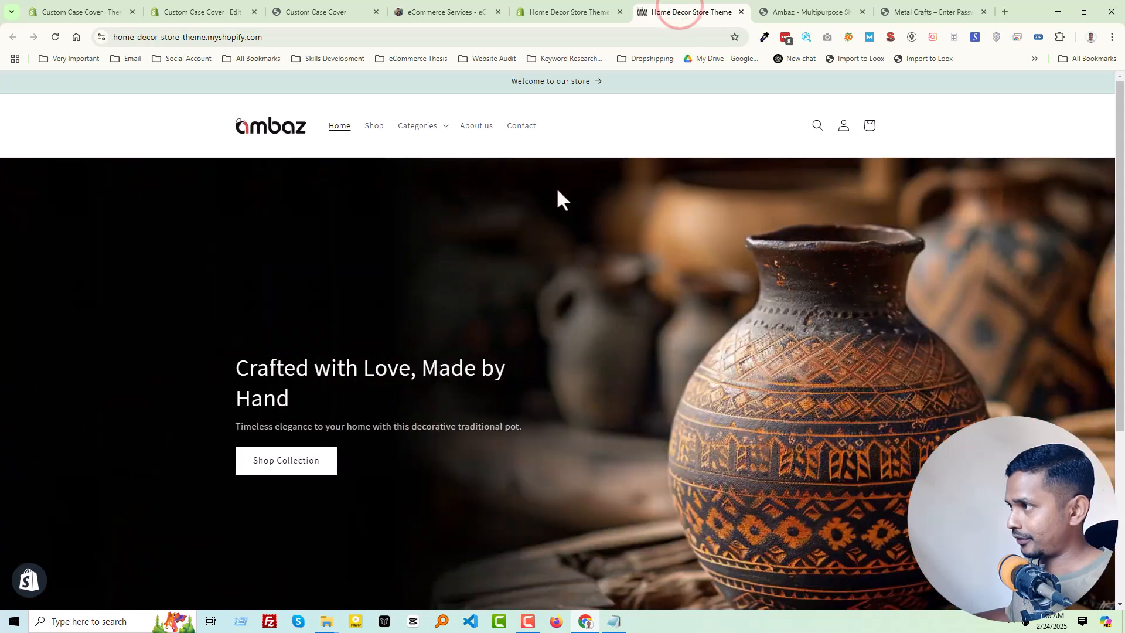
right_click(623, 140)
click(651, 180)
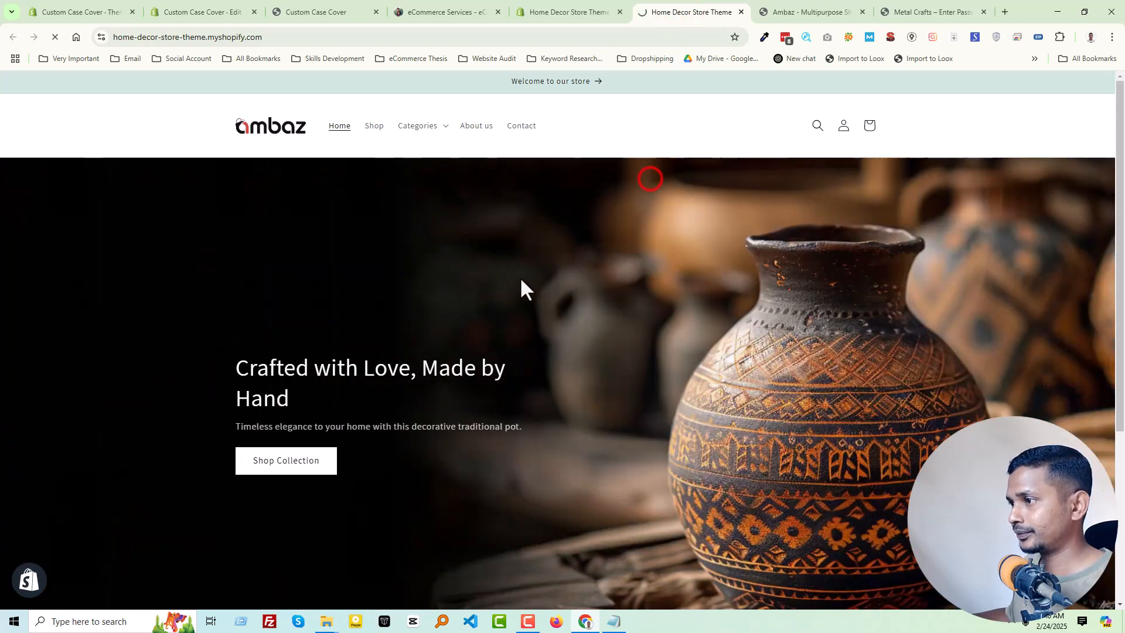
scroll(548, 284, down, 10)
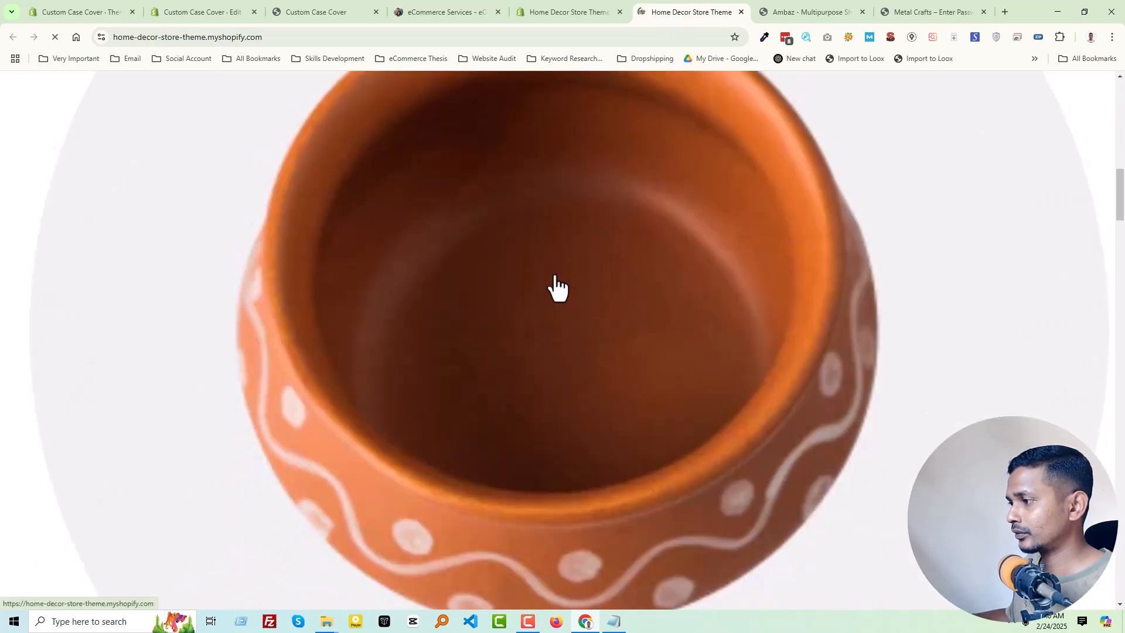
scroll(492, 321, down, 8)
scroll(508, 316, down, 5)
scroll(509, 316, up, 15)
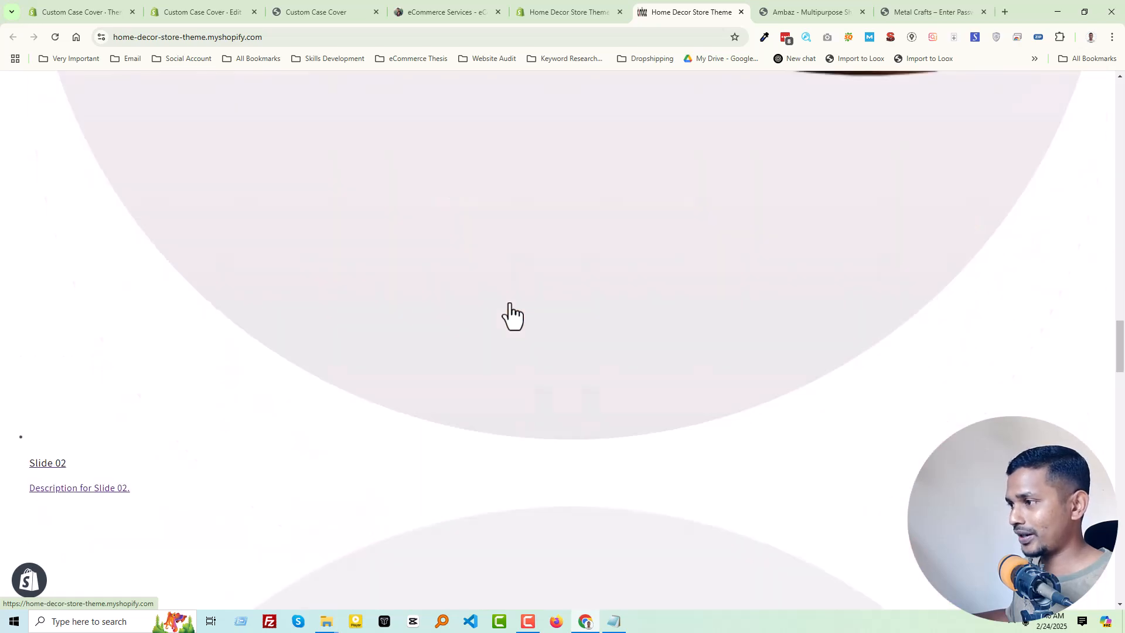
scroll(510, 313, up, 10)
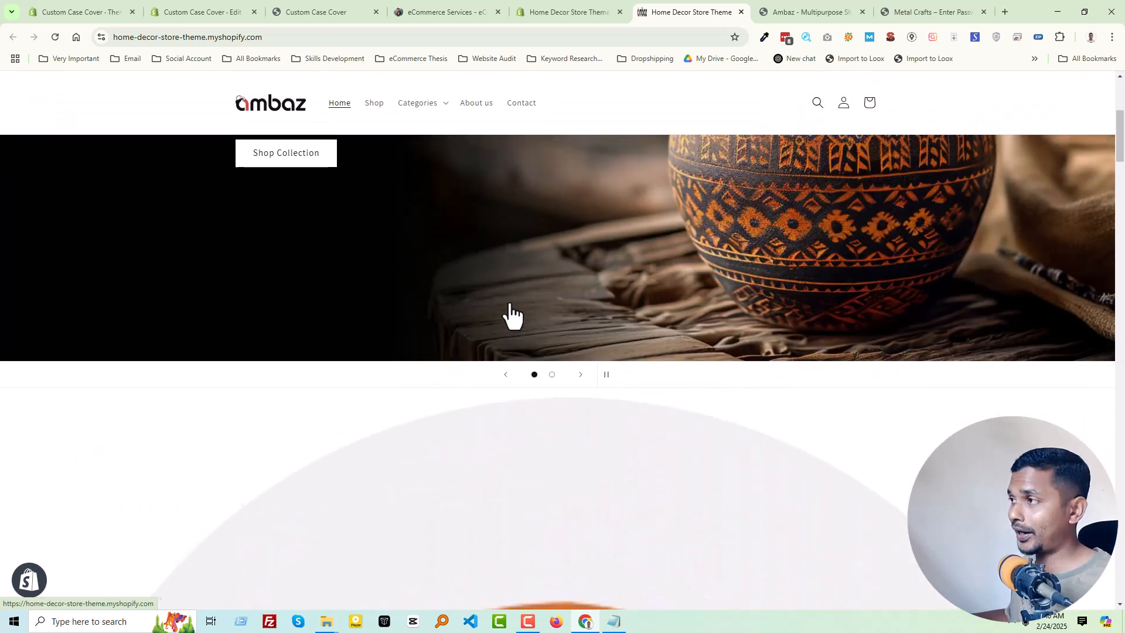
- Copy the Splide 4.1.4 script and stylesheet lines from theme.liquid in the Custom Case Cover store's Dawn theme code
click(214, 16)
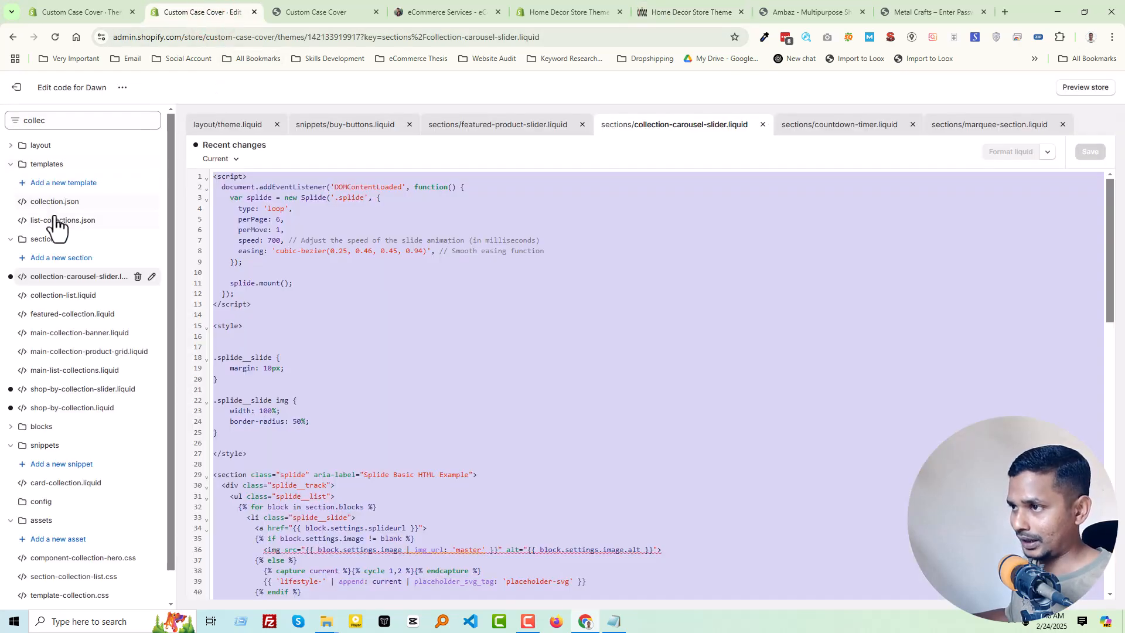
click(36, 119)
double_click(37, 119)
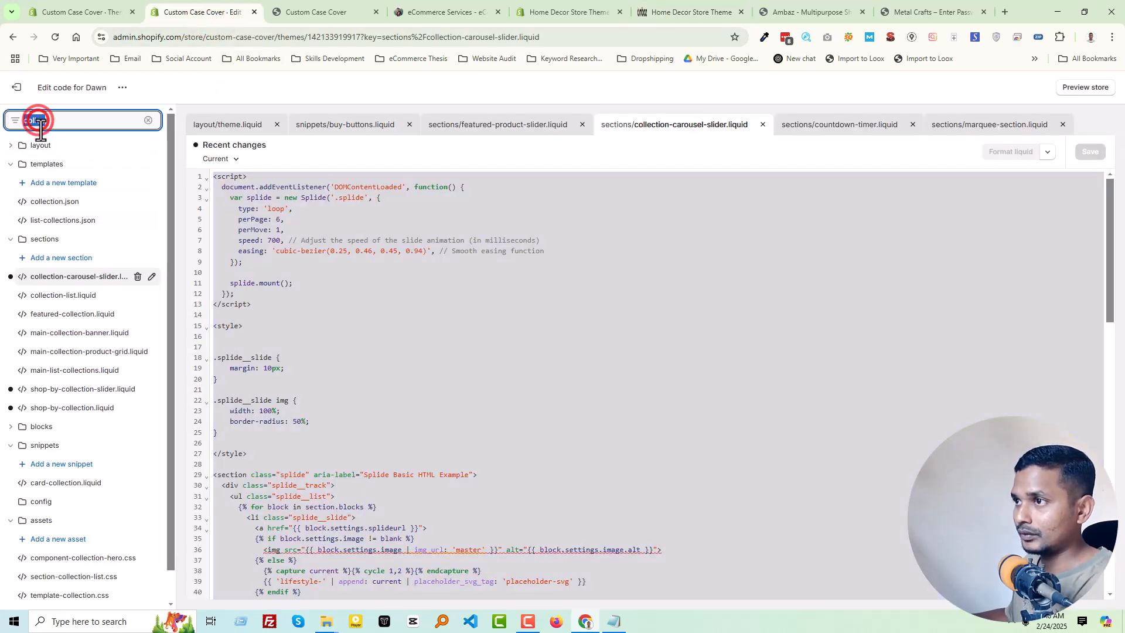
key(BackSpace)
click(38, 201)
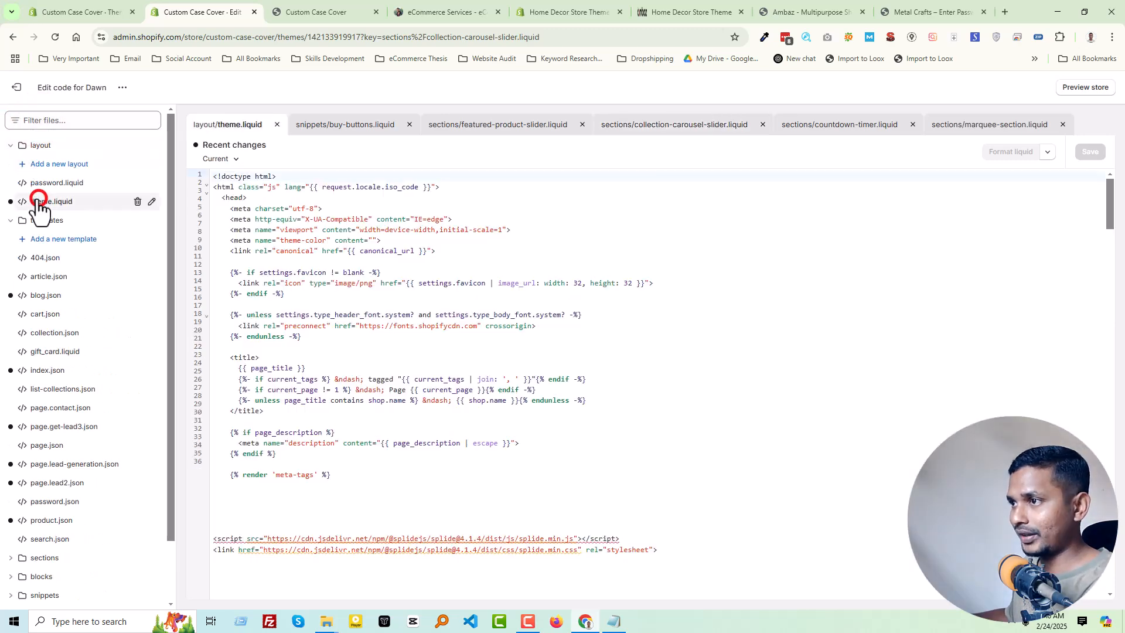
scroll(406, 372, down, 2)
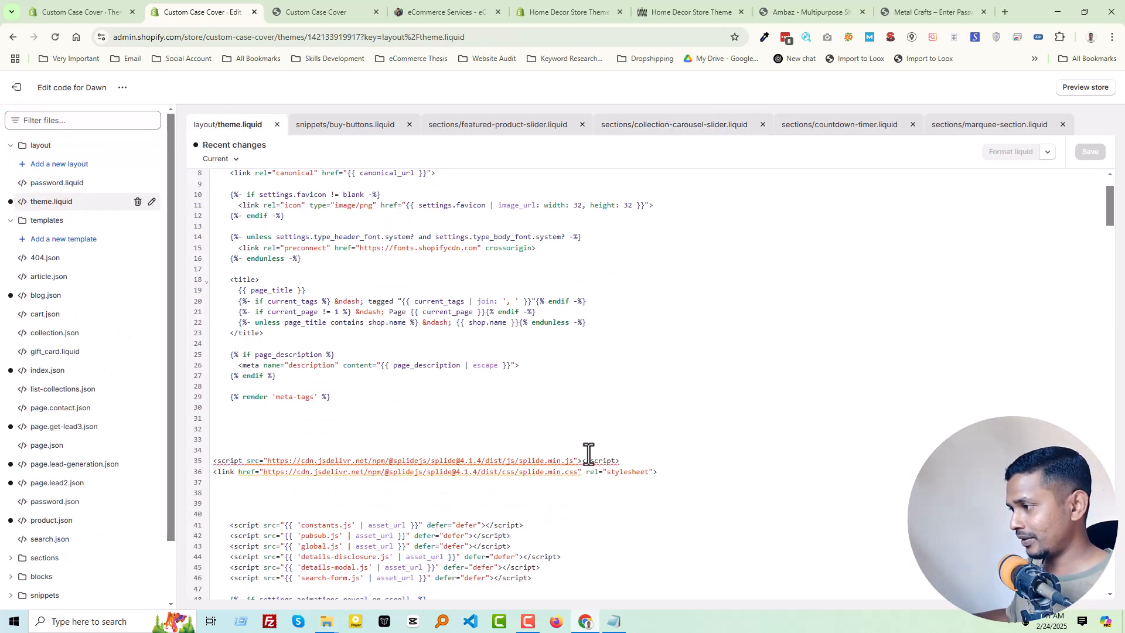
drag(671, 472, 207, 464)
key(ctrl+c)
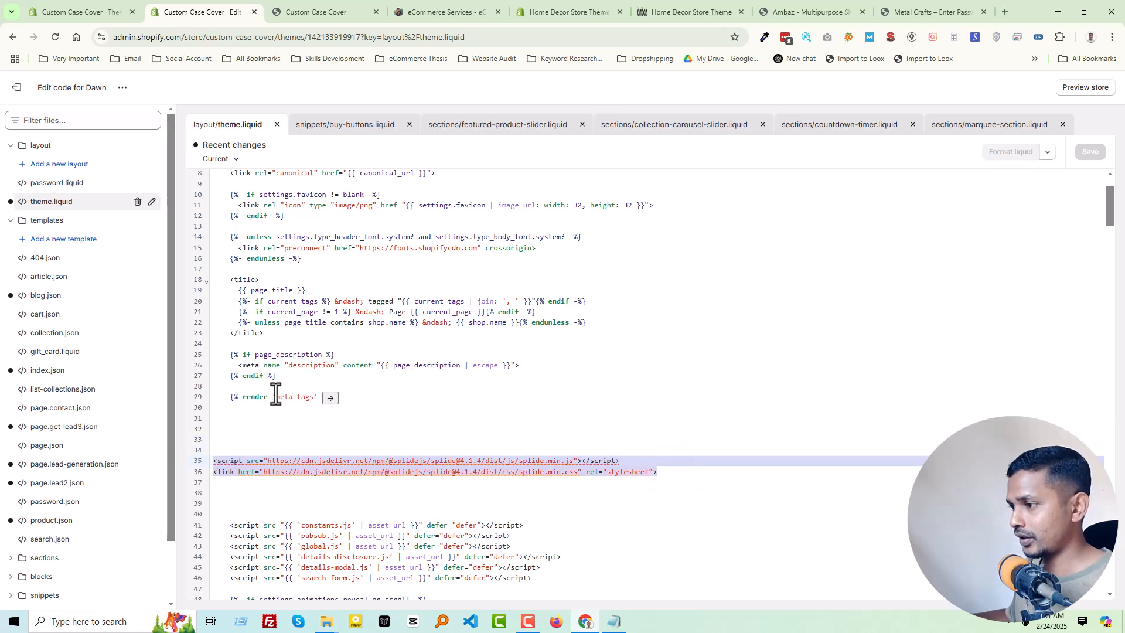
- Exit the Home Decor store's theme editor and open layout/theme.liquid in its Dawn theme code
click(541, 9)
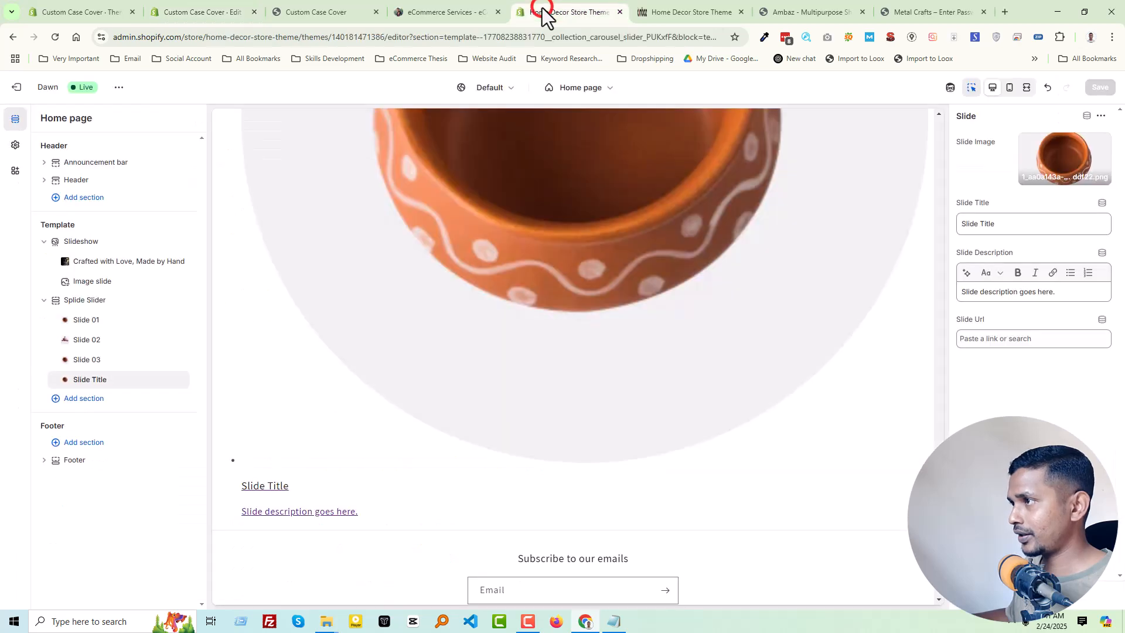
click(16, 86)
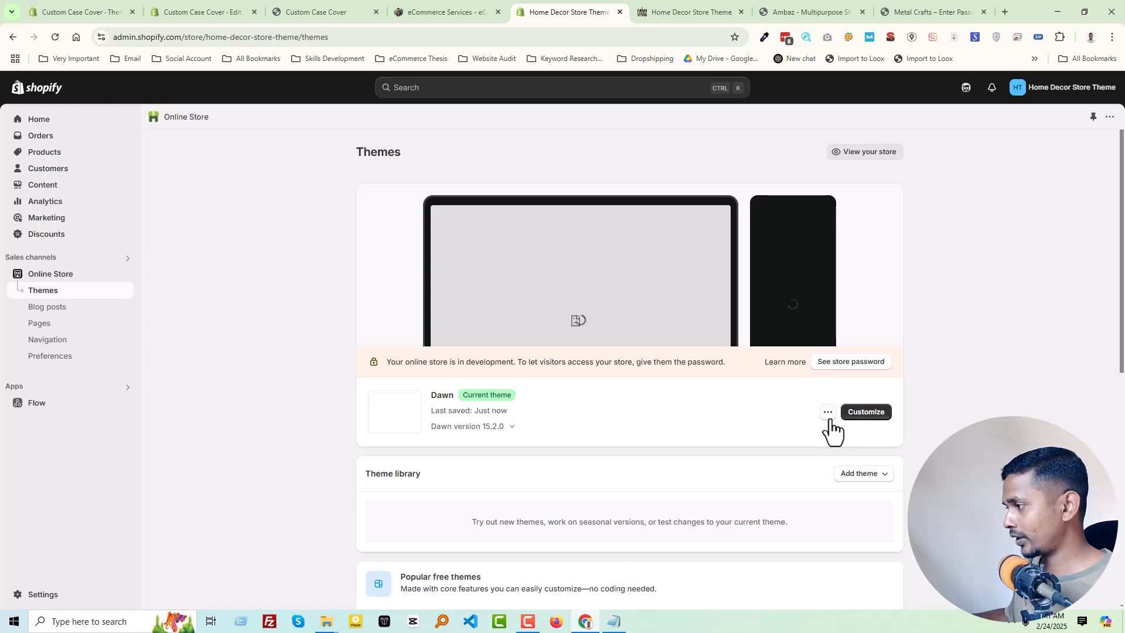
click(827, 411)
click(759, 523)
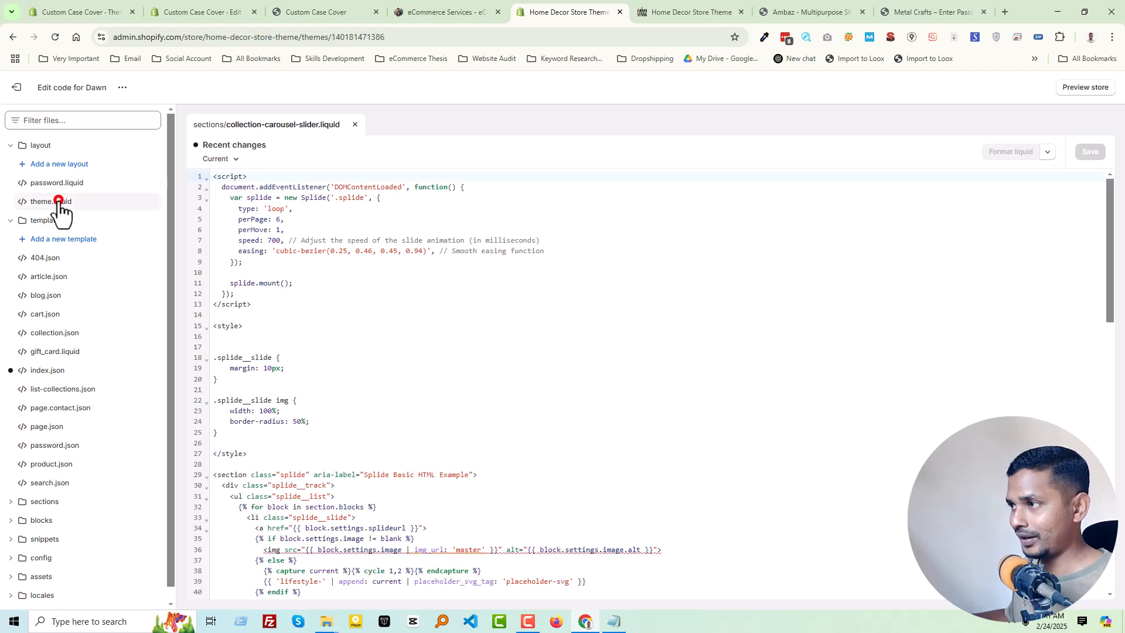
click(58, 202)
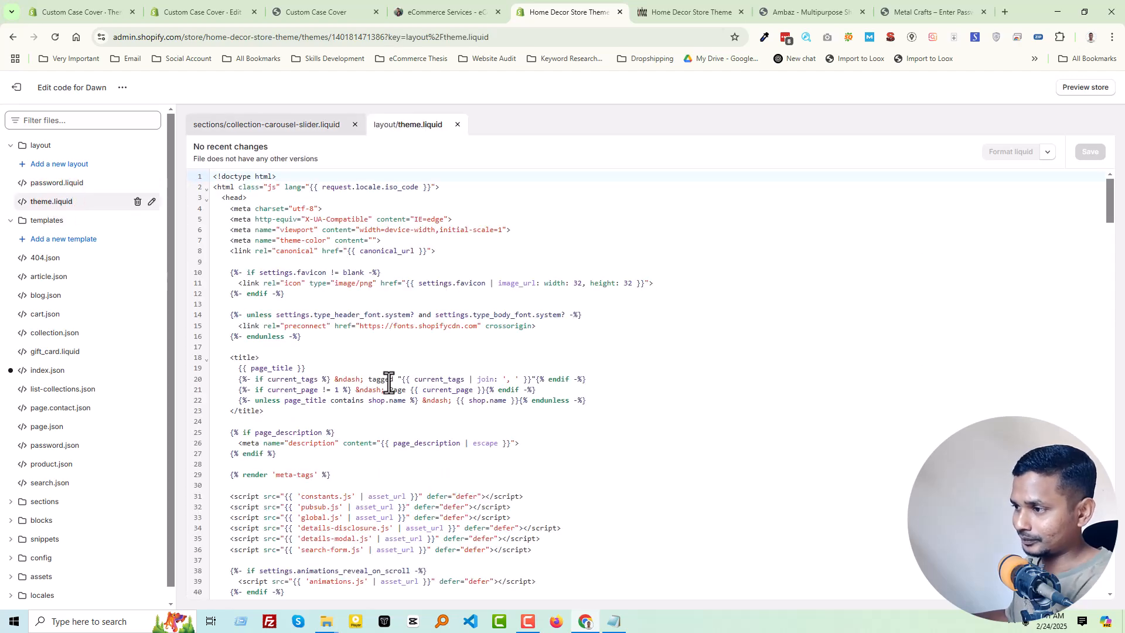
- Paste the Splide script and stylesheet lines below the search-form.js script in theme.liquid, leaving blank lines between, and save the file
scroll(389, 381, down, 3)
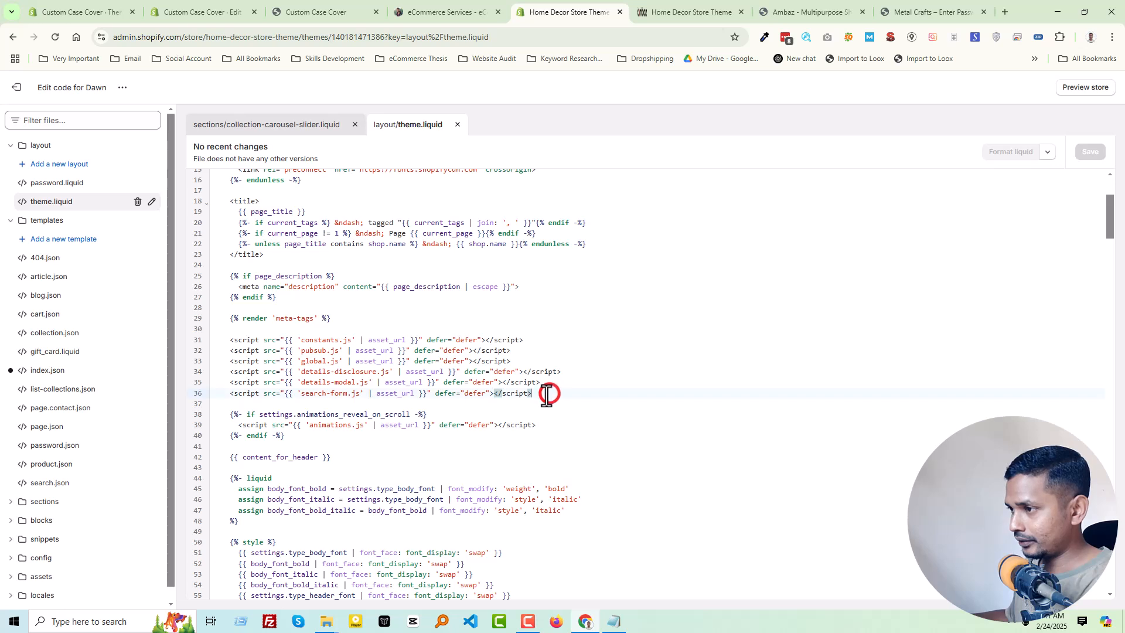
key(Return)
key(Return)
key(Return)
key(Return)
key(Return)
key(ctrl+v)
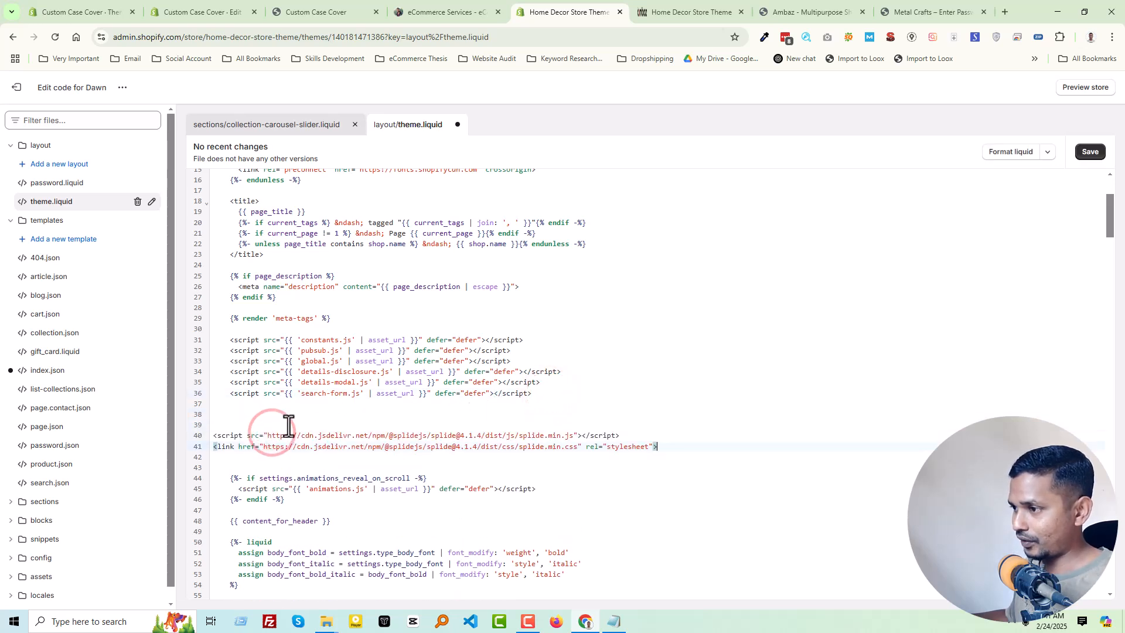
click(1079, 158)
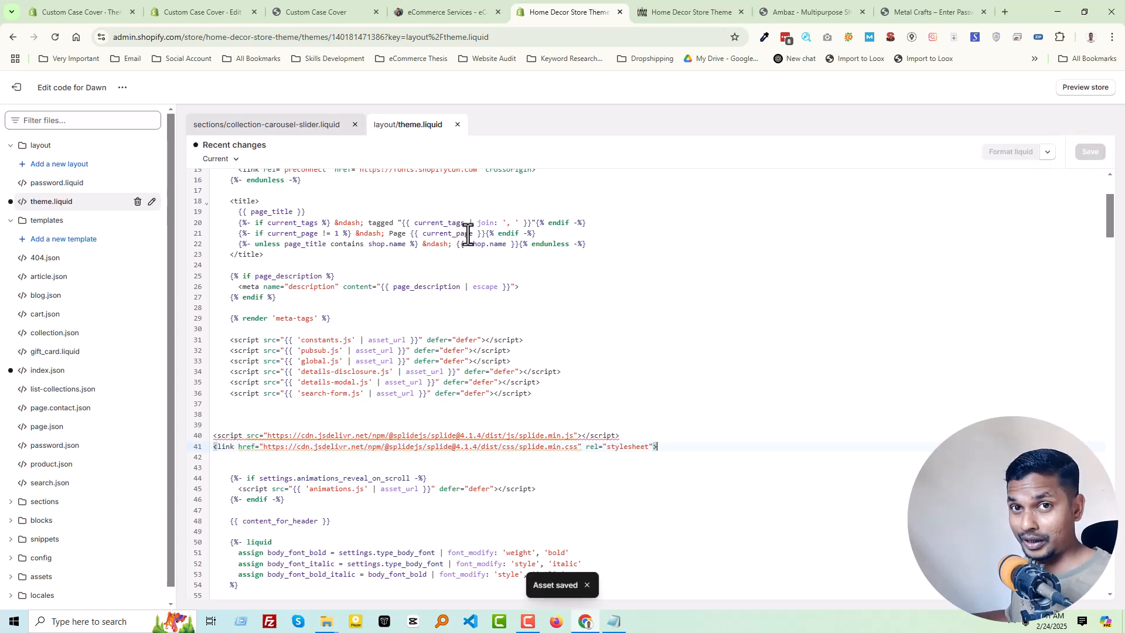
- Reload the Home Decor storefront and test the collection carousel by advancing its slides forward
click(702, 10)
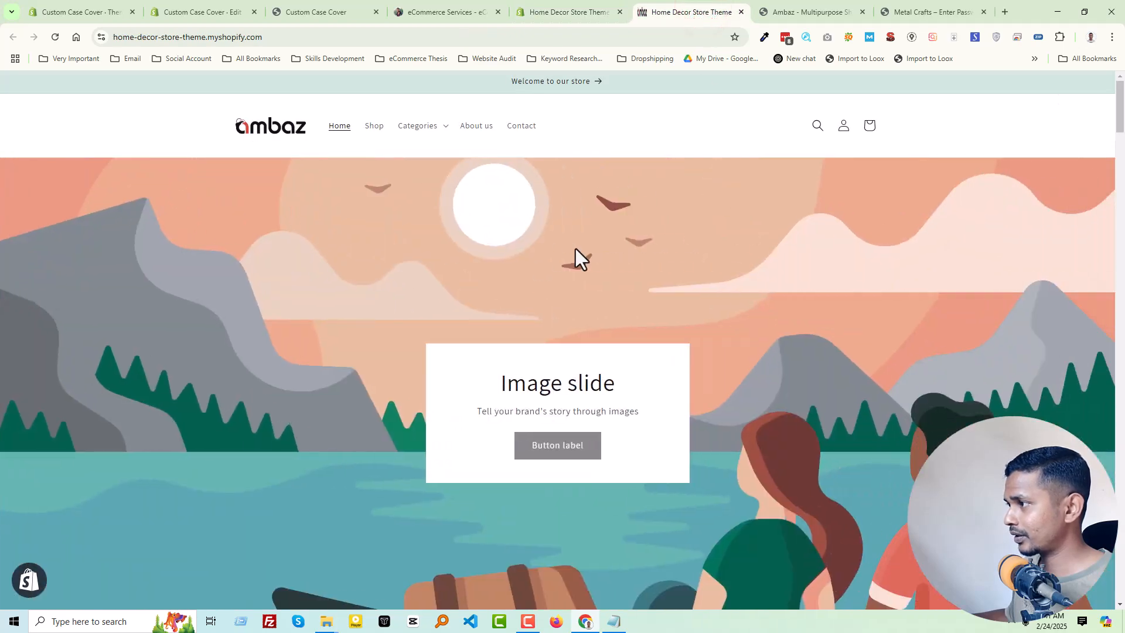
right_click(575, 248)
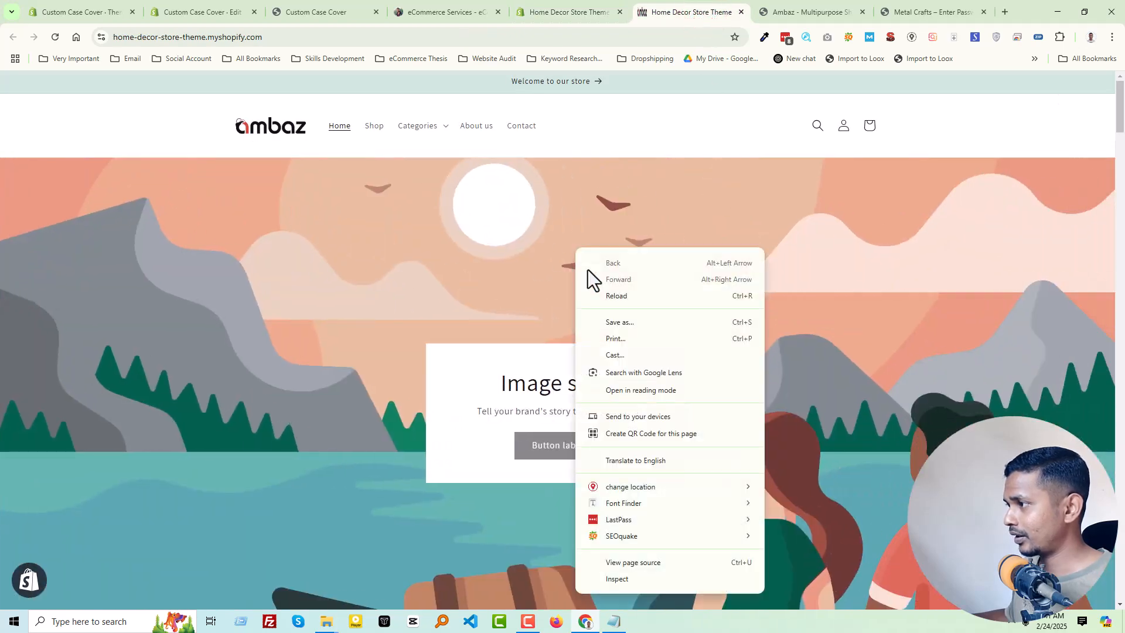
click(609, 295)
scroll(705, 300, down, 7)
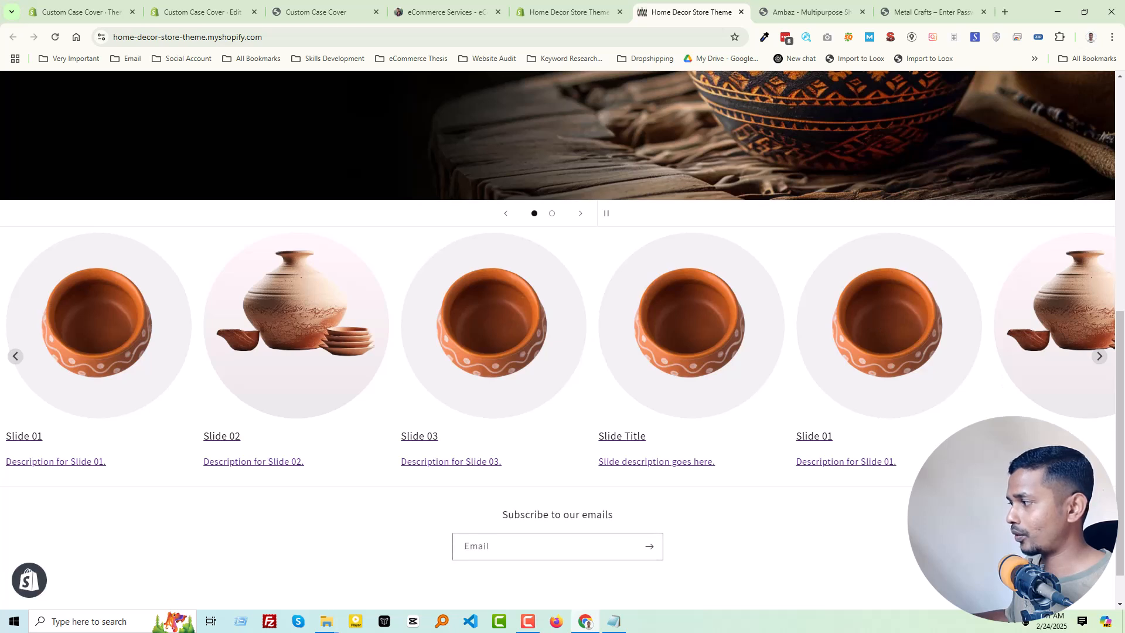
click(1100, 356)
click(1099, 355)
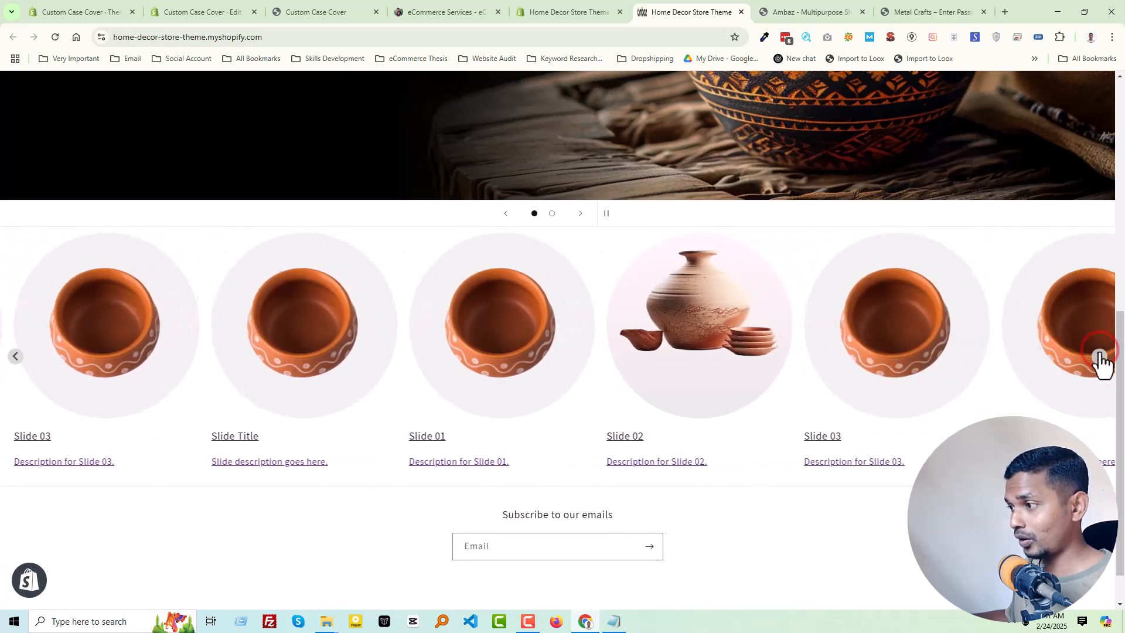
key(F5)
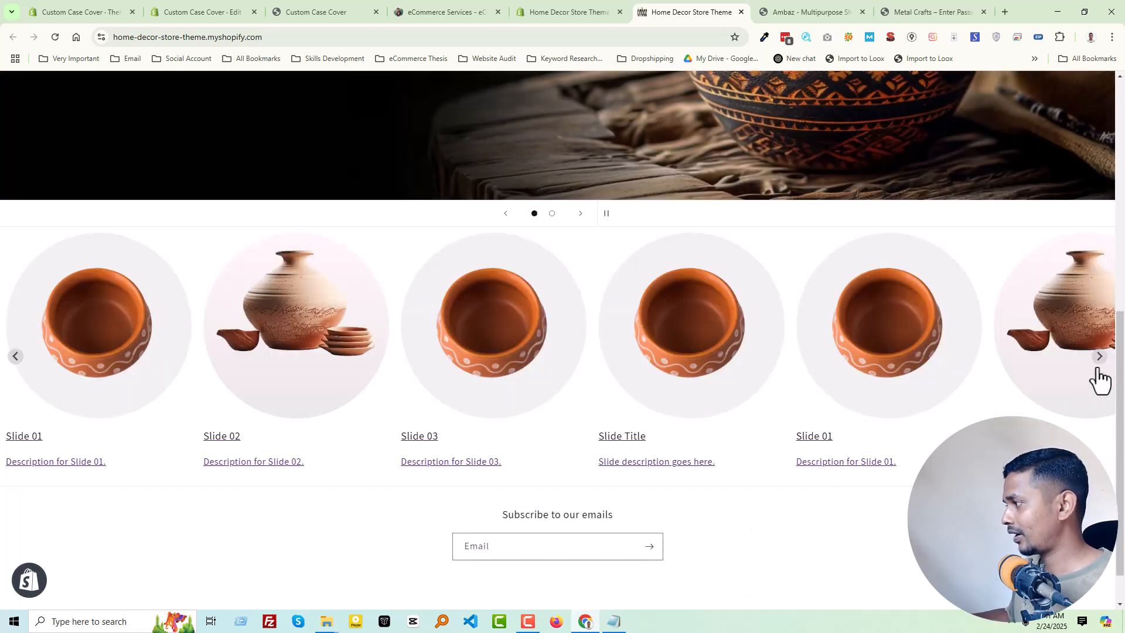
click(1100, 356)
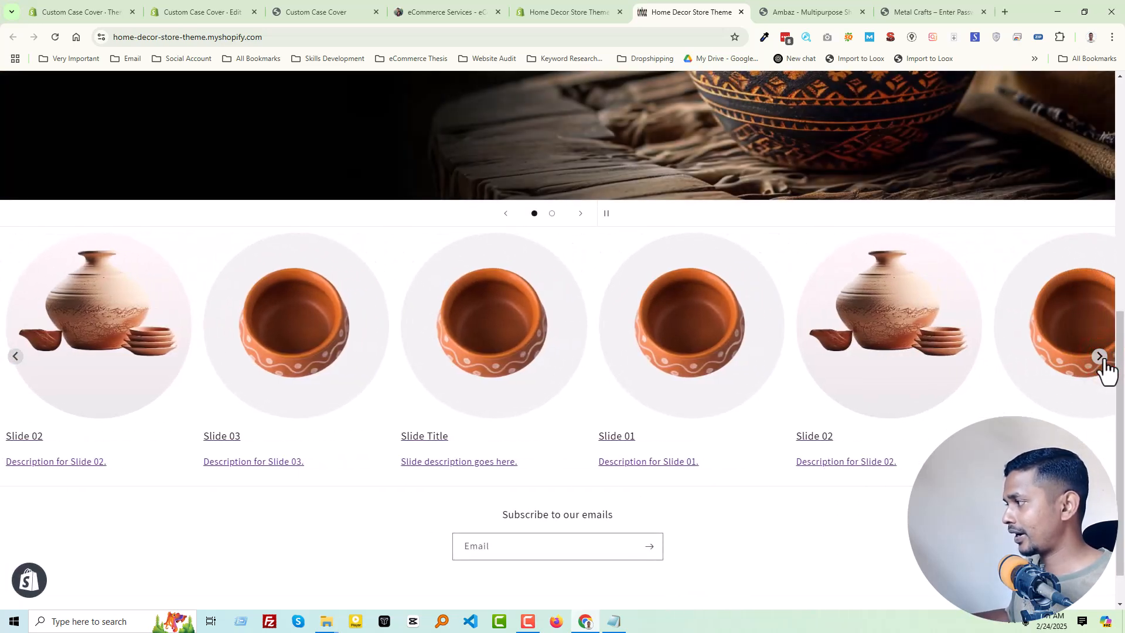
click(1101, 356)
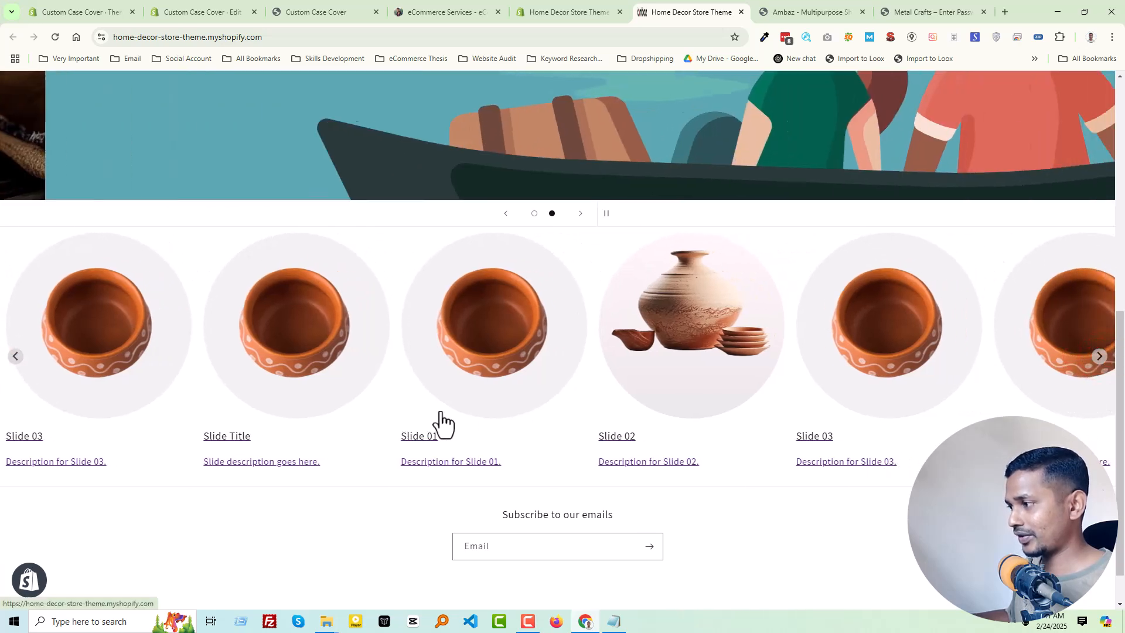
scroll(451, 411, up, 3)
scroll(452, 411, down, 3)
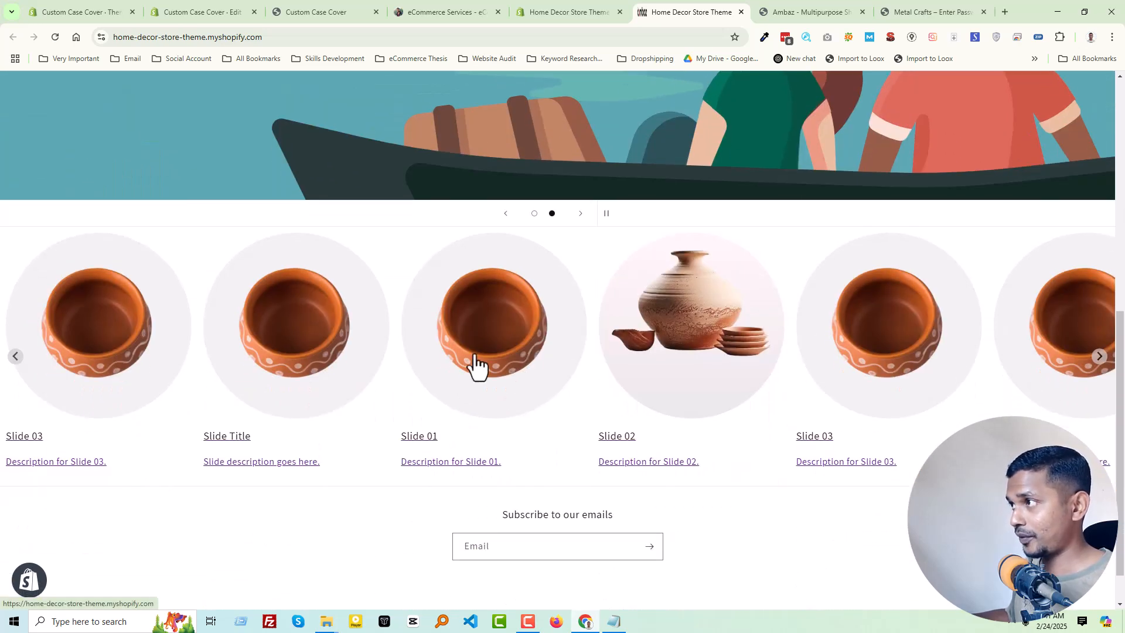
- Leave the Dawn theme code and open the Home Decor store's theme editor at the home page's Splide Slider section
click(551, 11)
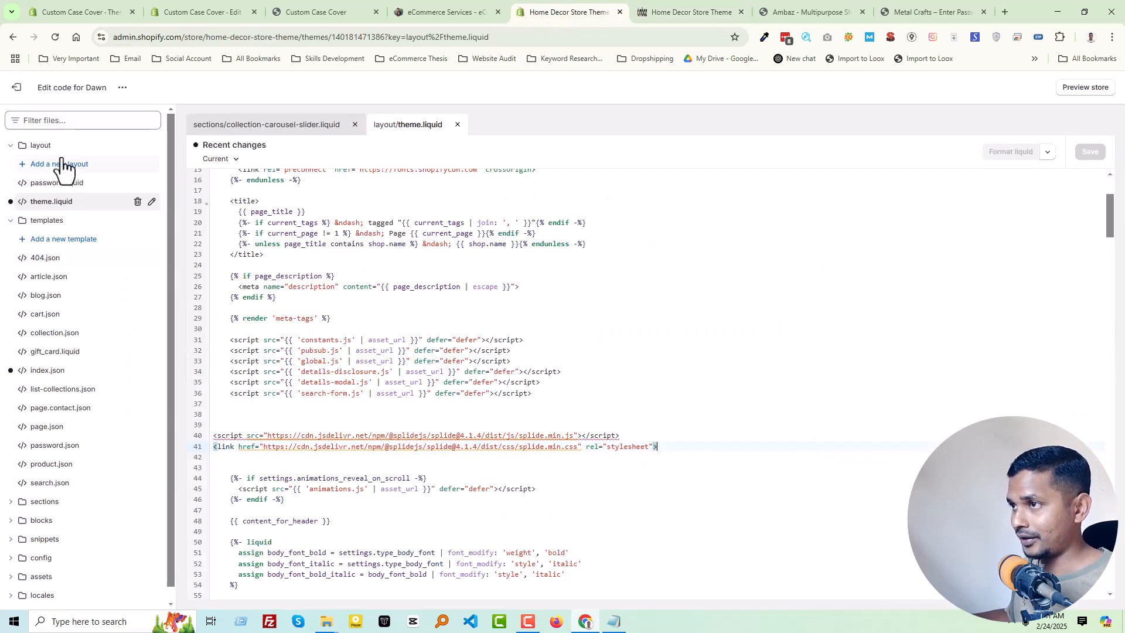
click(14, 87)
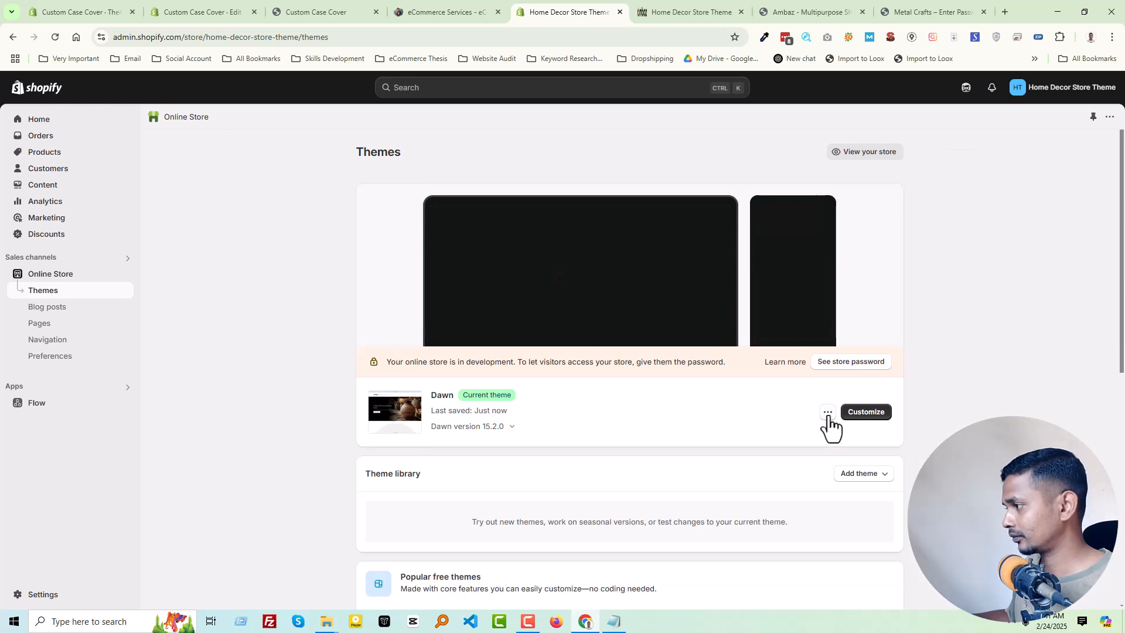
click(866, 413)
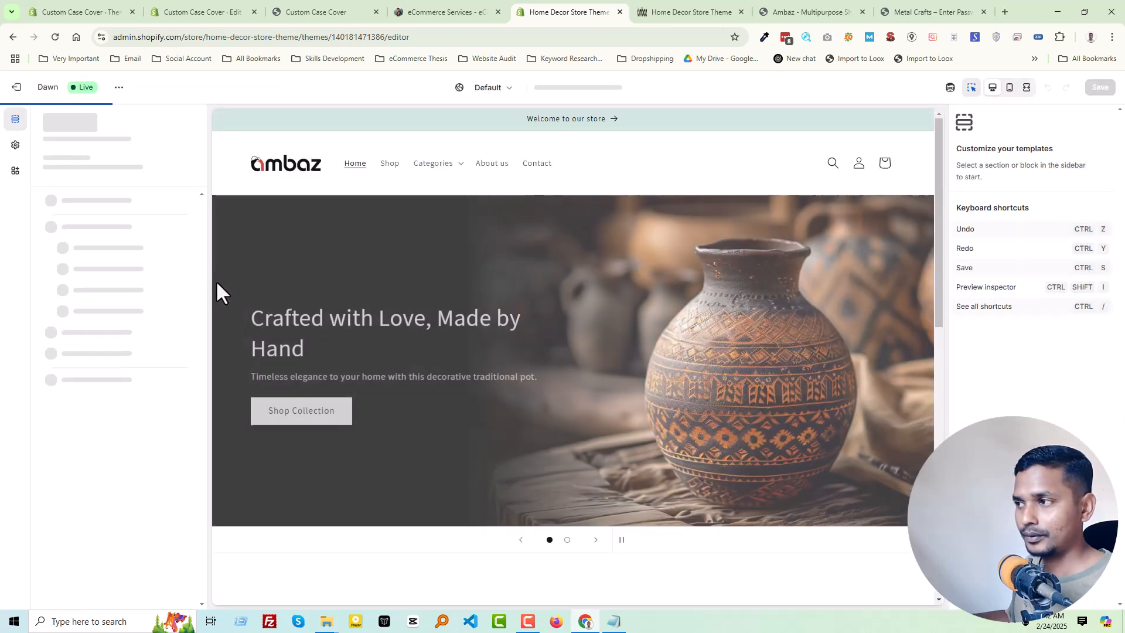
scroll(428, 375, down, 4)
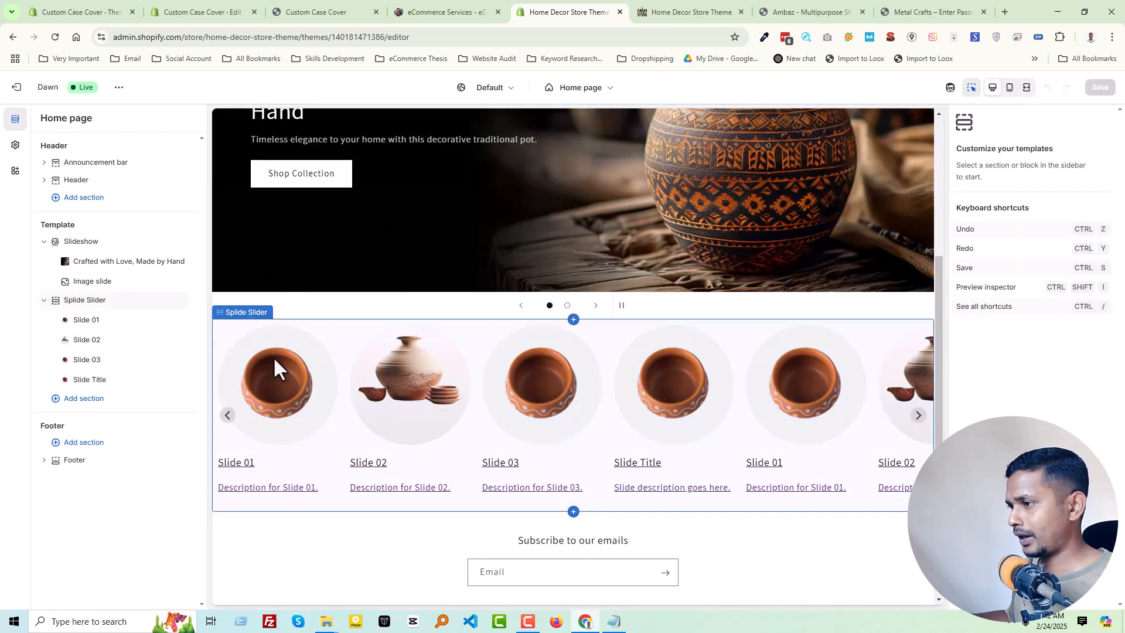
click(269, 372)
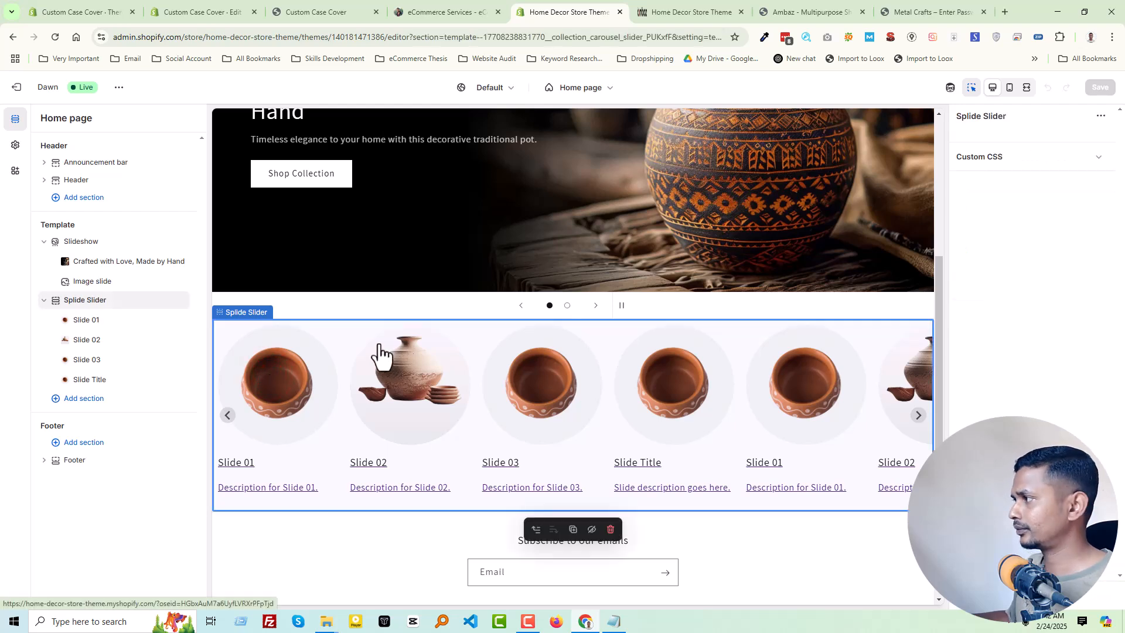
- Link Slide 01 of the Splide Slider to the Clay Pot collection and save the theme
click(107, 321)
click(1007, 338)
click(1021, 201)
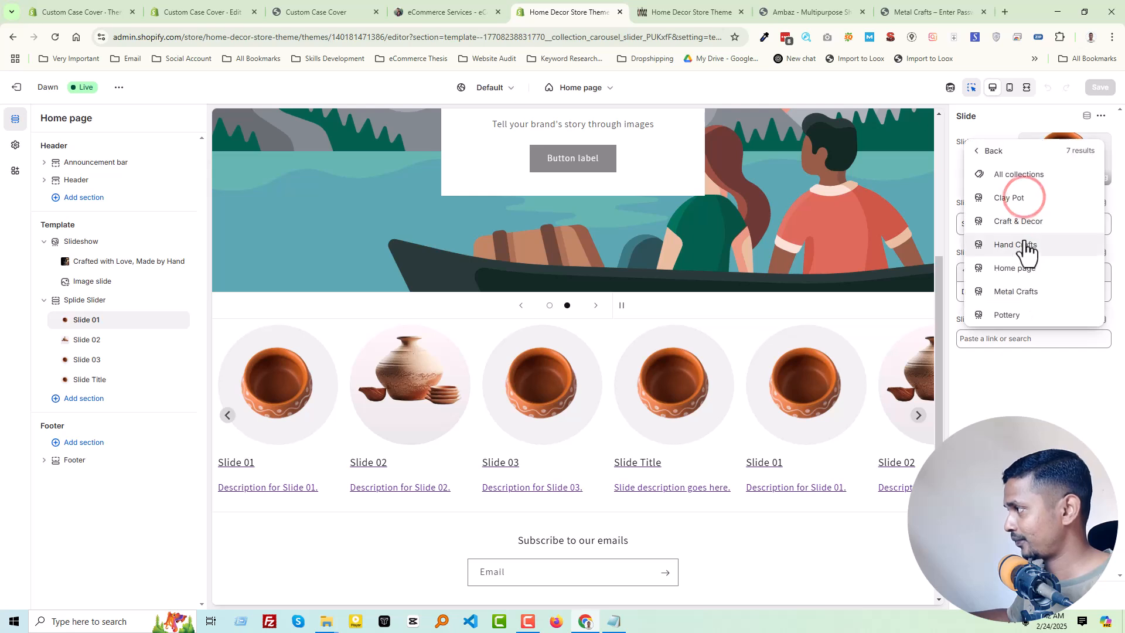
click(1036, 201)
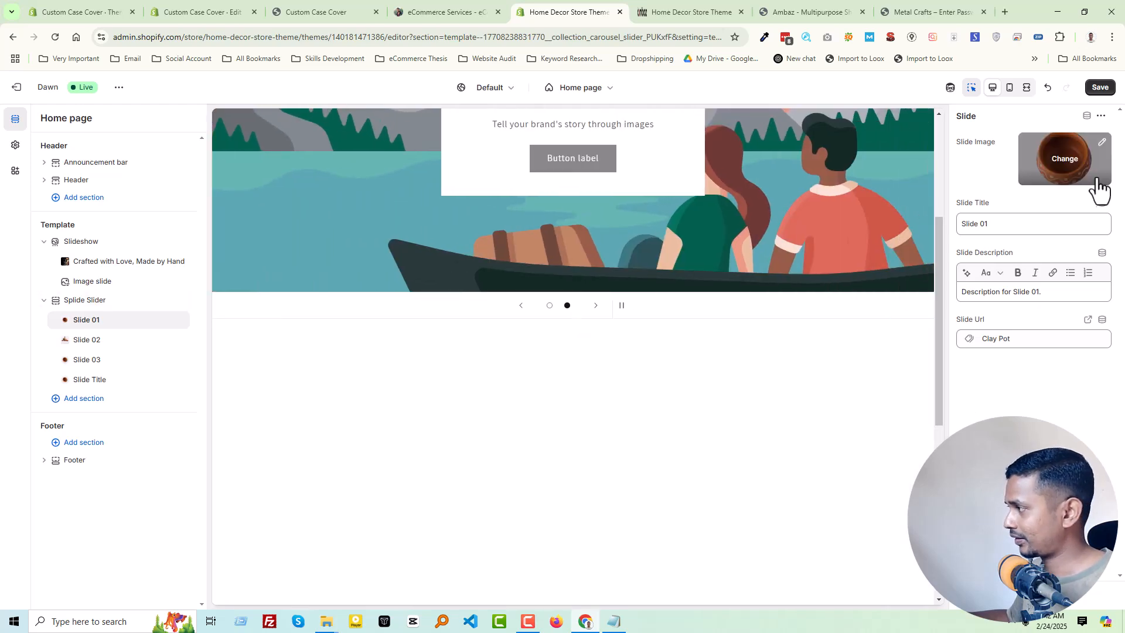
click(1101, 88)
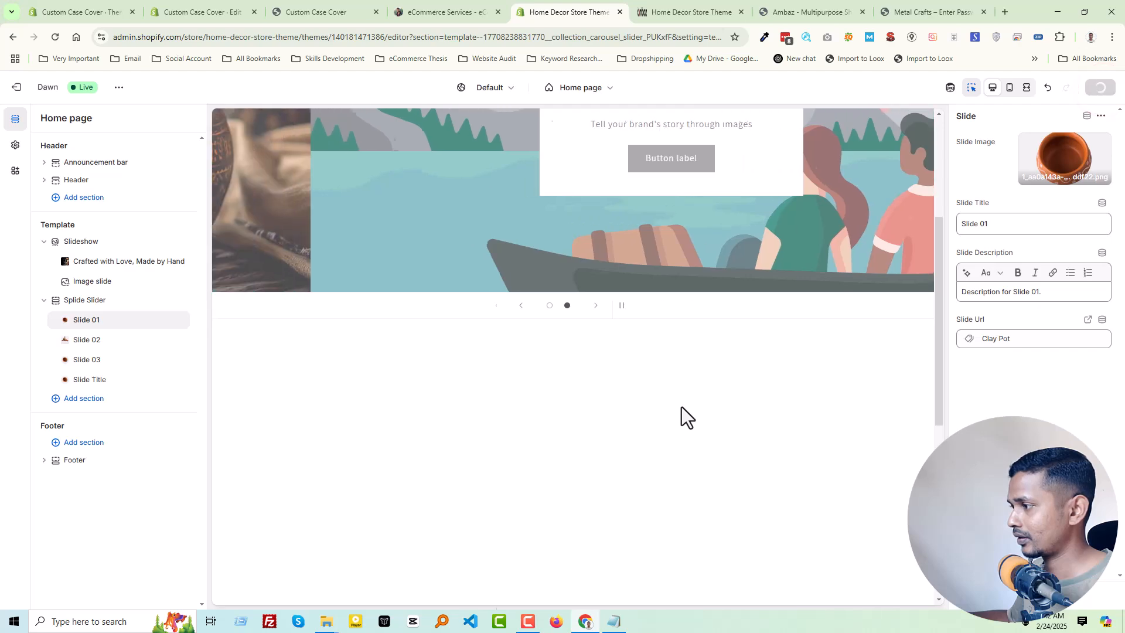
- Reload the Home Decor storefront, test Slide 01's link, and return to the home page
click(667, 6)
right_click(237, 498)
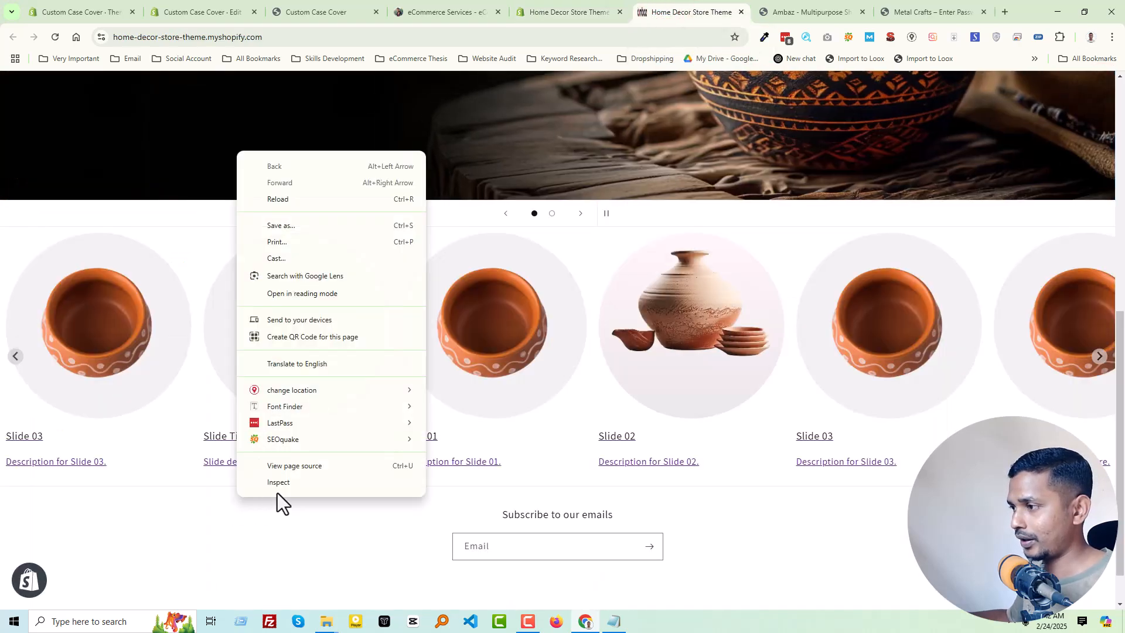
click(299, 199)
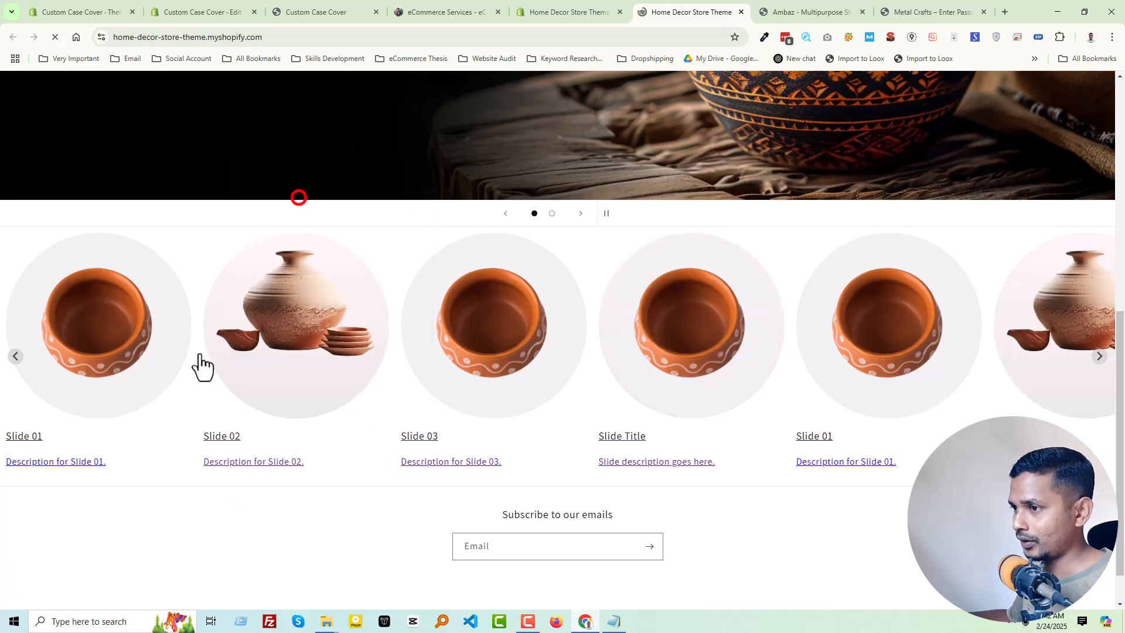
click(100, 351)
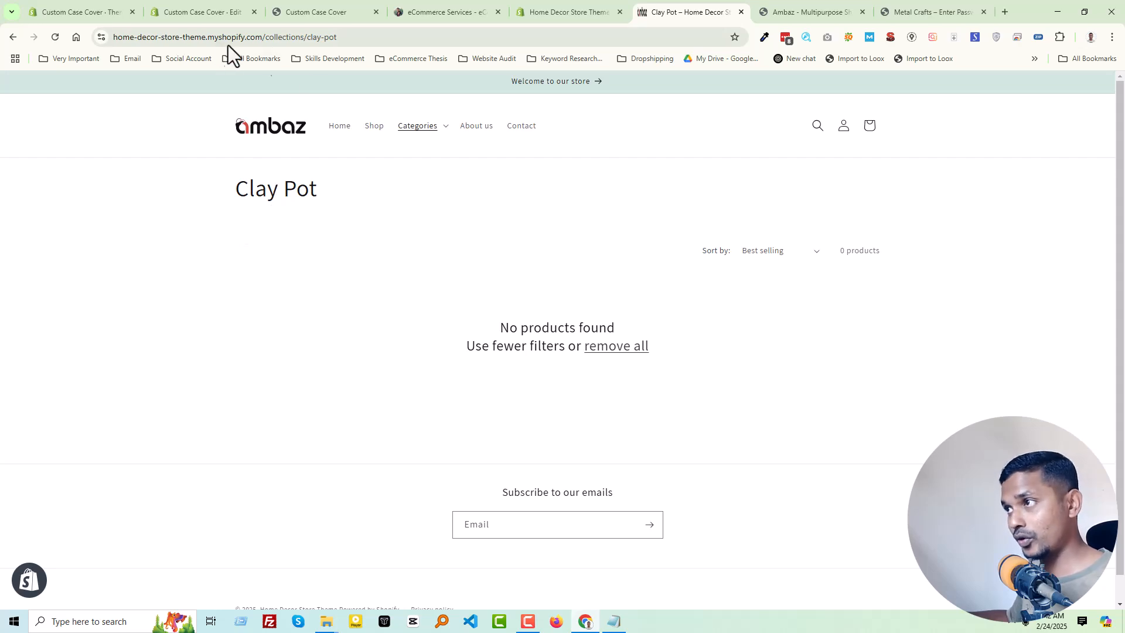
click(261, 135)
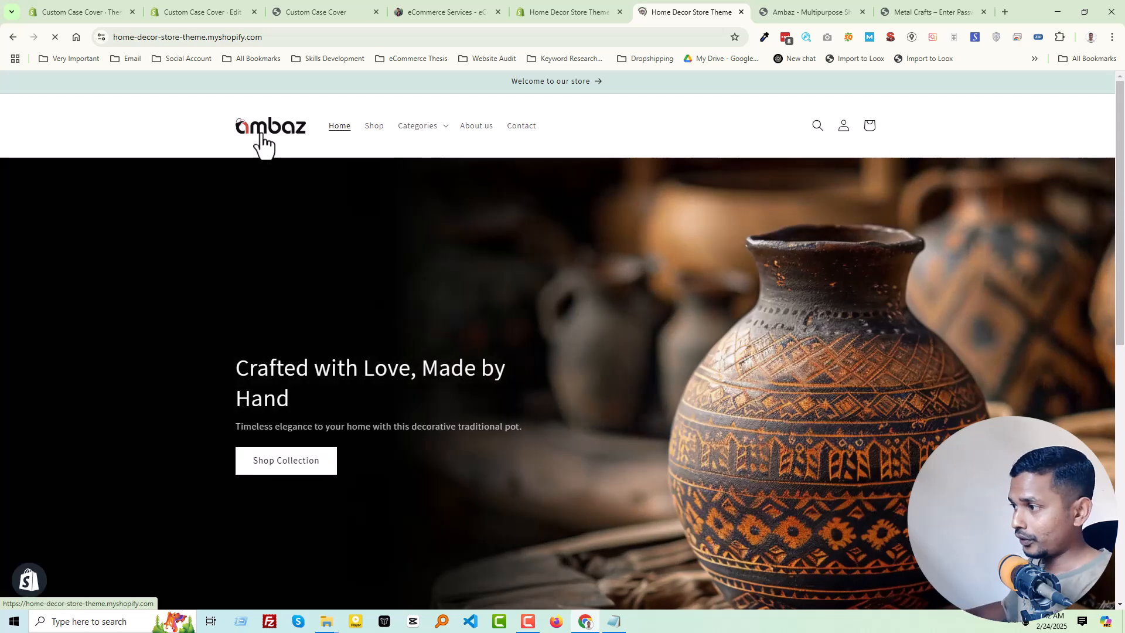
- Examine the collection carousel on the storefront home page and test swiping its slides, checking it against the theme editor preview
scroll(815, 305, down, 8)
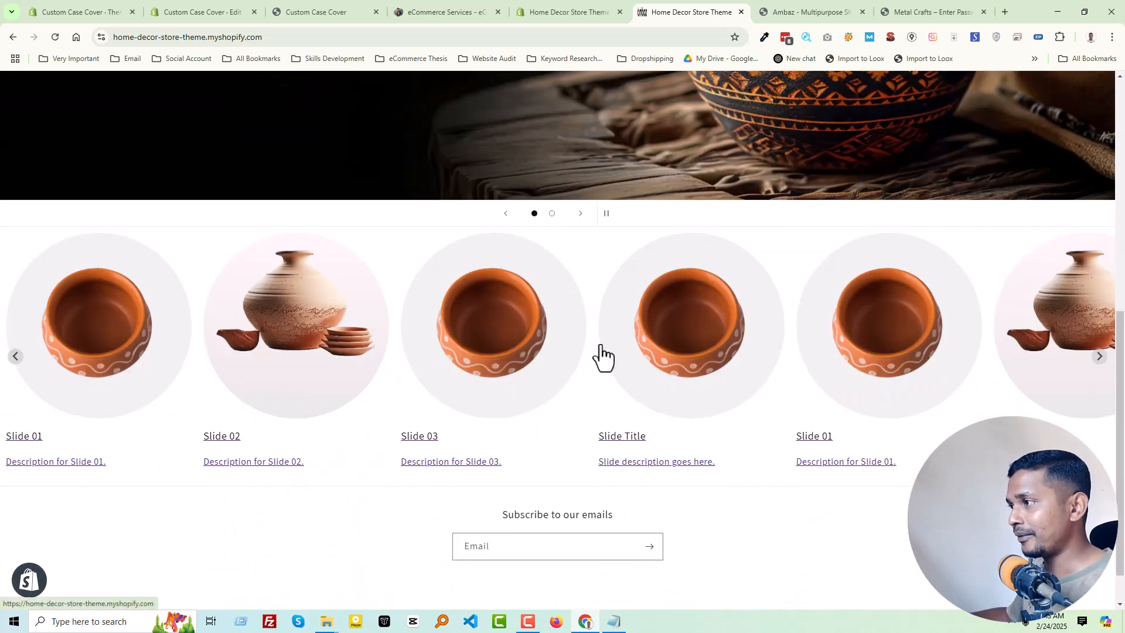
scroll(603, 351, up, 2)
scroll(562, 328, up, 6)
scroll(497, 346, down, 9)
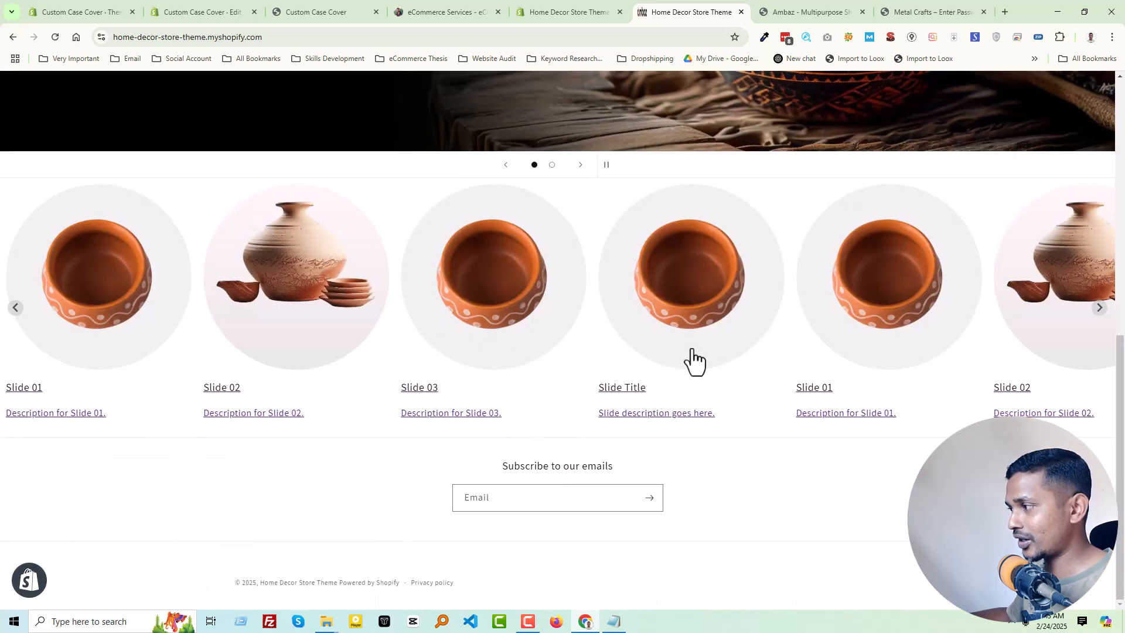
scroll(644, 375, up, 3)
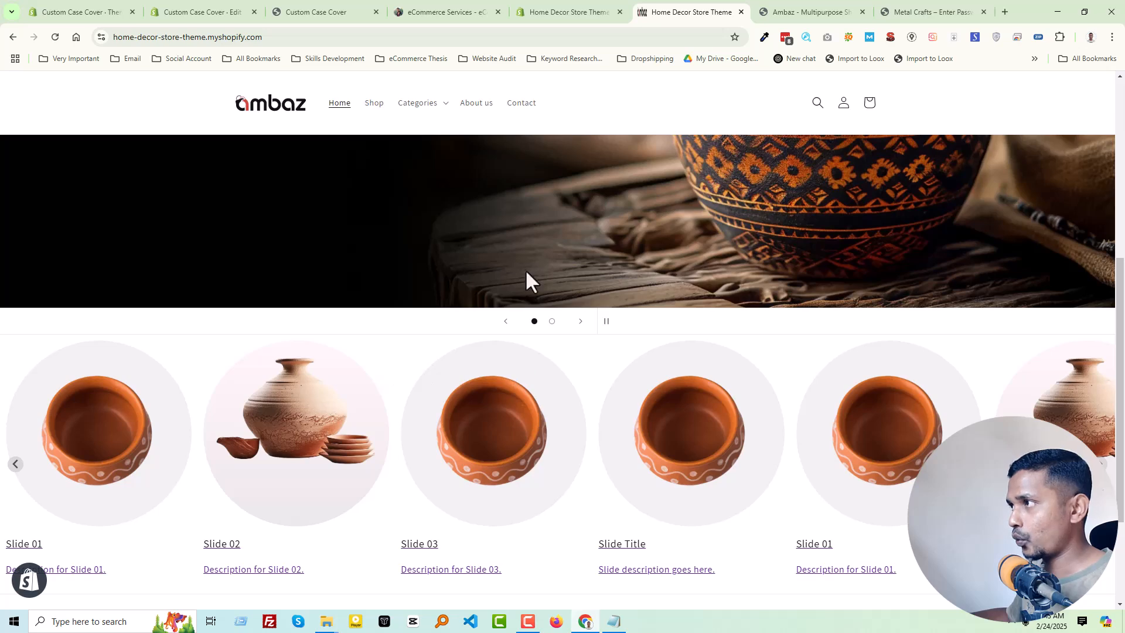
click(559, 12)
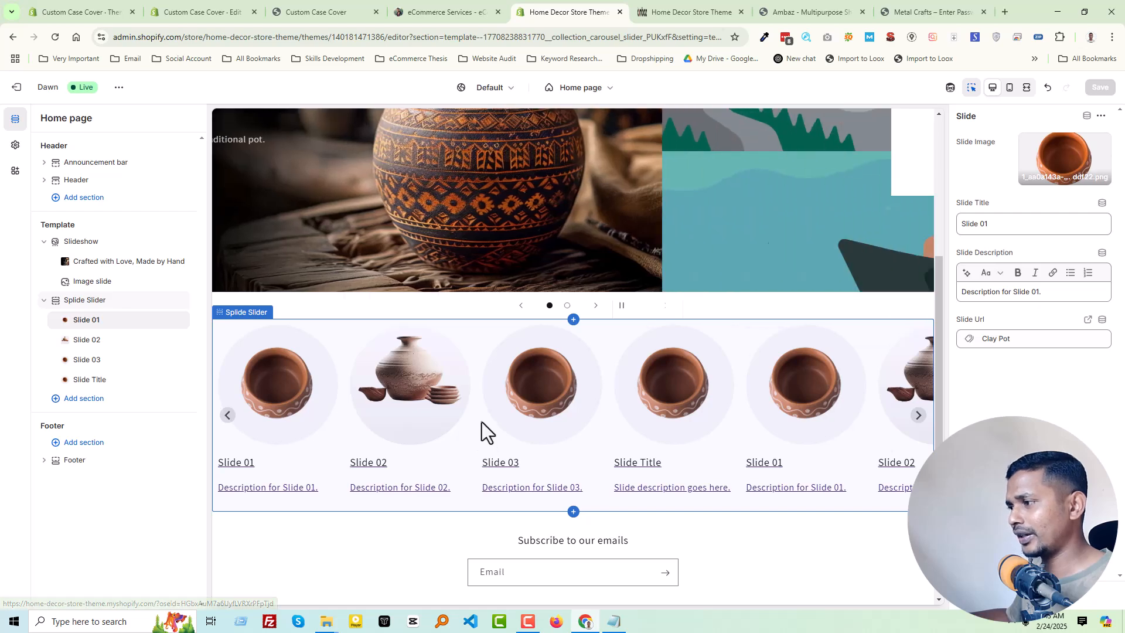
click(691, 12)
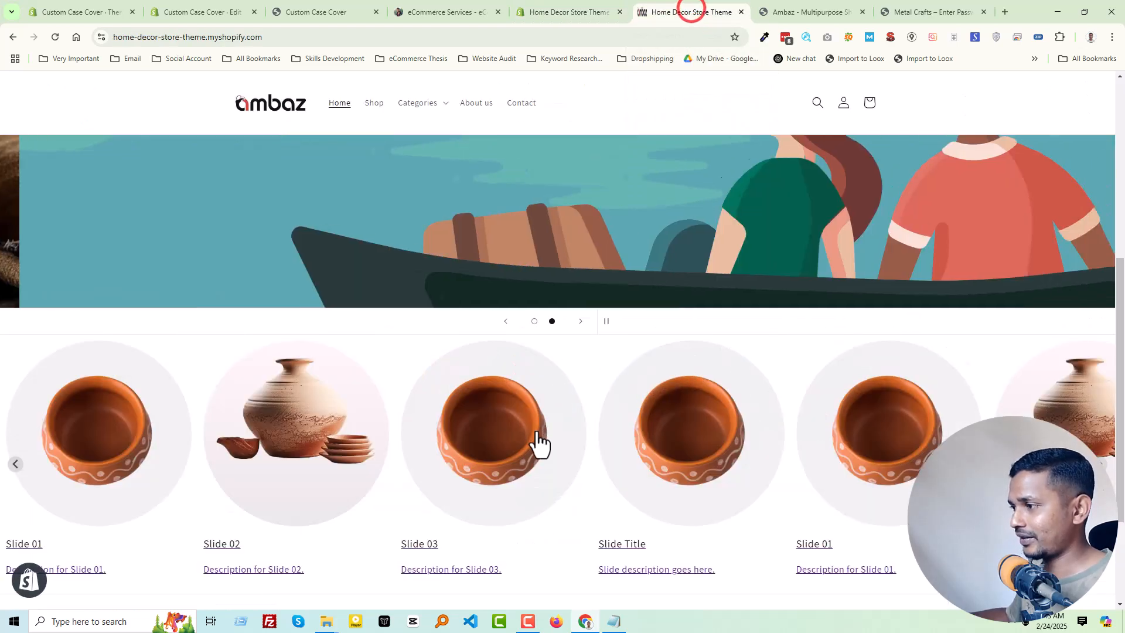
drag(823, 463, 342, 468)
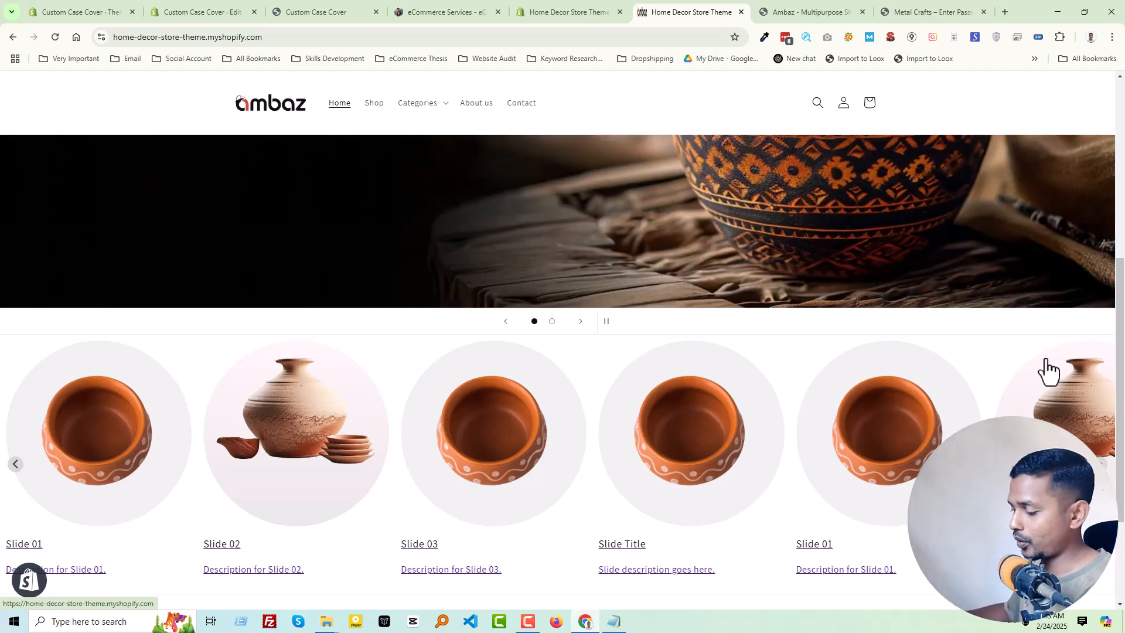
scroll(472, 340, down, 1)
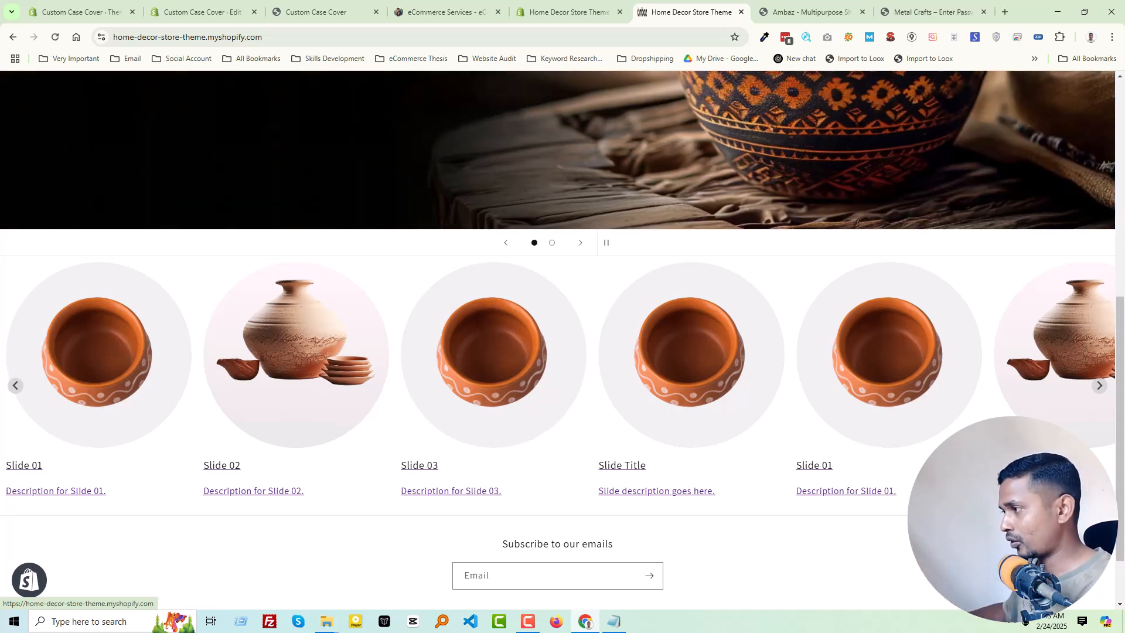
drag(934, 345, 740, 363)
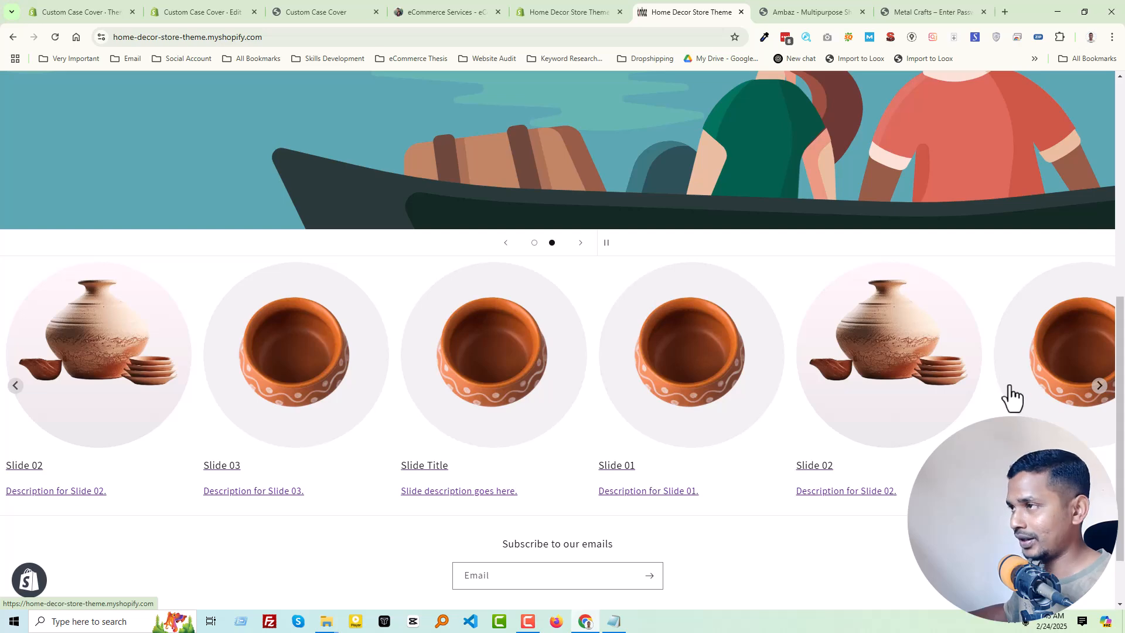
- Examine the Shop by collection carousel on the Ambaz demo store for comparison, moving its slides backward
click(560, 9)
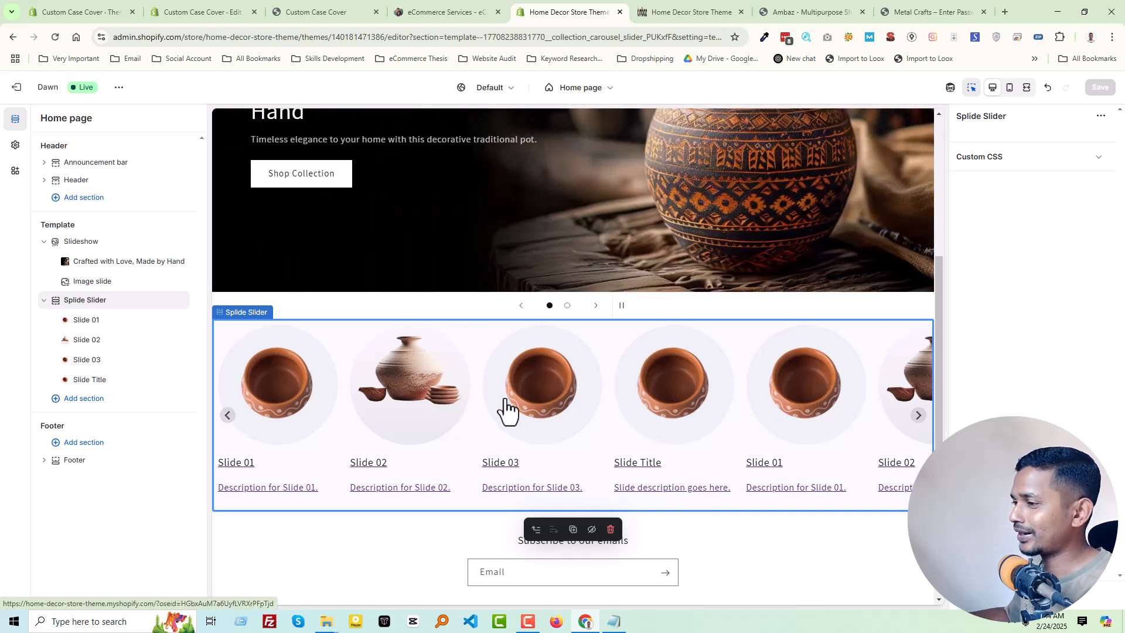
click(648, 7)
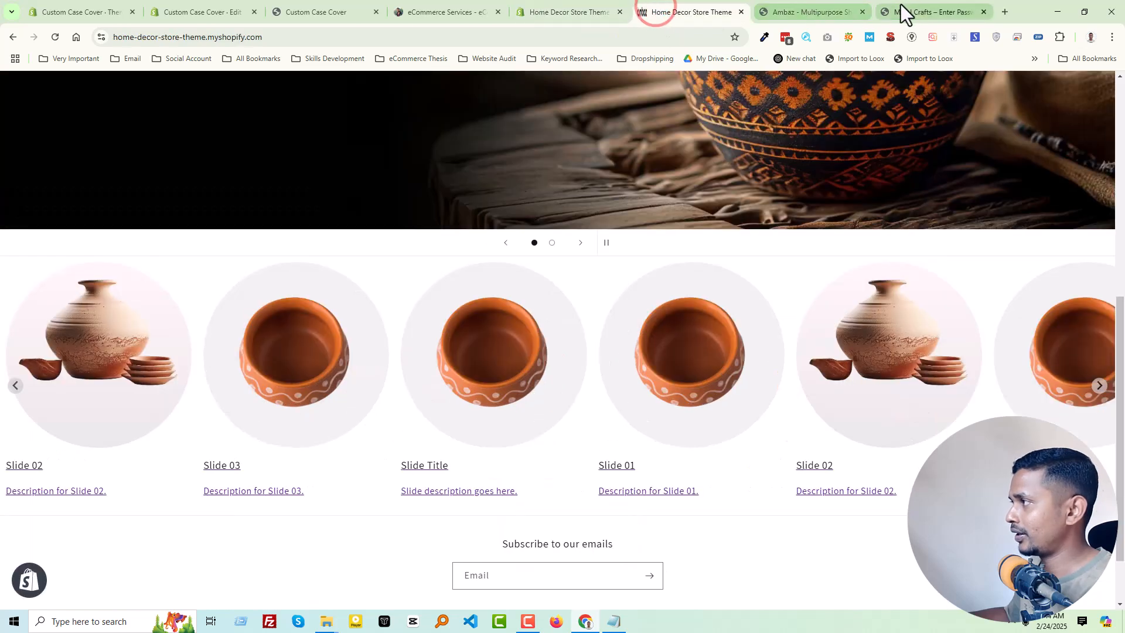
click(908, 9)
click(794, 9)
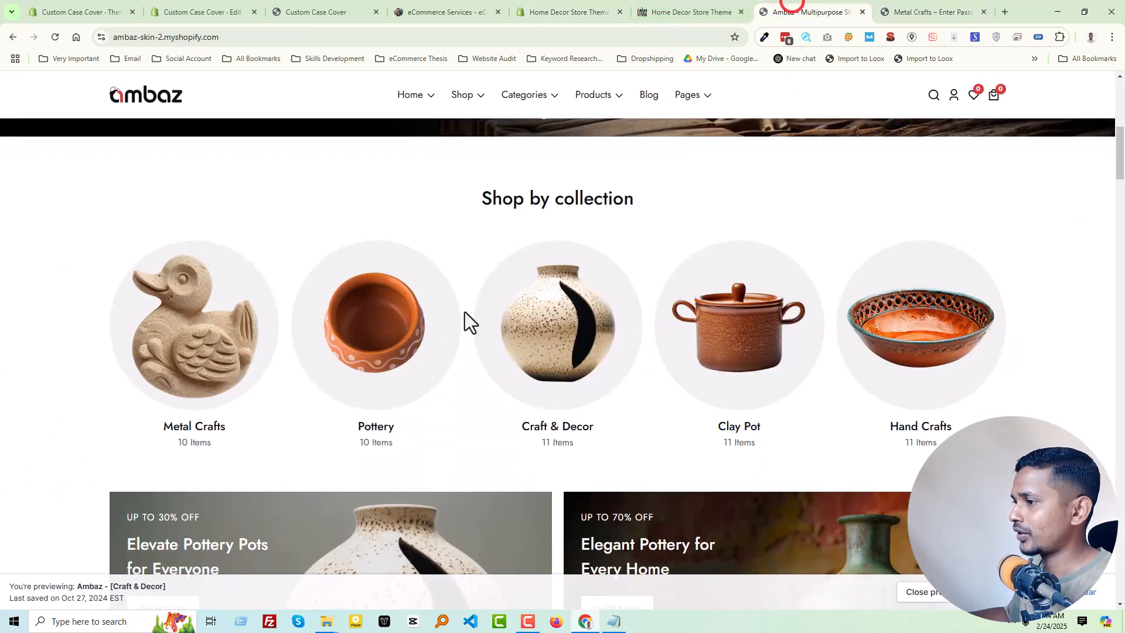
click(123, 326)
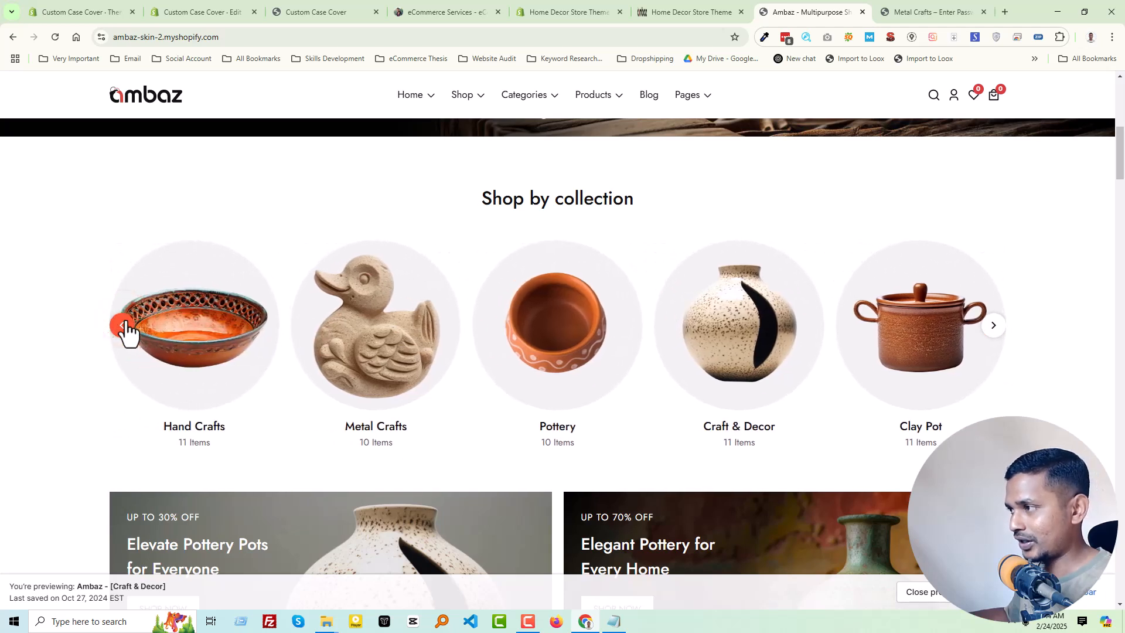
click(123, 326)
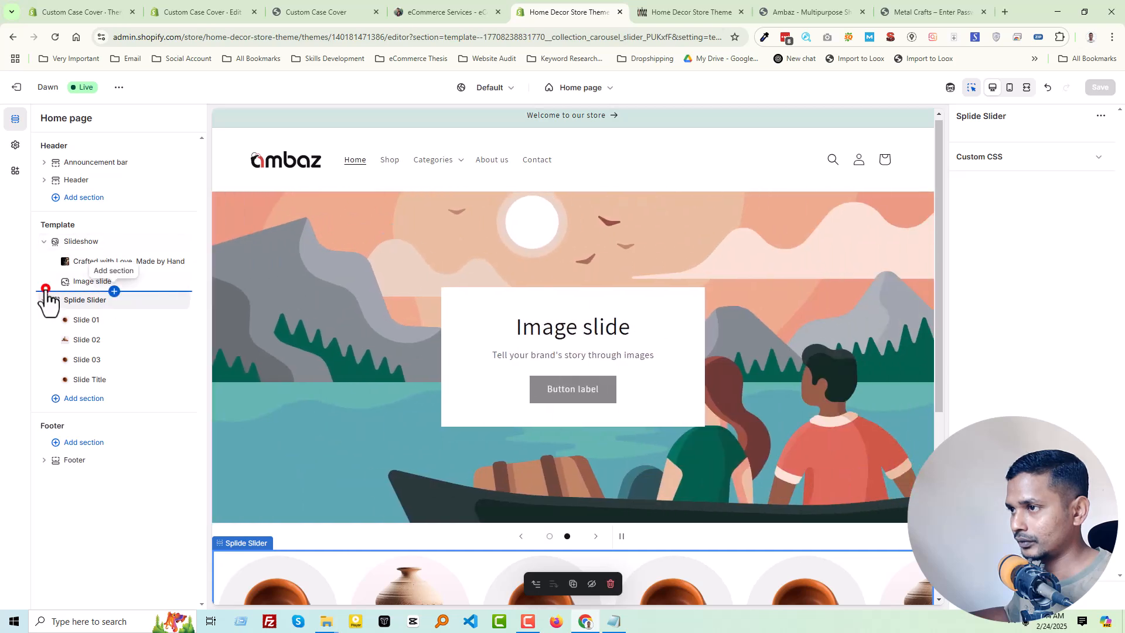
- Add a Rich text section above the Splide Slider on the Home Decor home page with the heading "Shop by collection"
click(45, 290)
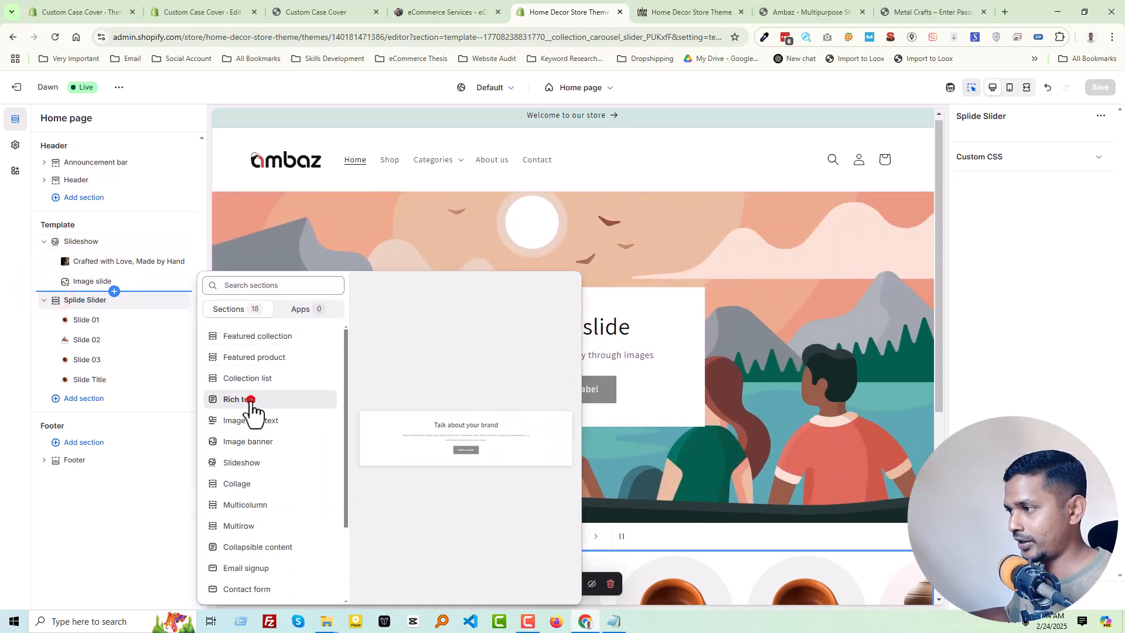
click(251, 401)
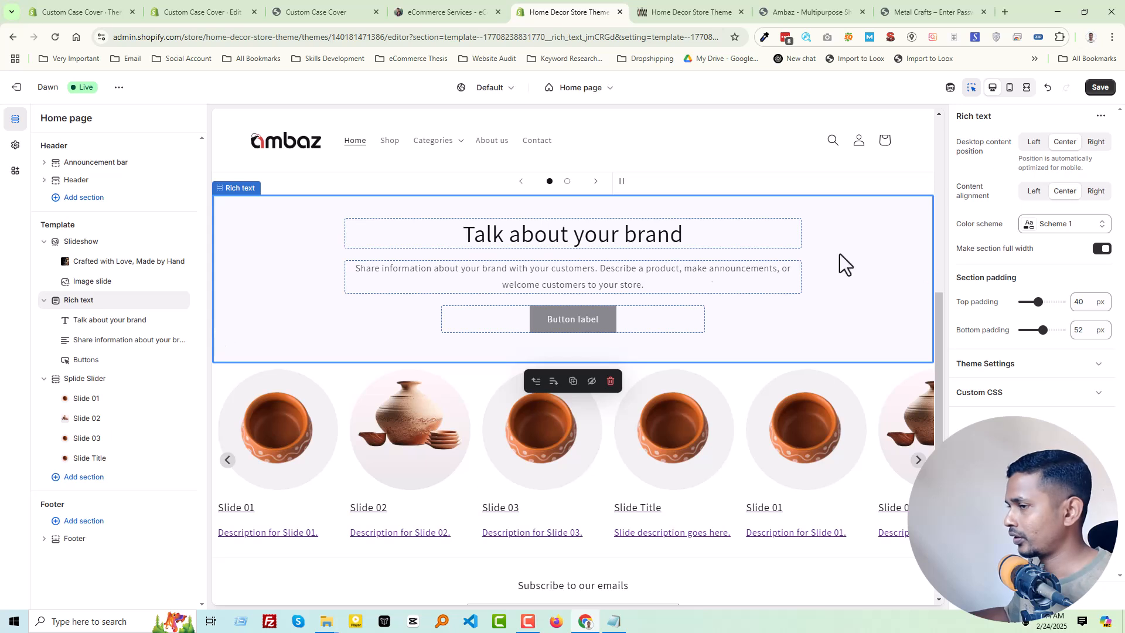
click(111, 320)
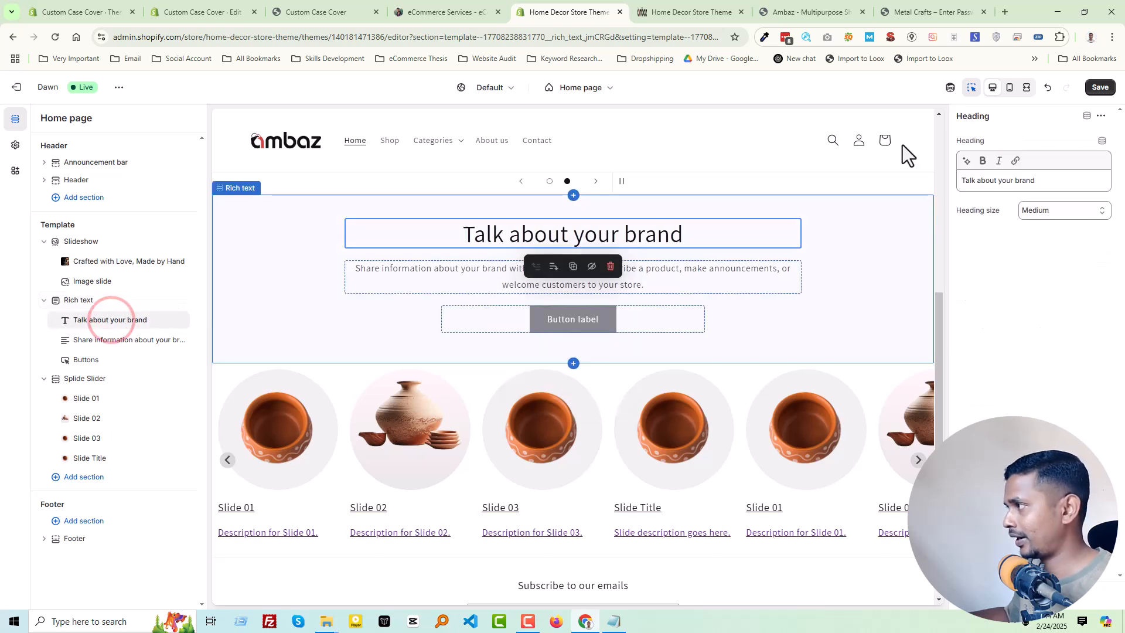
triple_click(1002, 182)
text(Shop by collection)
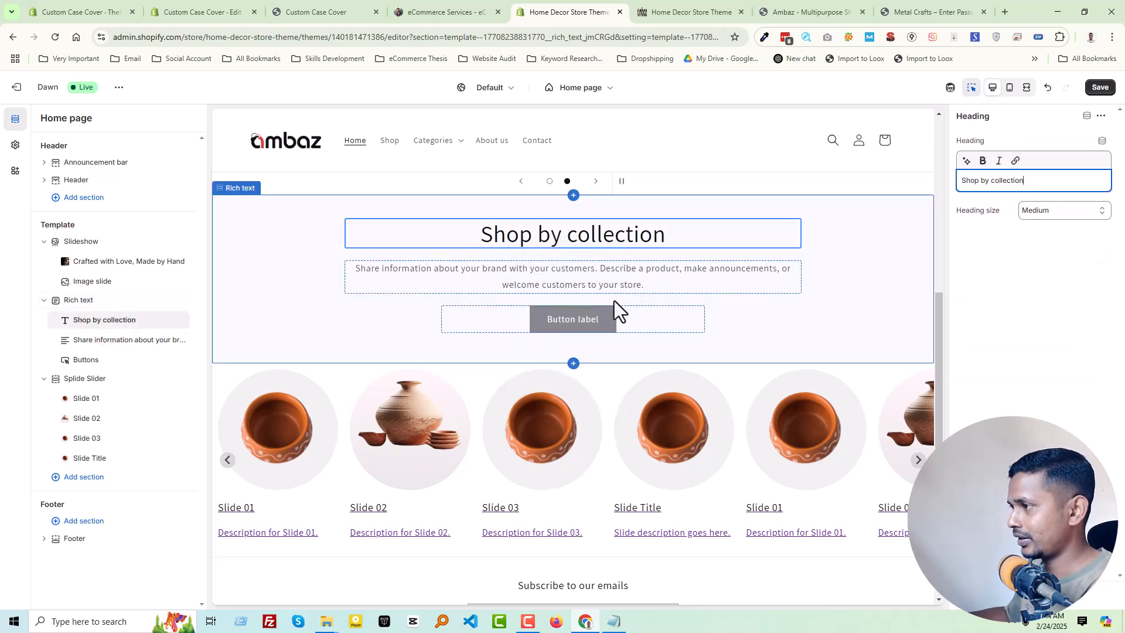
- Remove the description text and buttons from the Rich text section and save the theme
click(165, 340)
click(165, 339)
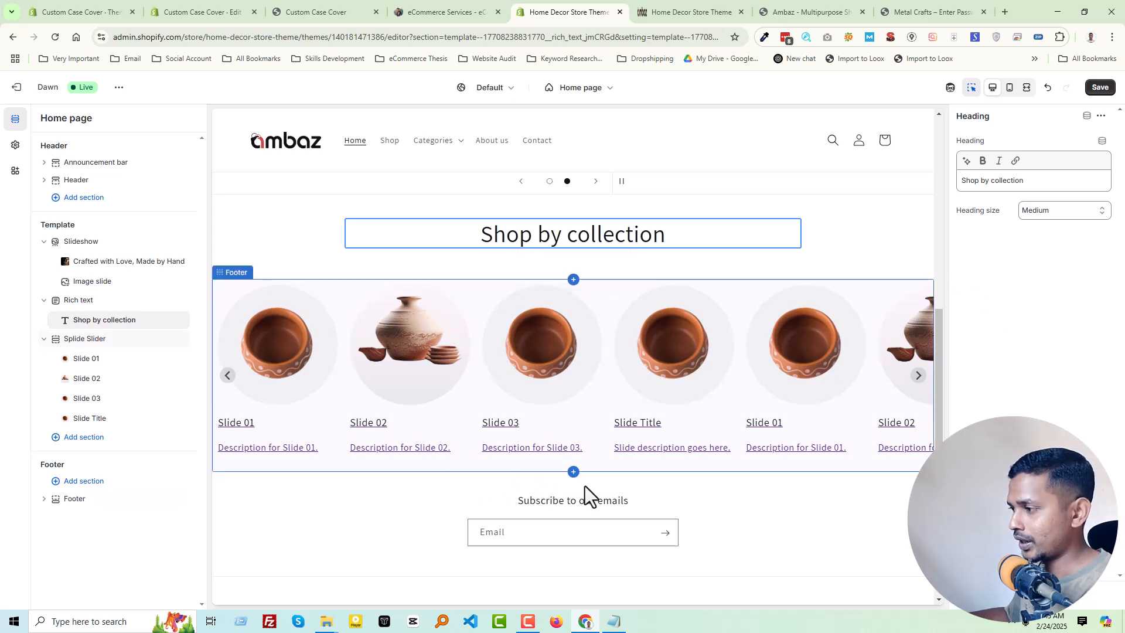
scroll(574, 472, down, 1)
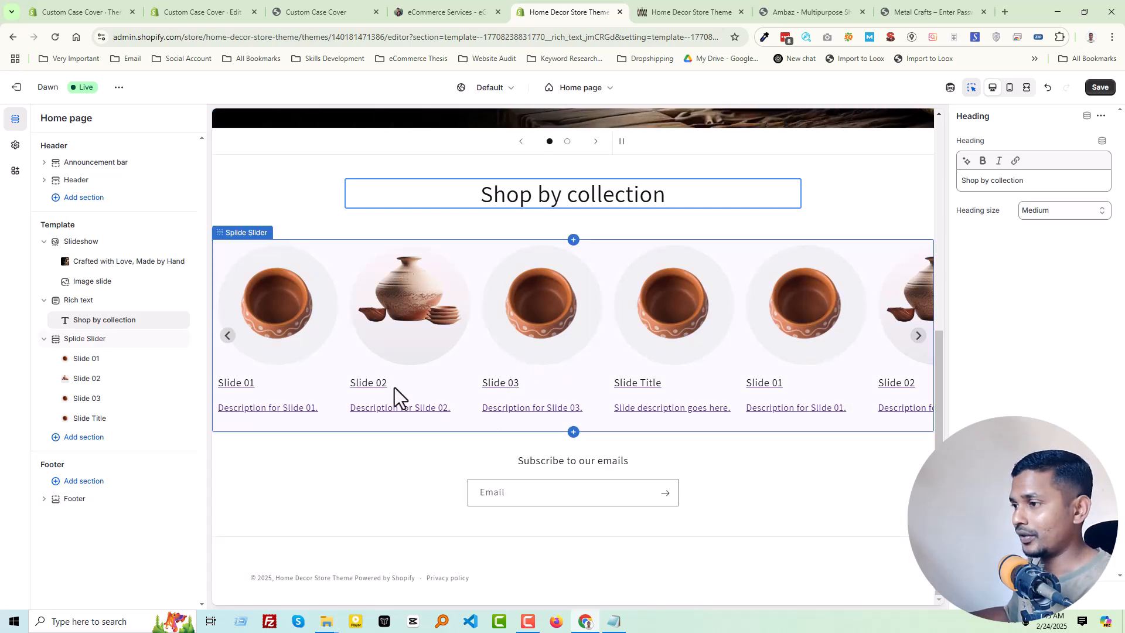
click(1095, 89)
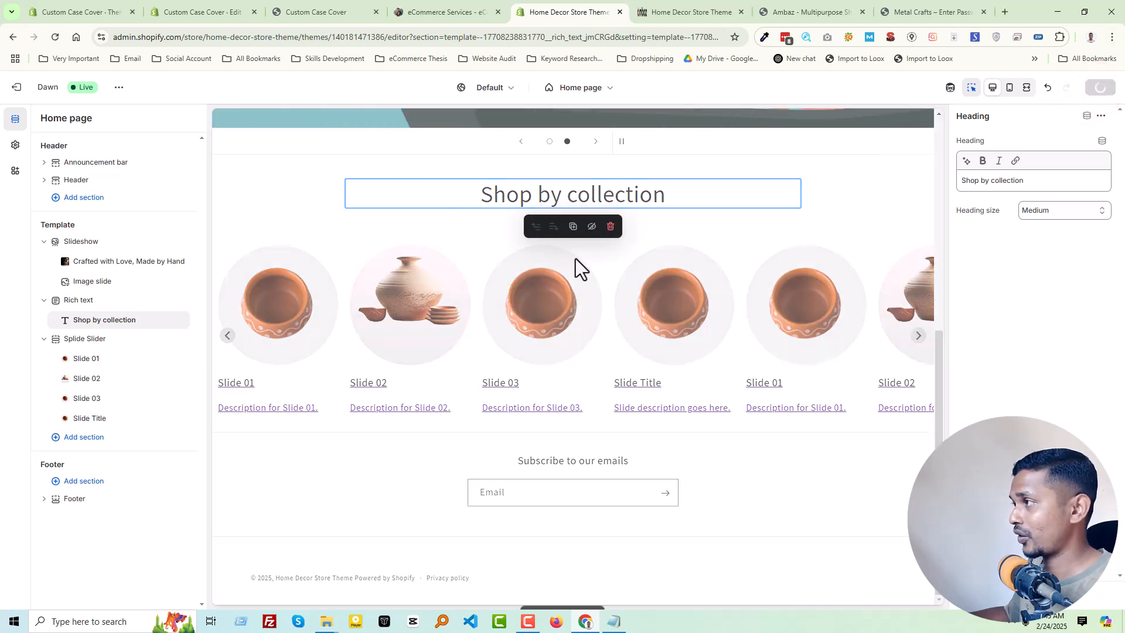
- Review the Ambaz demo store's Shop by collection heading and the promotional banners below its carousel
click(803, 12)
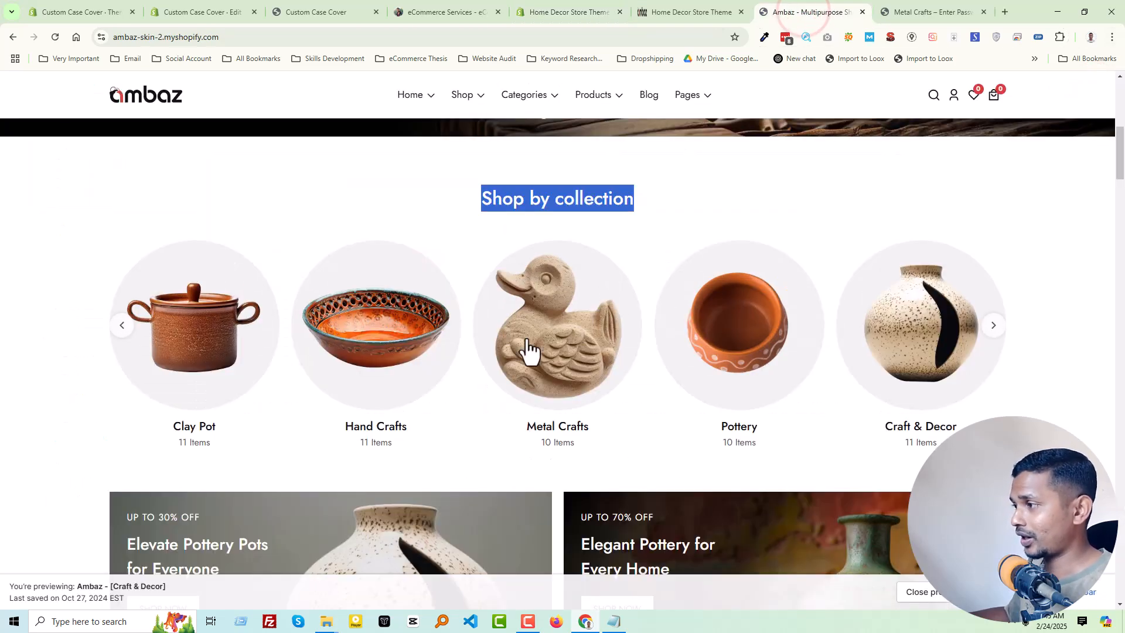
click(677, 198)
scroll(683, 200, down, 4)
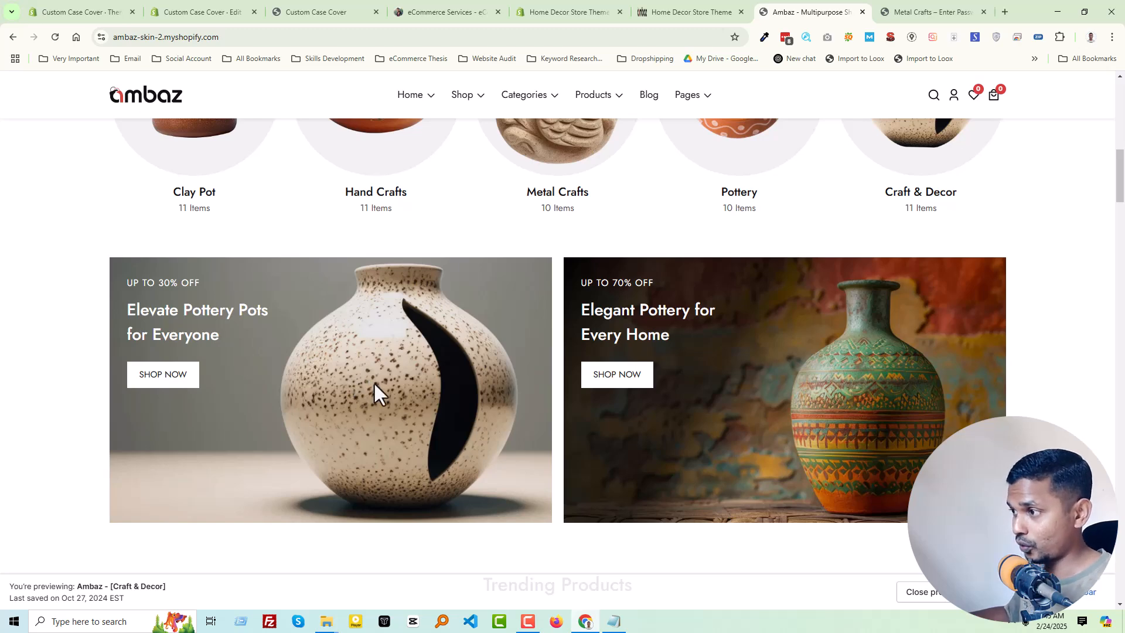
scroll(798, 394, down, 1)
scroll(795, 385, up, 1)
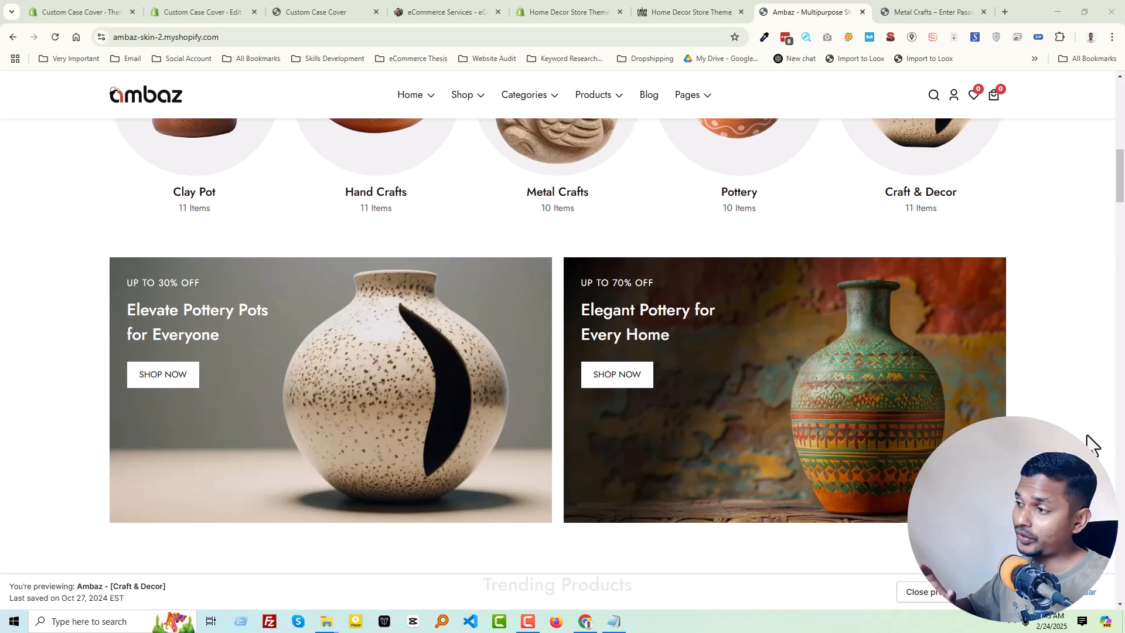
- Look over the Shop by collection carousel on the Ambaz demo store's home page again
scroll(1089, 434, up, 5)
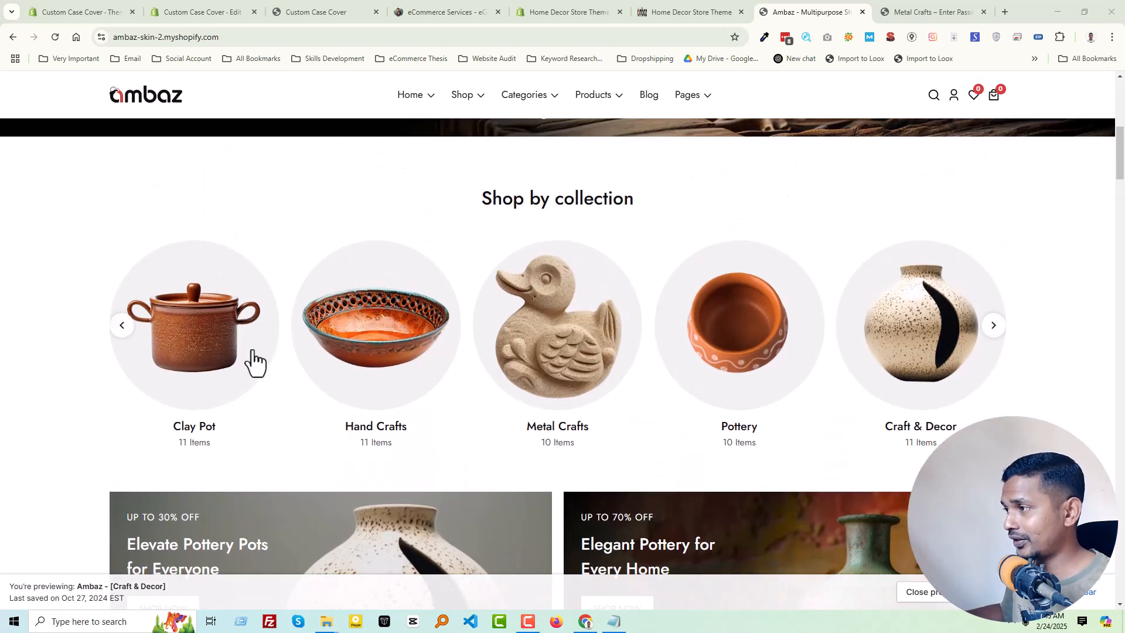
scroll(469, 364, up, 3)
scroll(585, 378, down, 2)
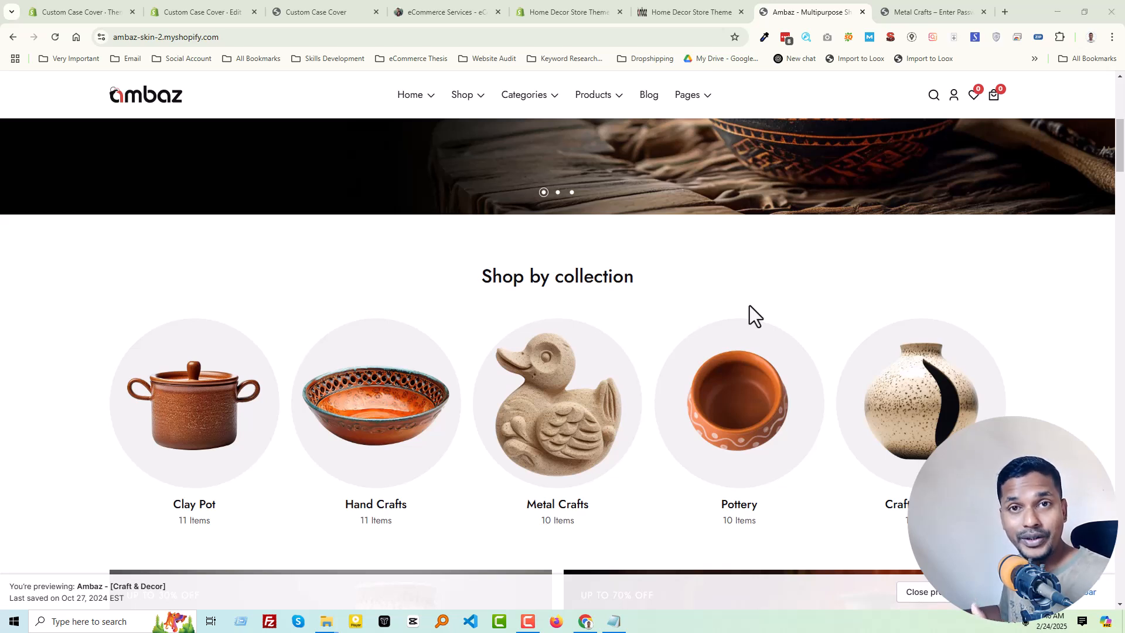
scroll(675, 260, up, 1)
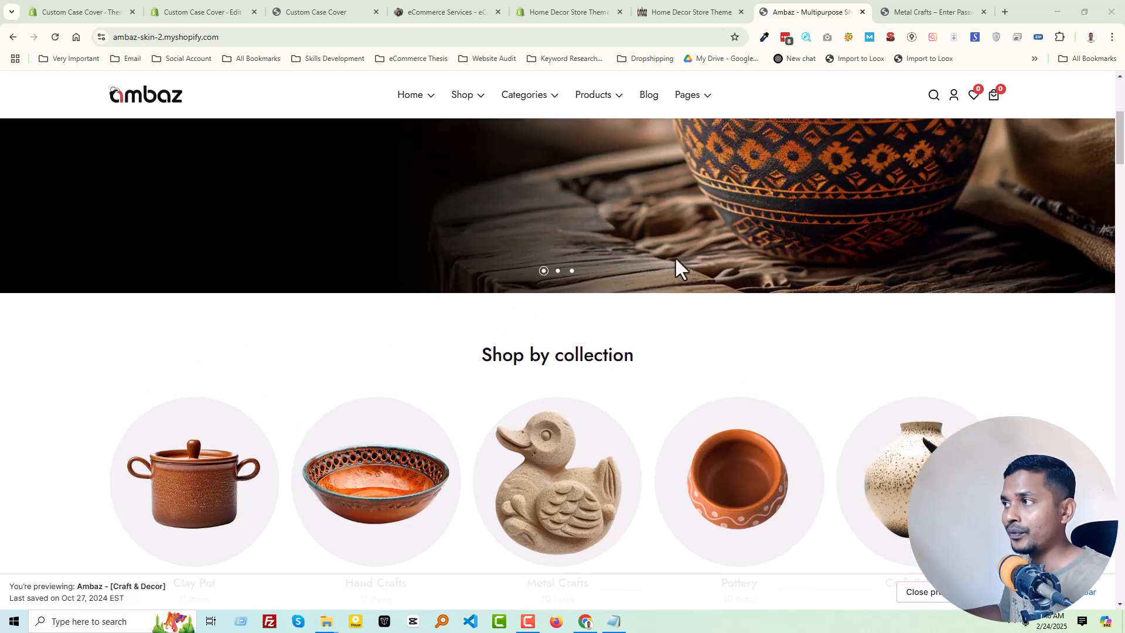
- Switch to the eCommerce Thesis site, go to its home page and open the Contact Me page
click(455, 12)
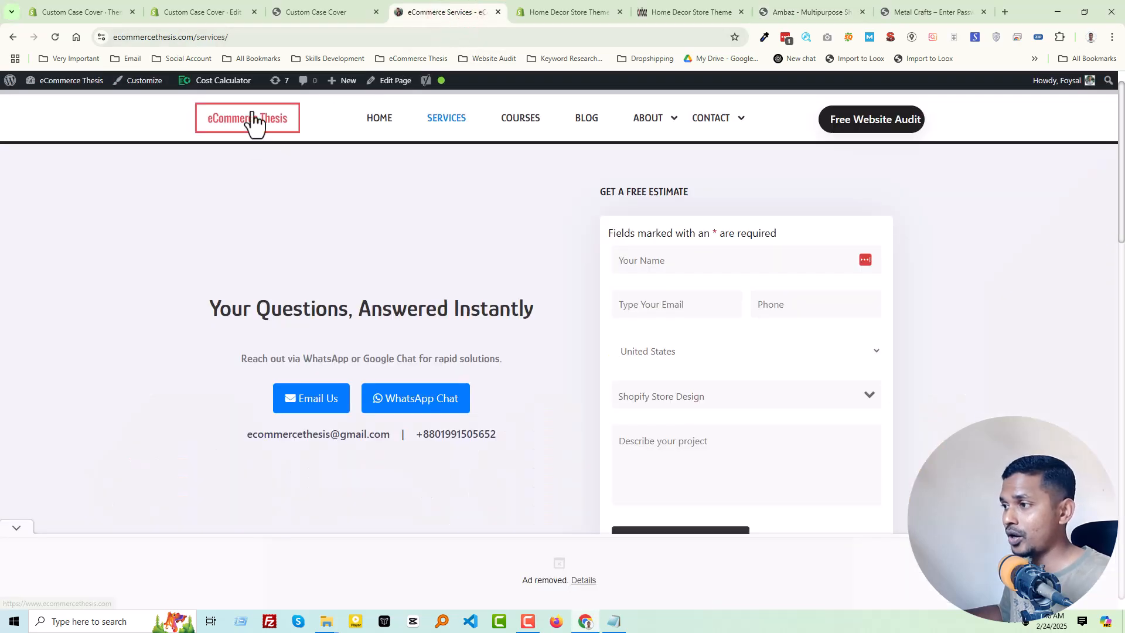
click(254, 120)
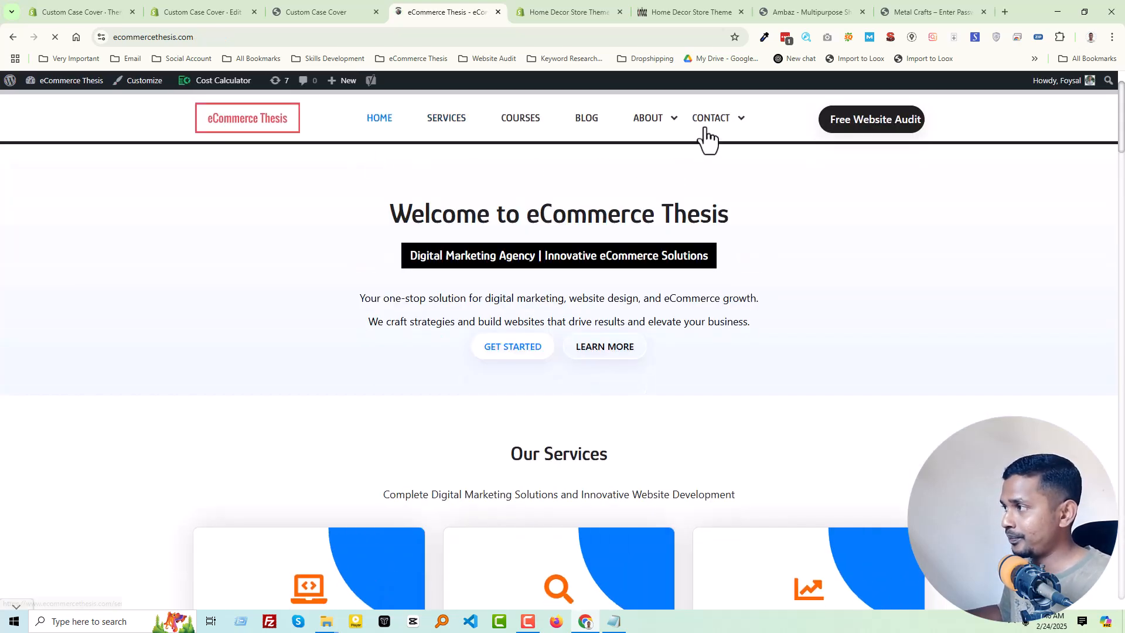
click(715, 119)
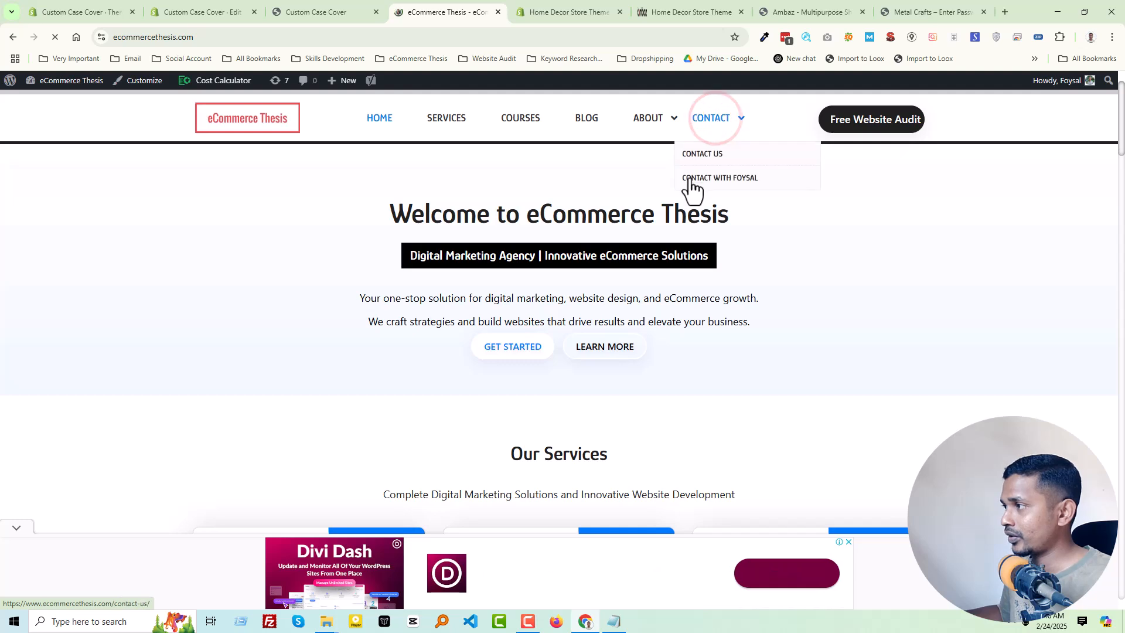
click(702, 161)
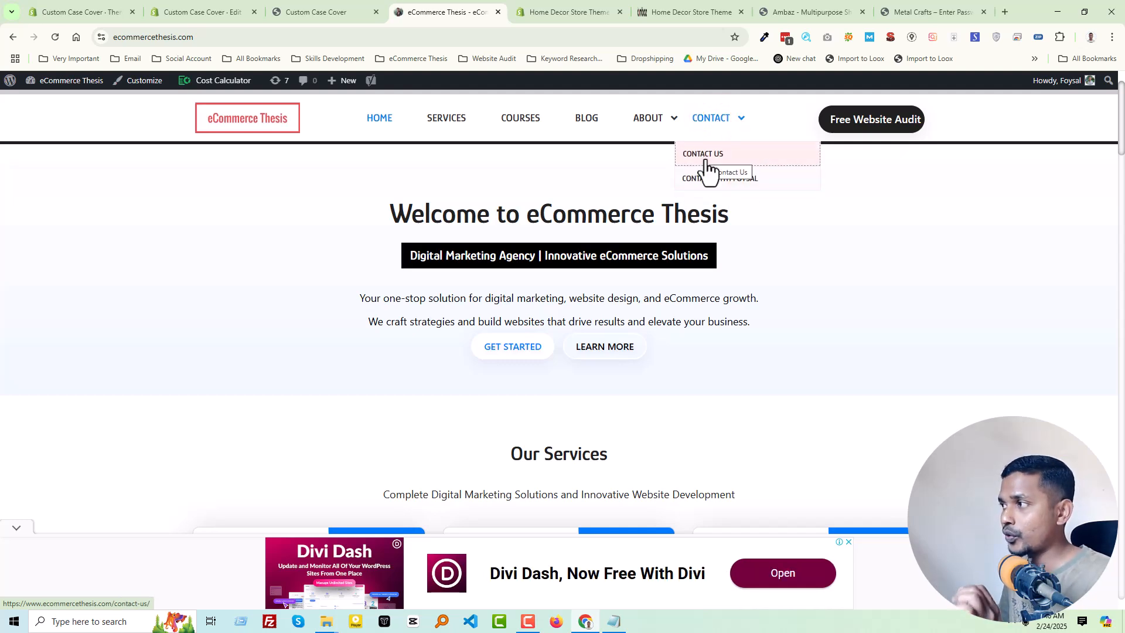
click(701, 180)
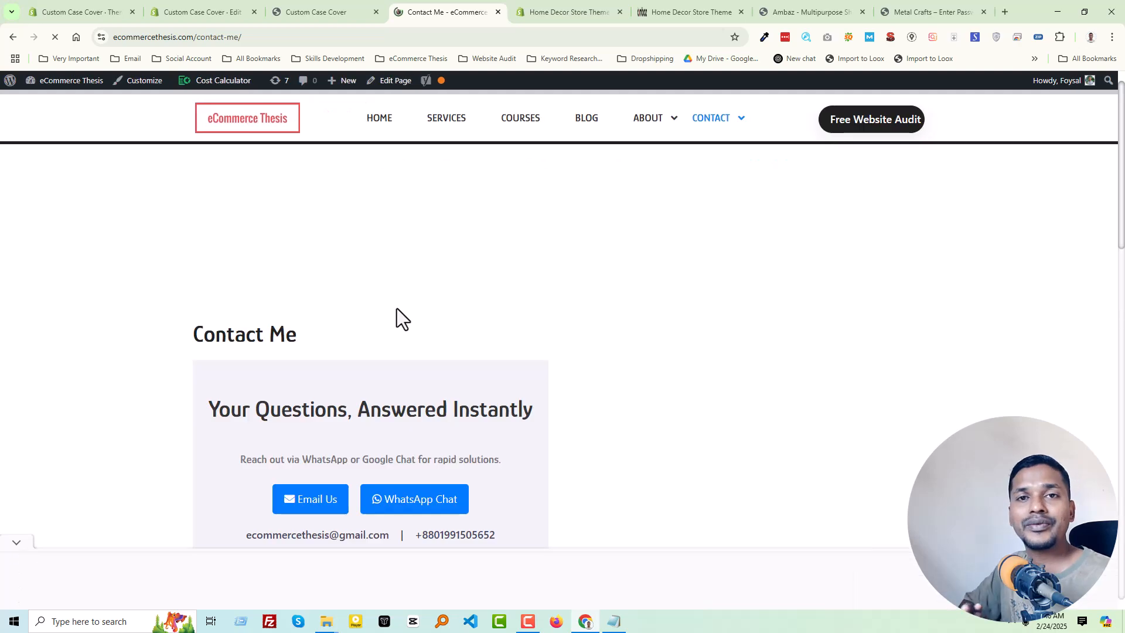
- Examine the contact options and the free estimate form on the eCommerce Thesis Contact Me page
scroll(437, 334, down, 4)
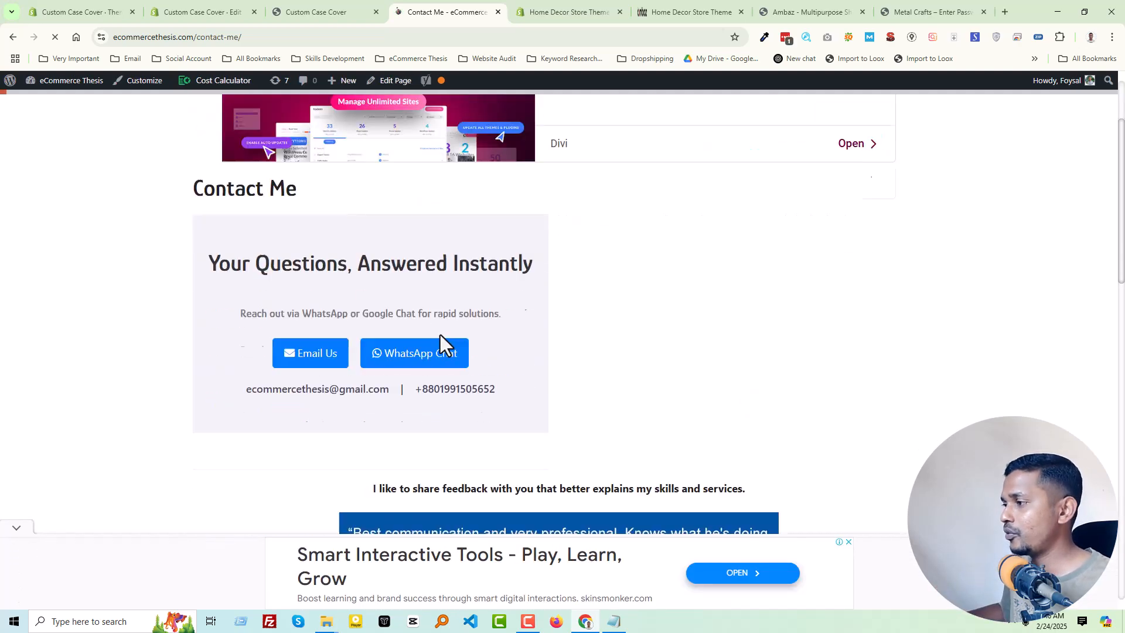
scroll(674, 351, up, 3)
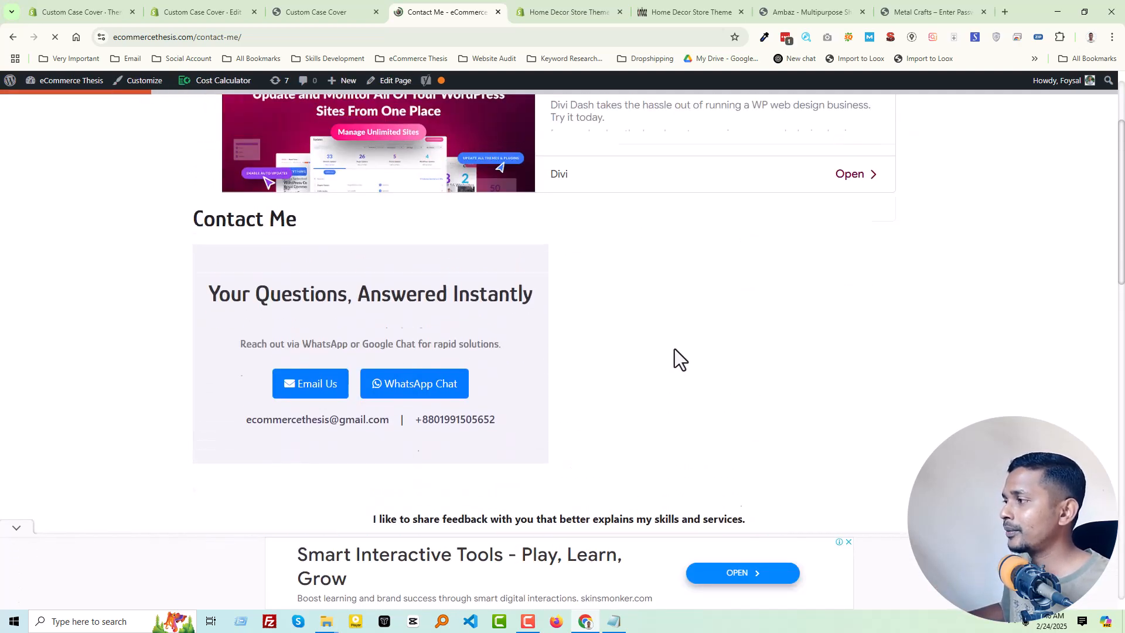
scroll(586, 369, down, 3)
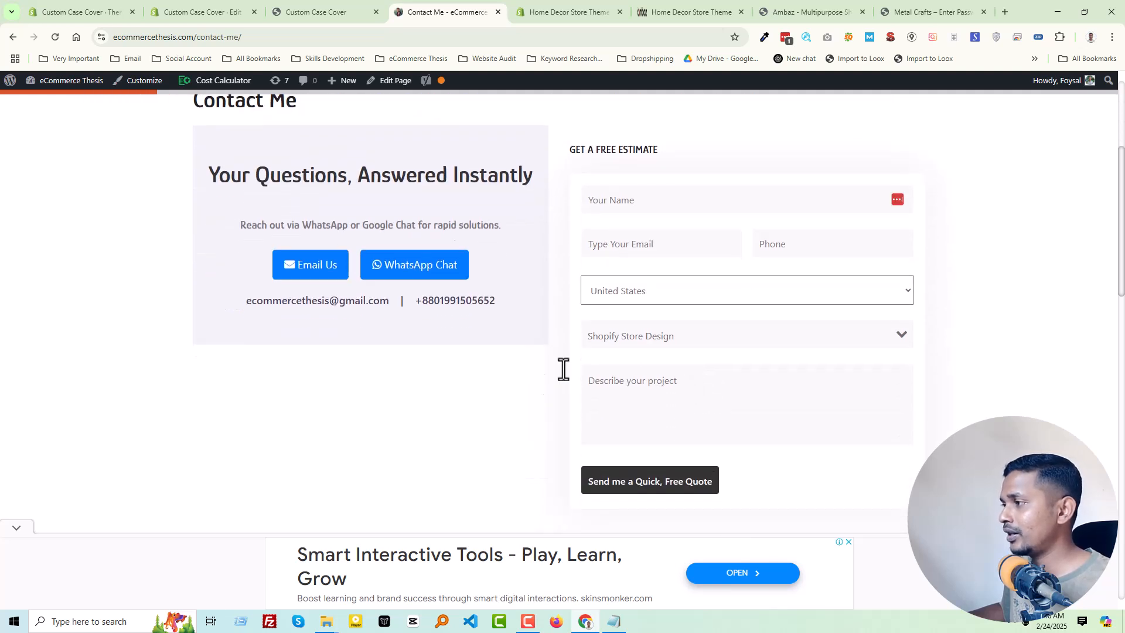
scroll(558, 349, up, 1)
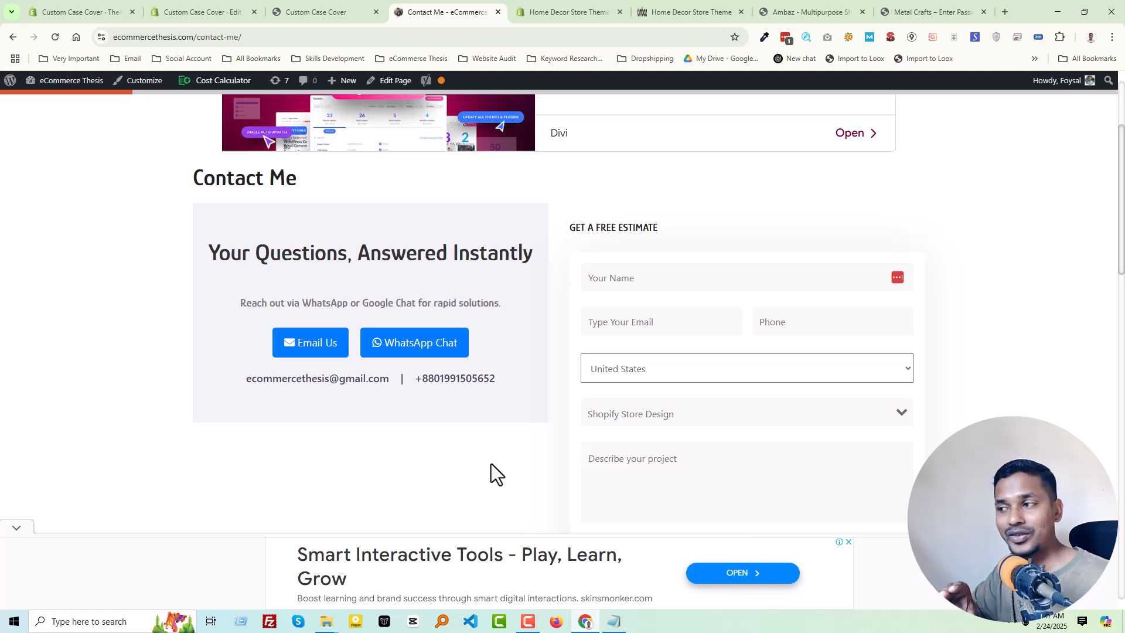
drag(422, 378, 477, 407)
click(471, 397)
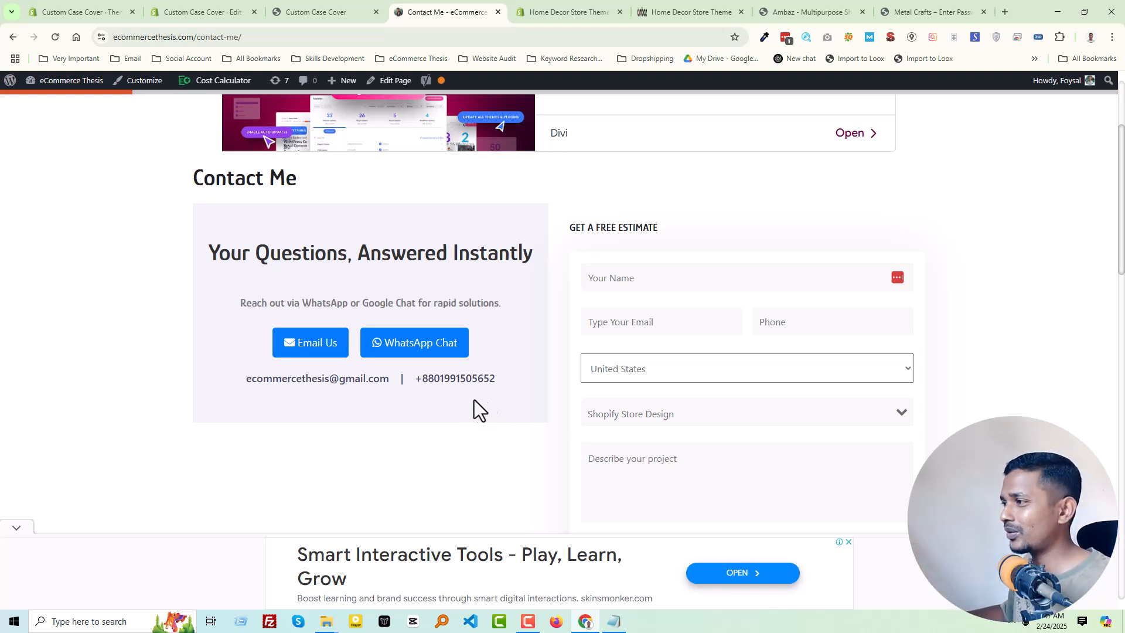
scroll(688, 326, down, 2)
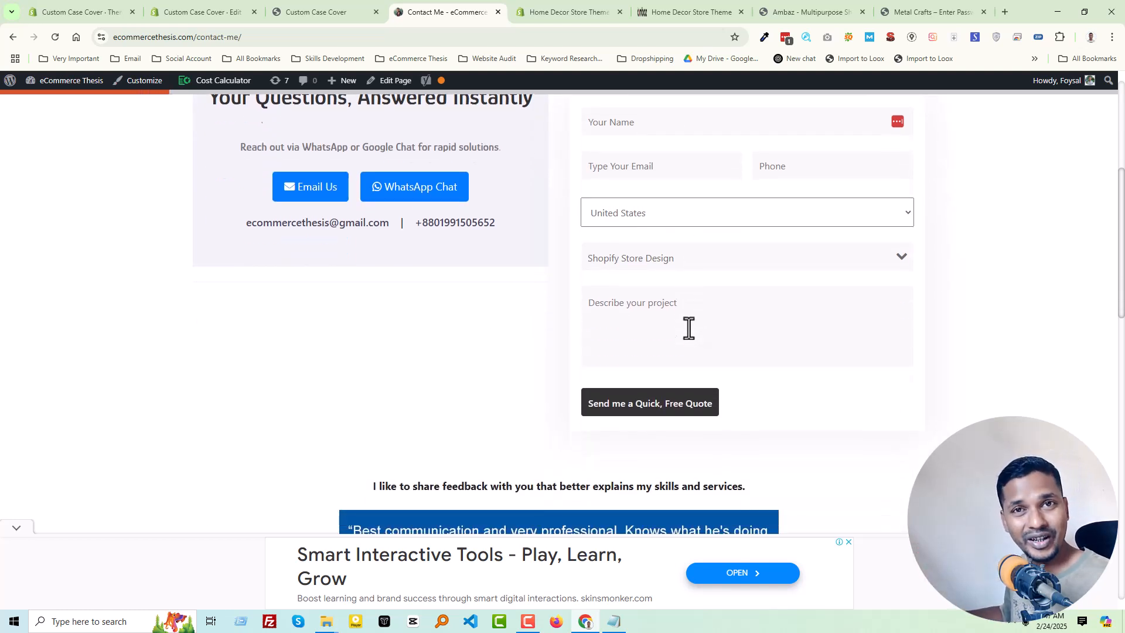
scroll(531, 352, up, 1)
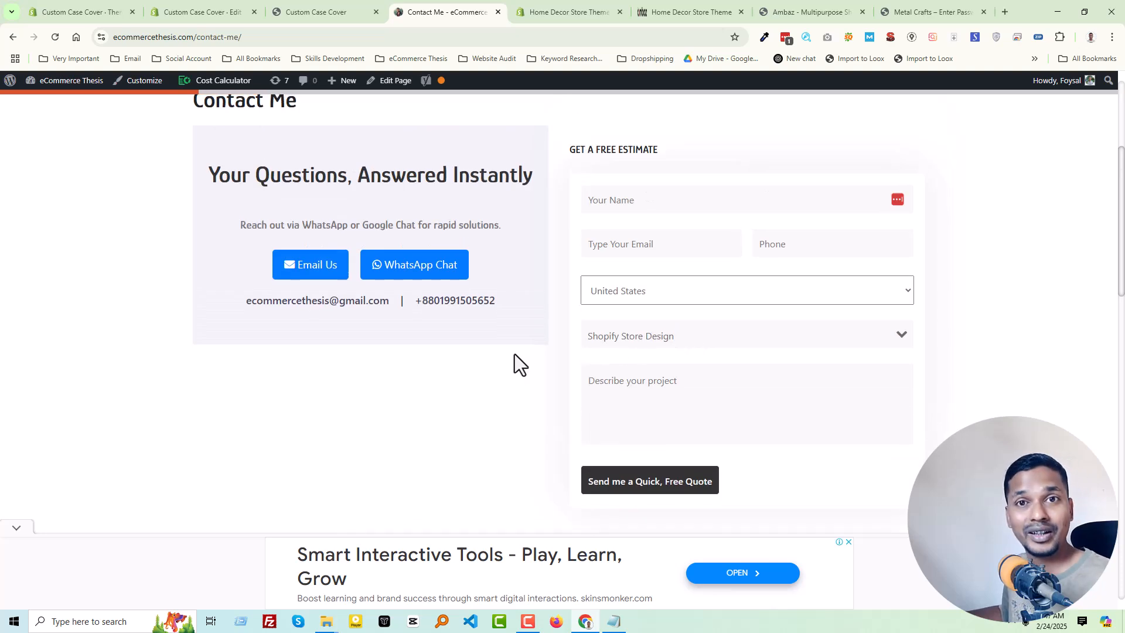
scroll(515, 353, up, 4)
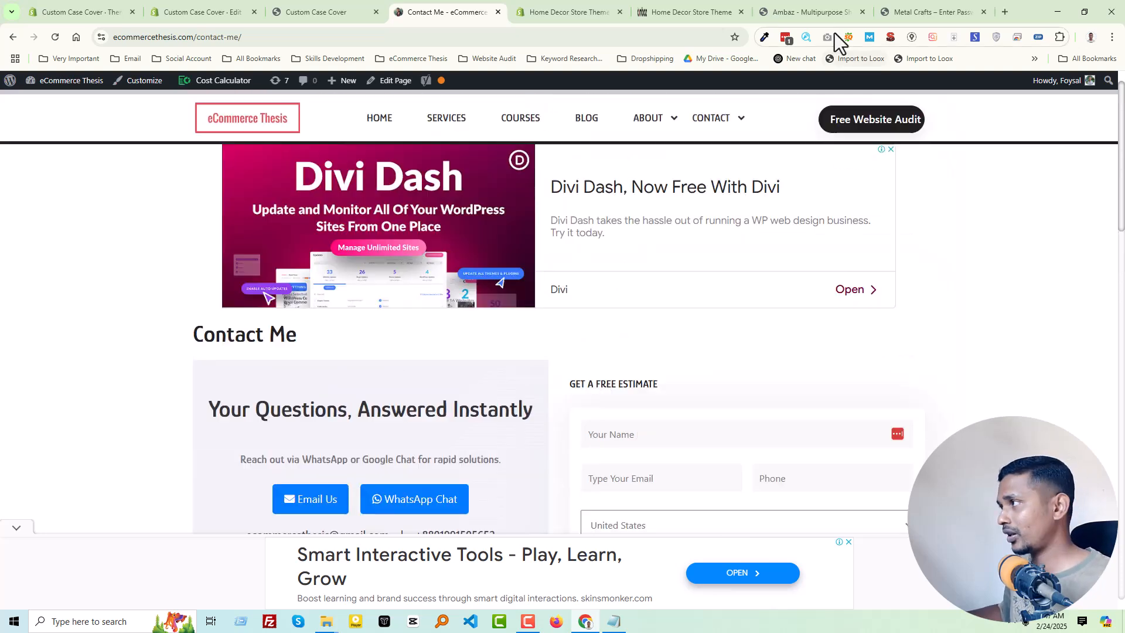
- Compare the Ambaz demo's collection carousel with the Shop by collection section on the Home Decor storefront
click(914, 13)
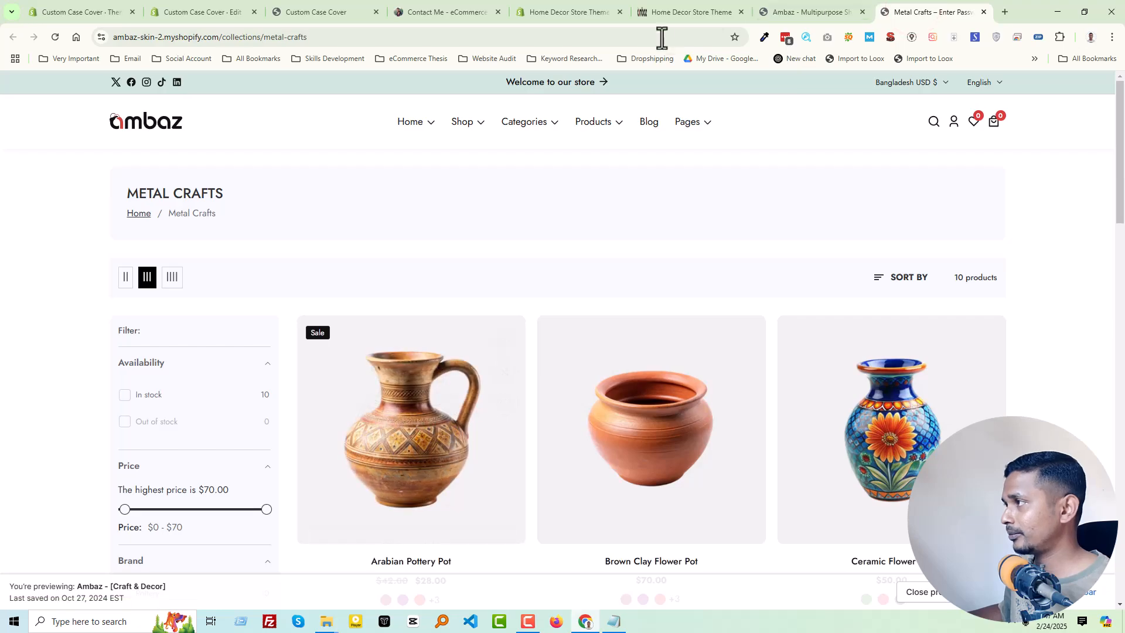
click(788, 5)
scroll(561, 281, down, 10)
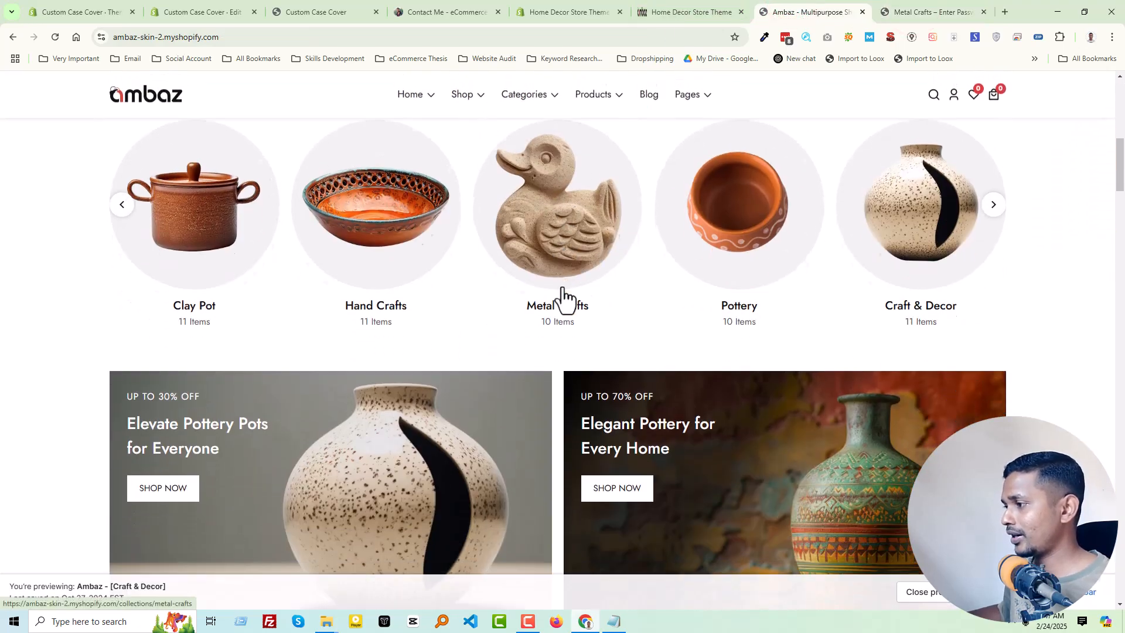
key(ctrl+shift+Tab)
scroll(1080, 250, down, 3)
scroll(1080, 252, down, 1)
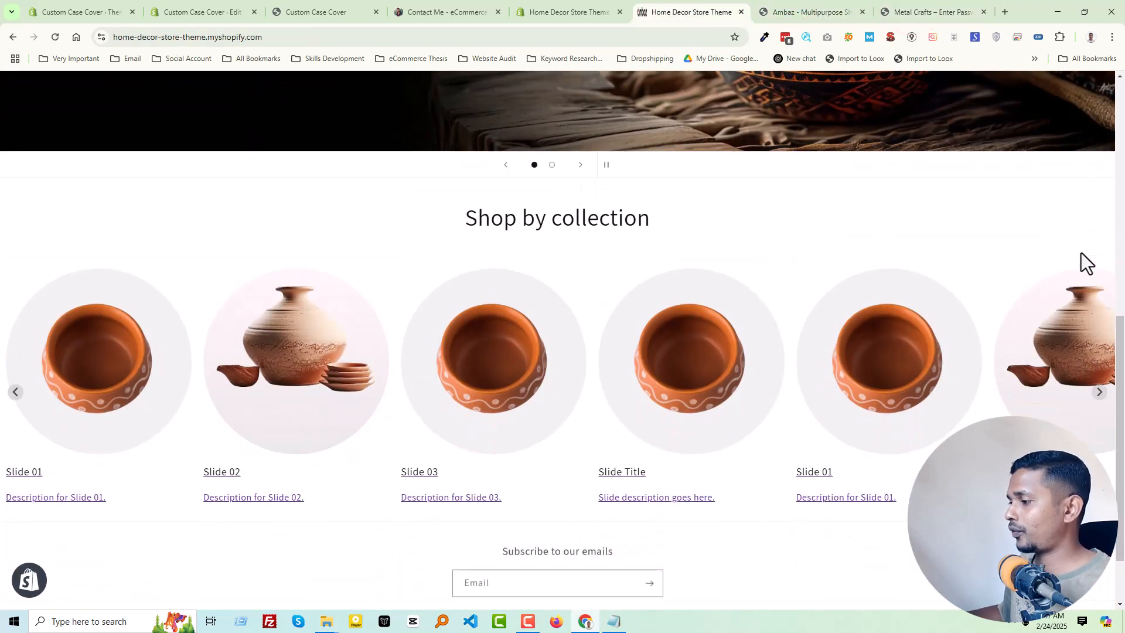
- Review the Ambaz demo's Metal Crafts collection page and the two promotional banners below its home page carousel
key(ctrl+Tab)
click(908, 15)
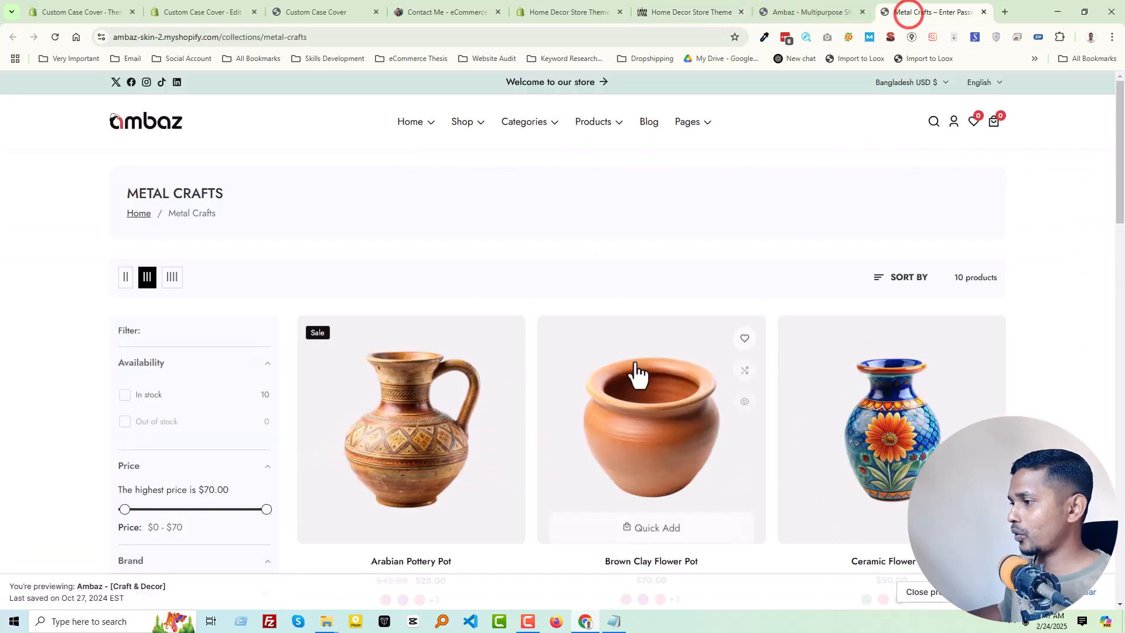
click(818, 7)
scroll(669, 291, down, 5)
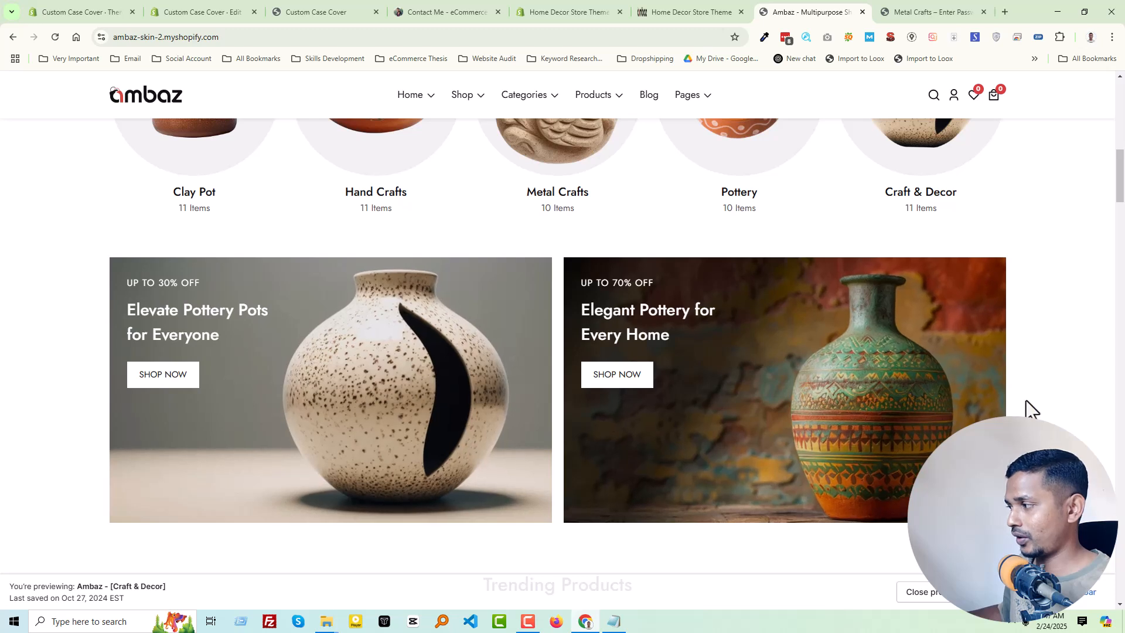